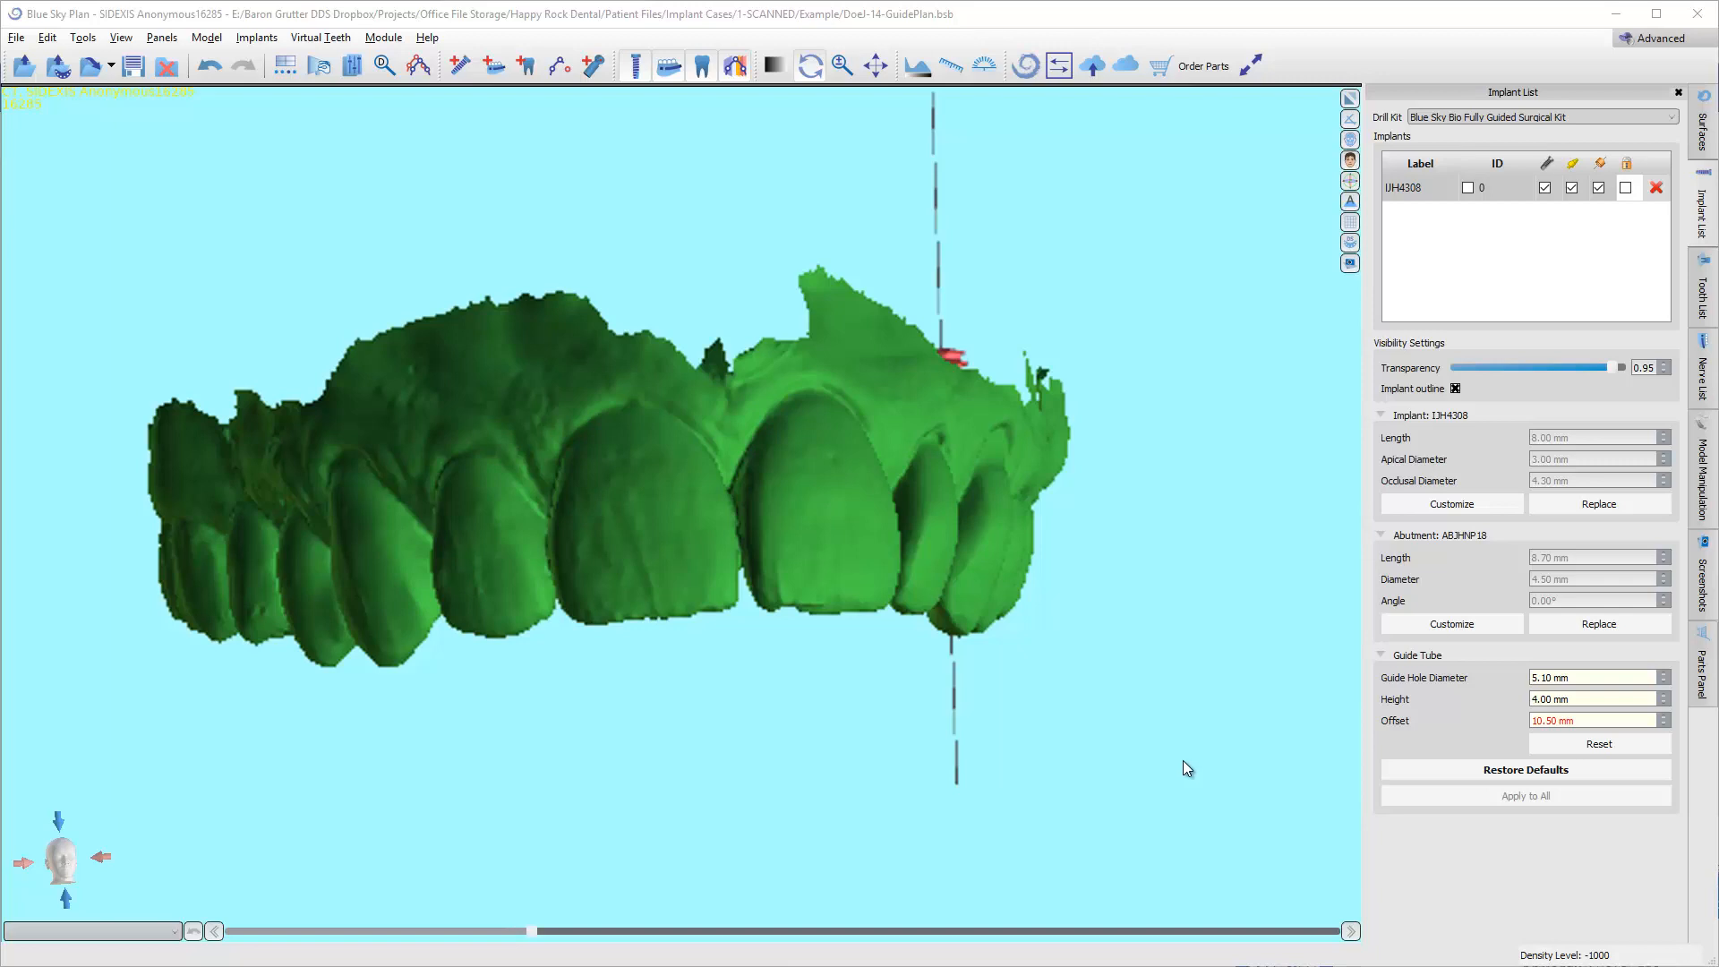
Lock the IJH4308 implant and maximize the 3D view with the maxillary model turned to its occlusal side.
click(1348, 139)
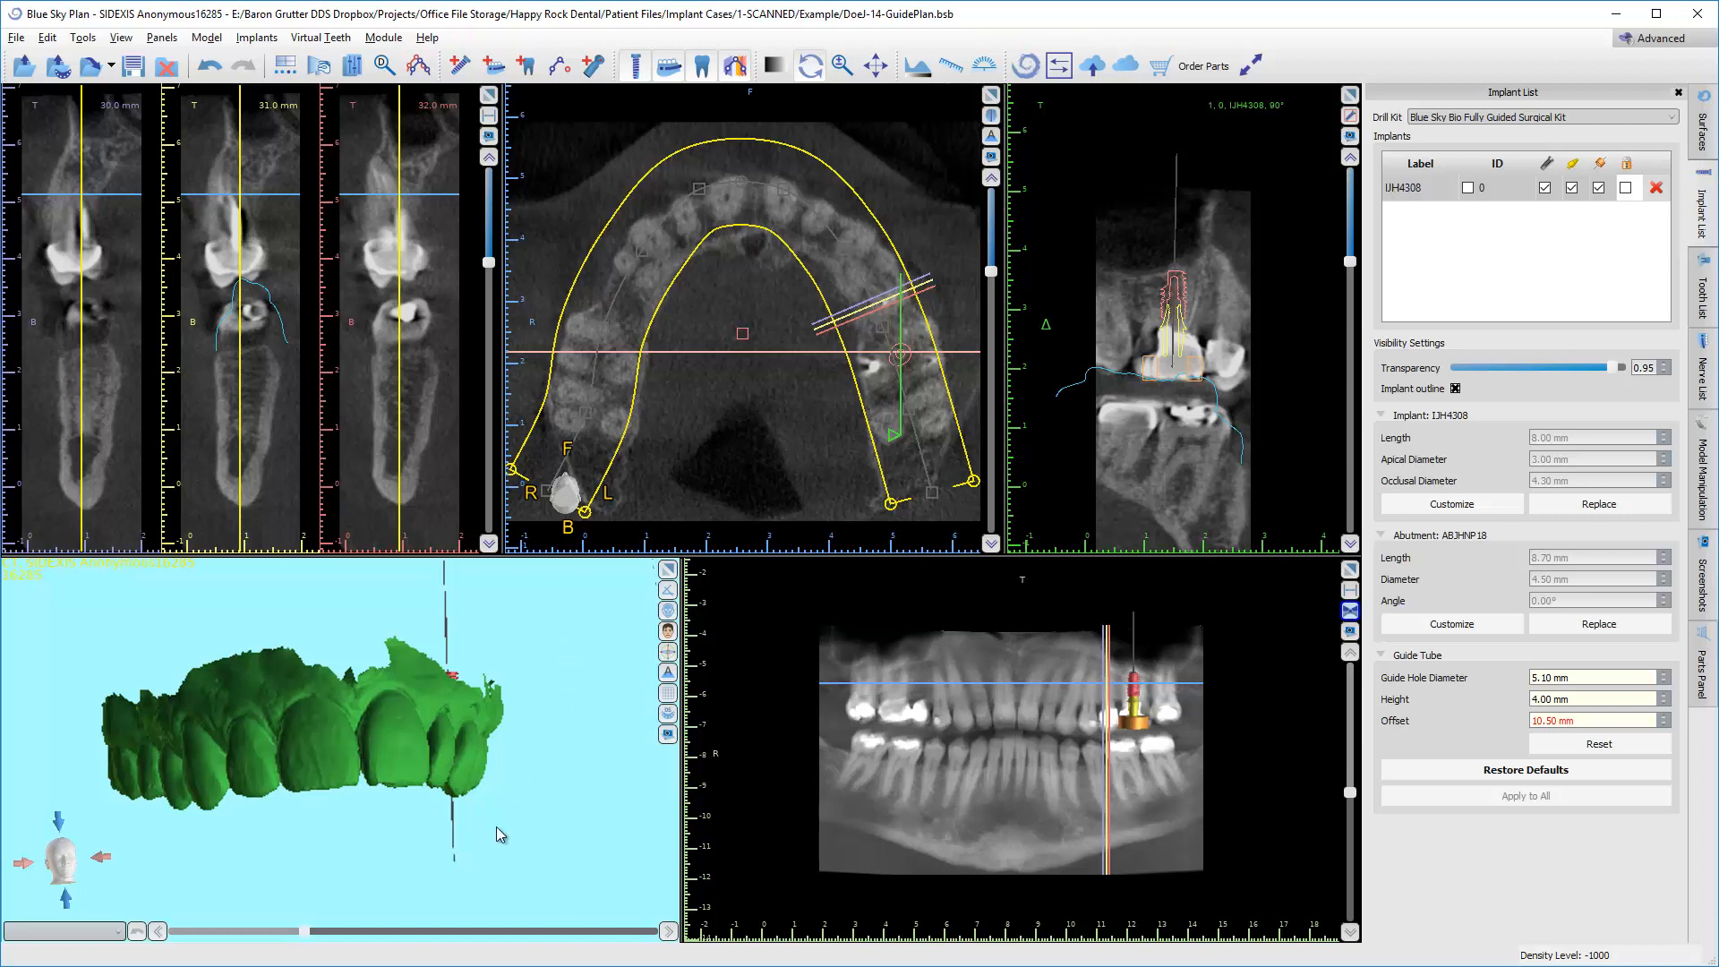
click(1632, 191)
drag(615, 766, 448, 771)
scroll(376, 738, down, 1)
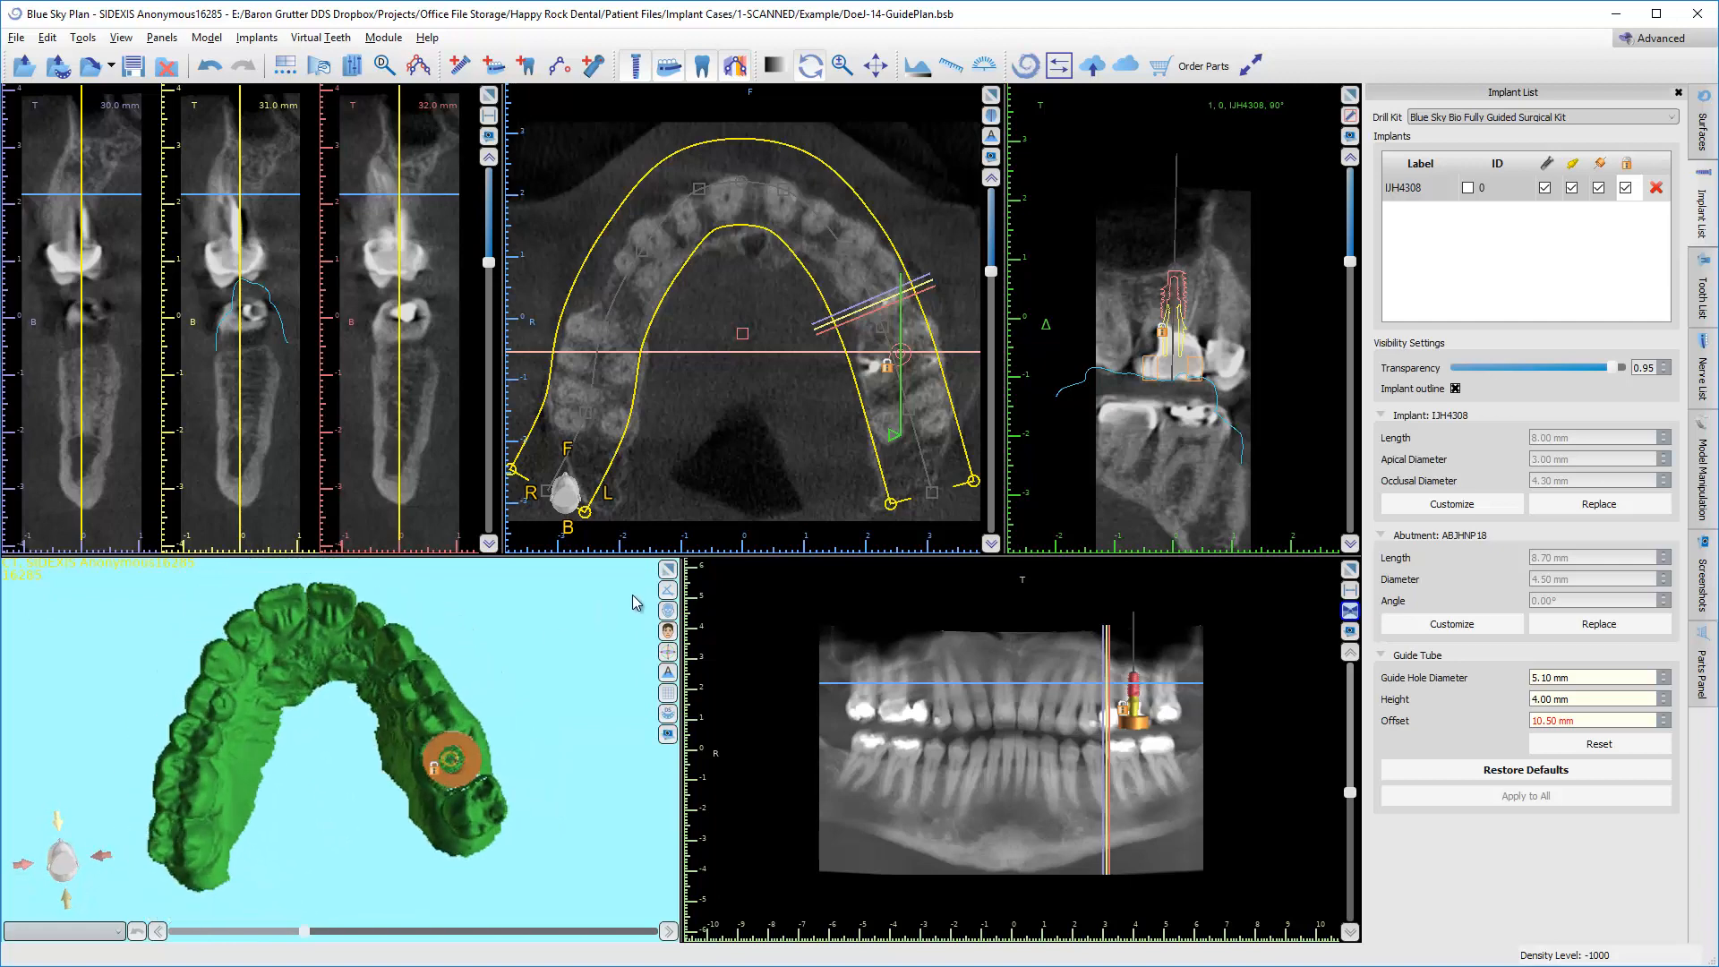
click(668, 570)
drag(744, 422, 646, 503)
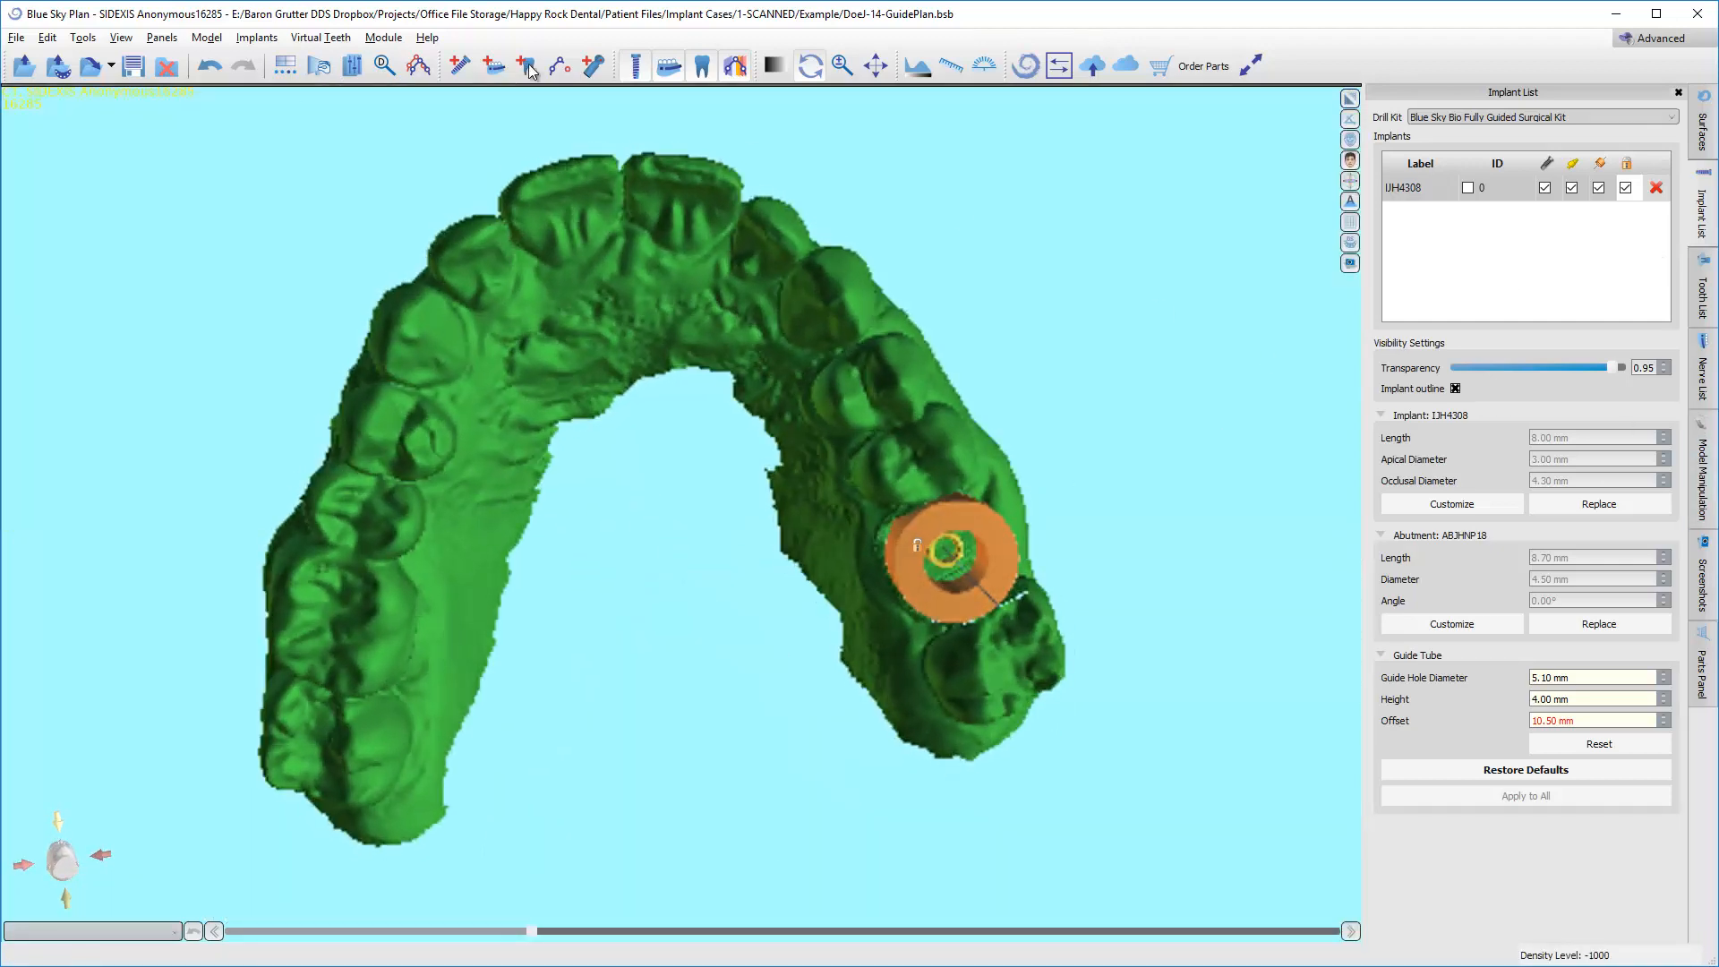
Open the guide fabrication settings and choose the green MaxillaryAnatomy as the model, checking it against the surface list.
click(162, 38)
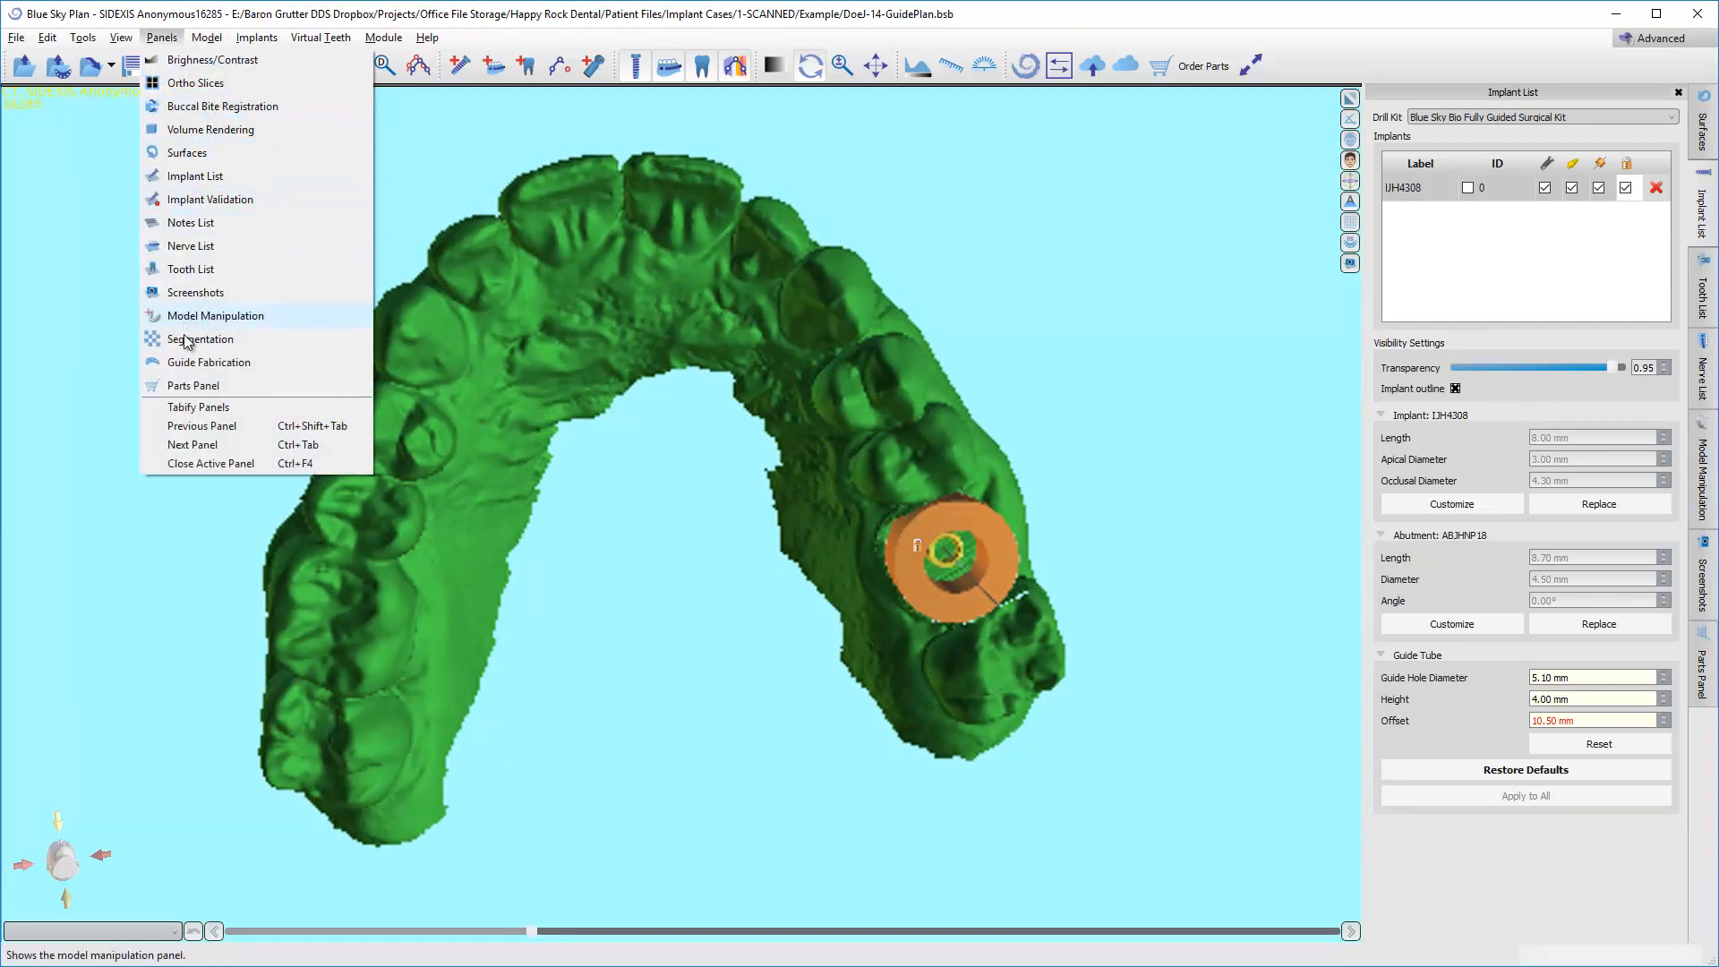
click(184, 362)
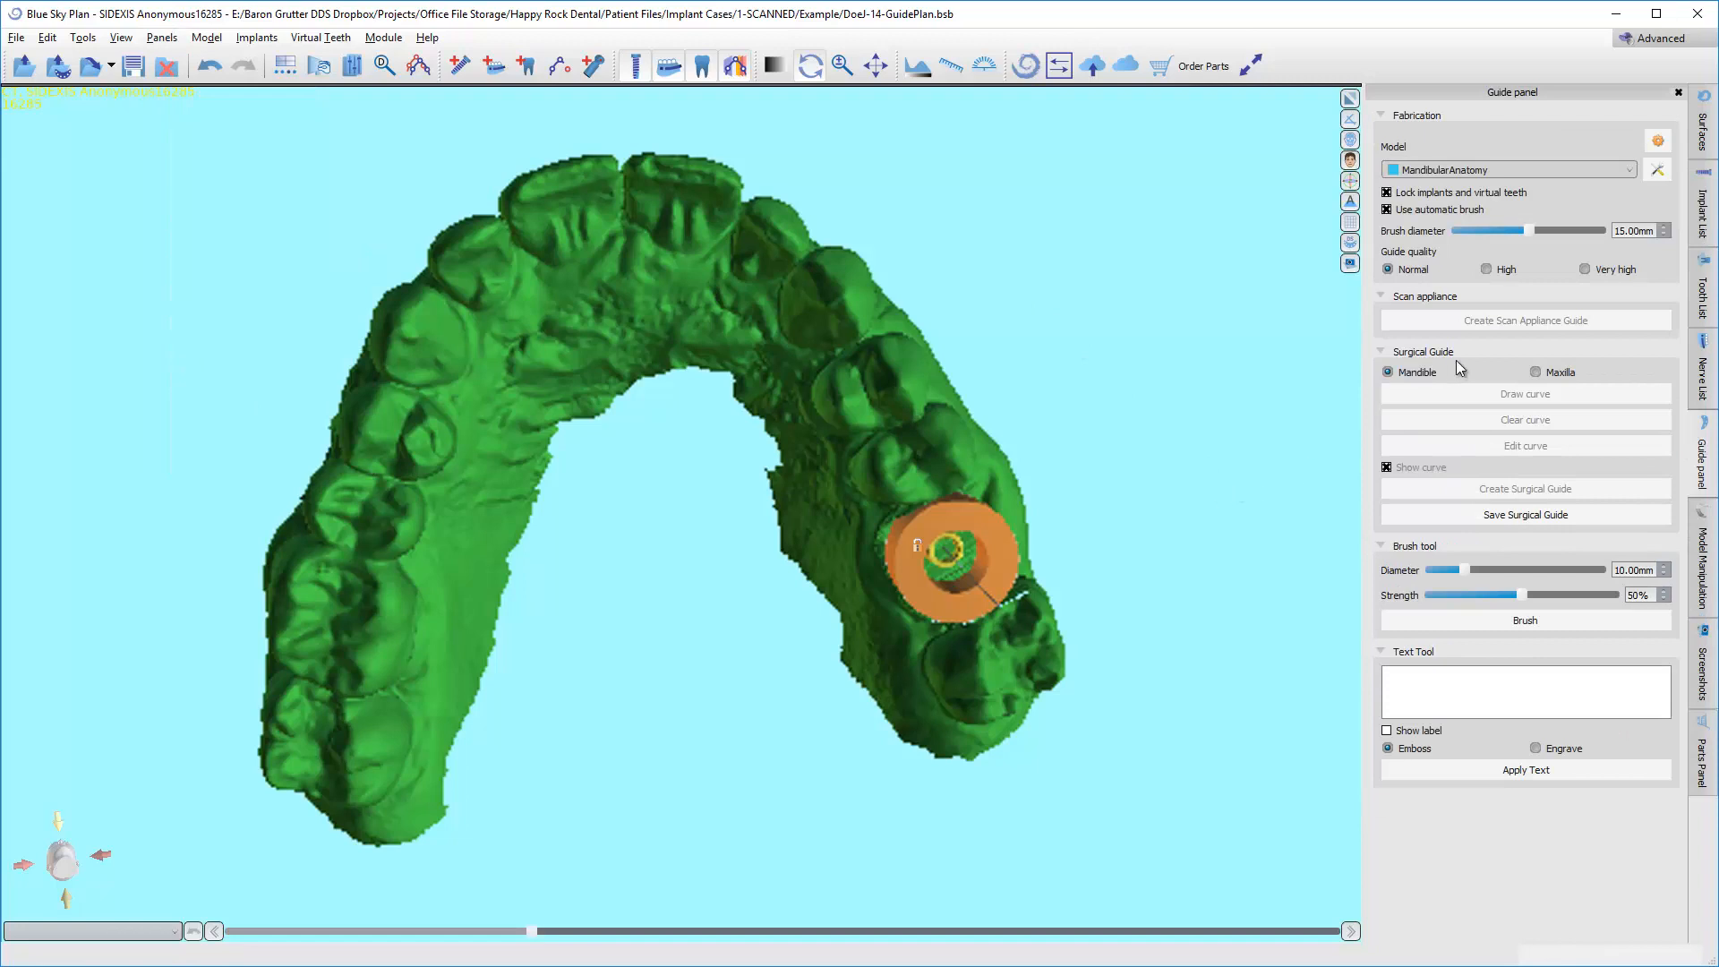
click(1447, 172)
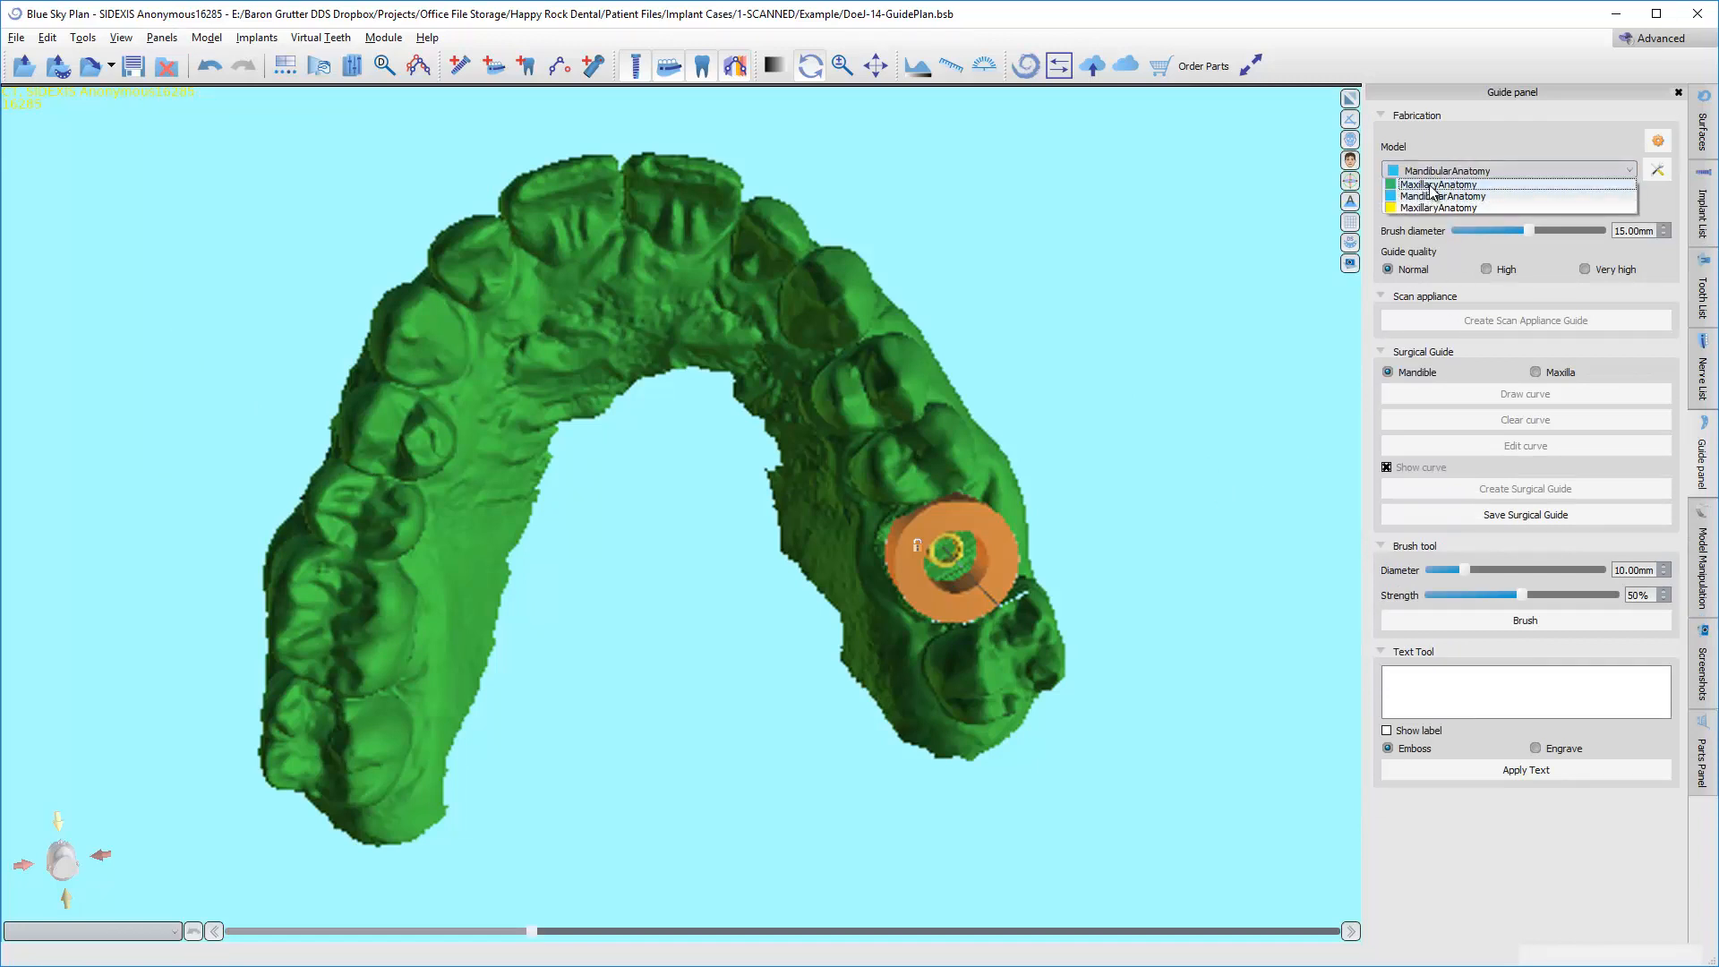
click(1436, 185)
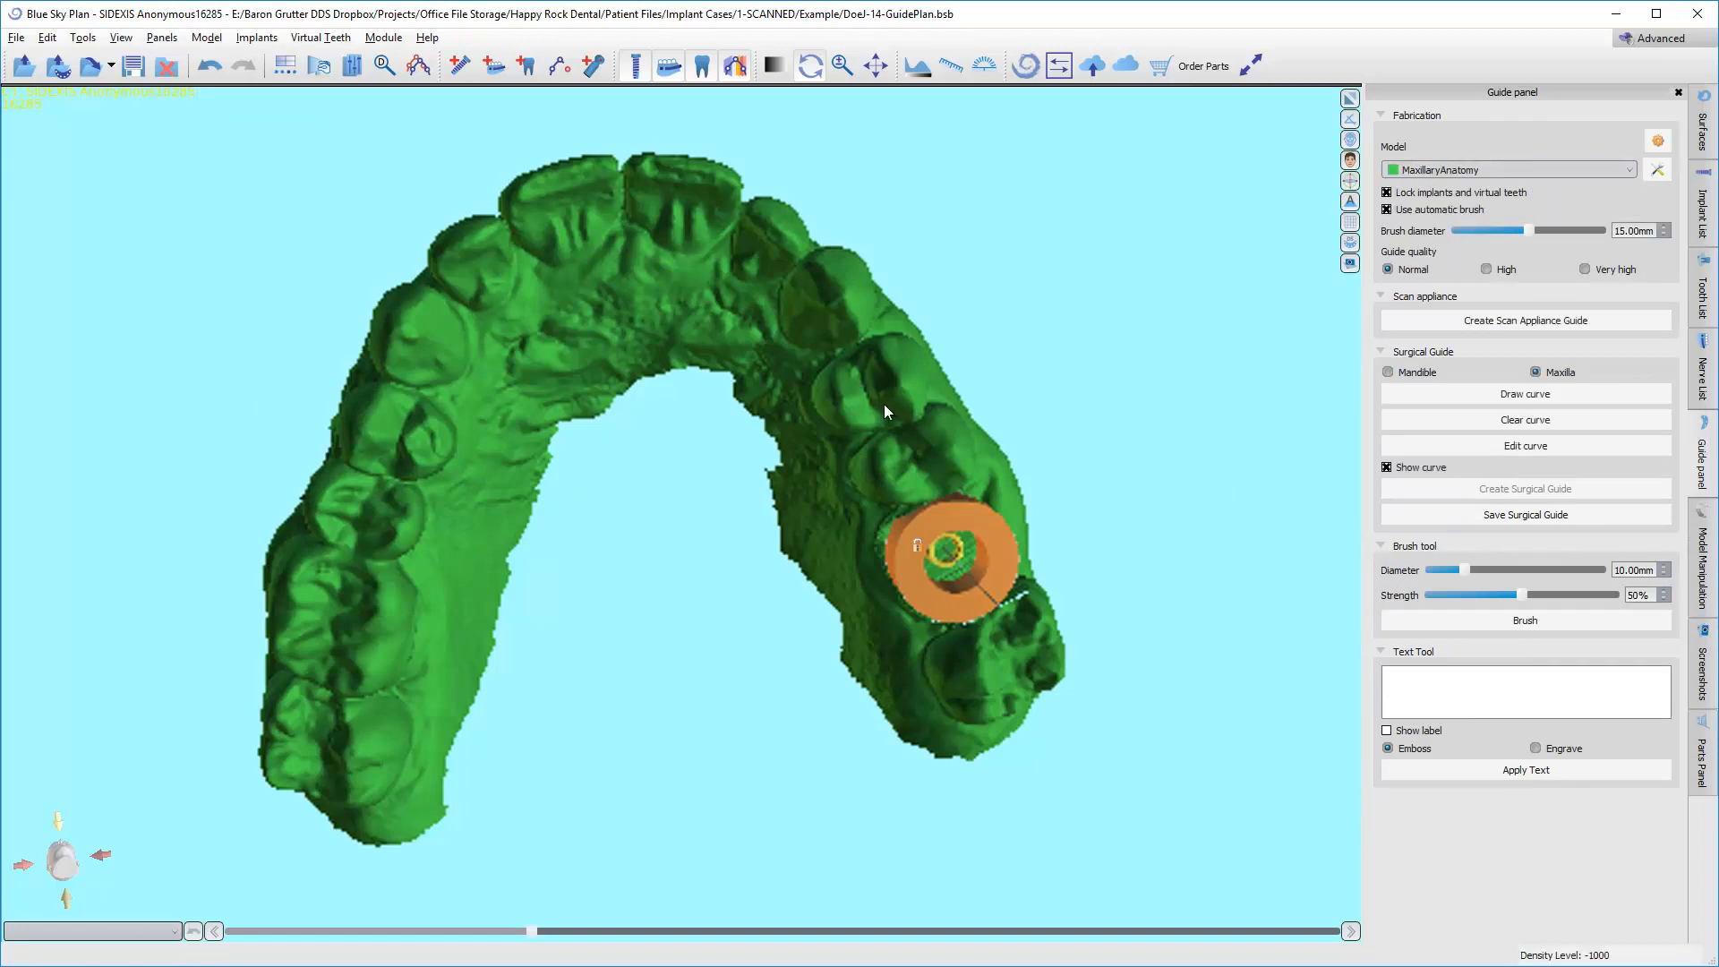
drag(884, 404, 833, 439)
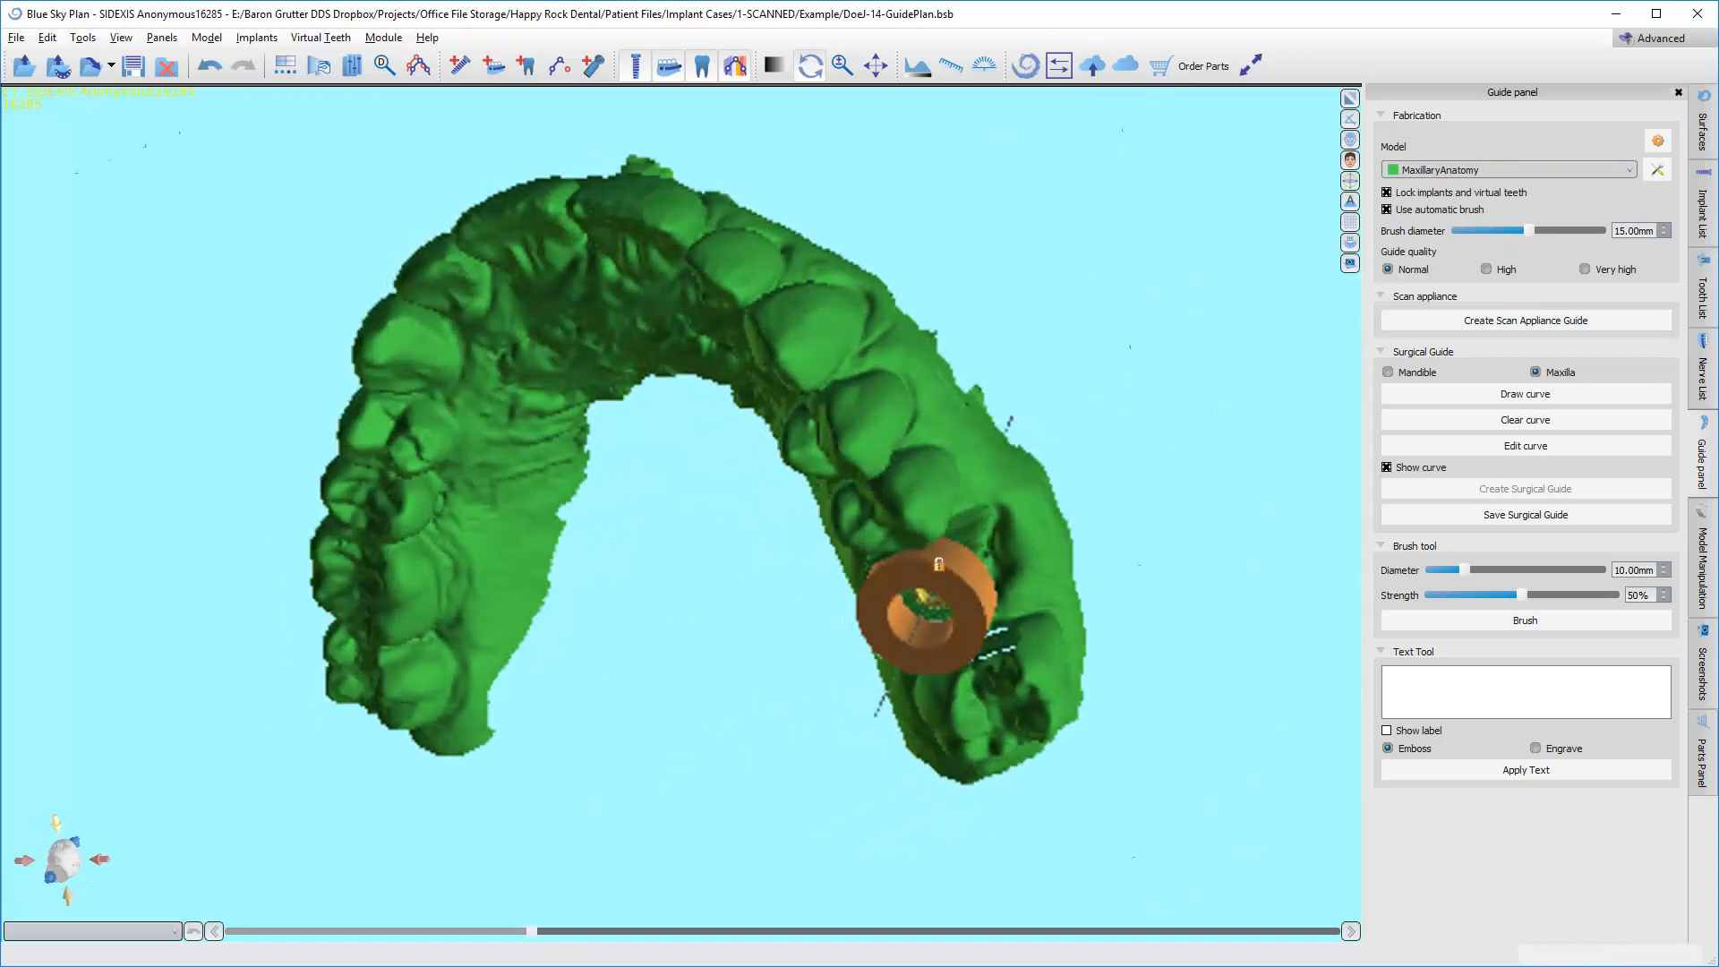
drag(881, 373, 881, 328)
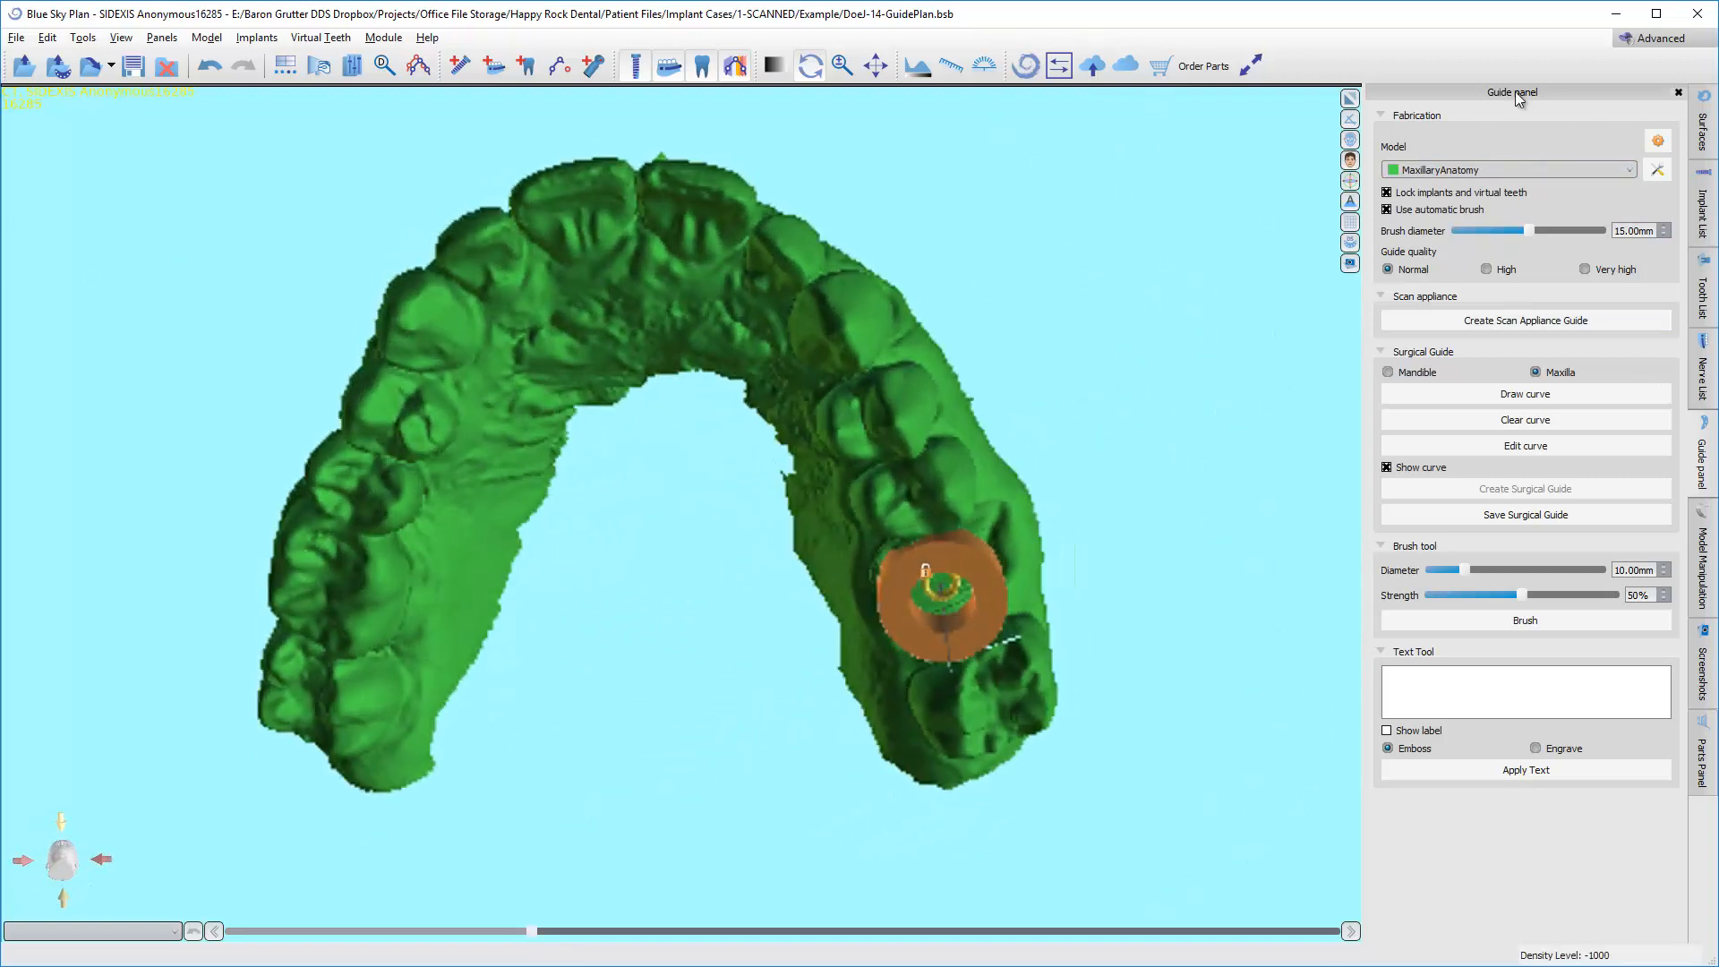
click(1701, 131)
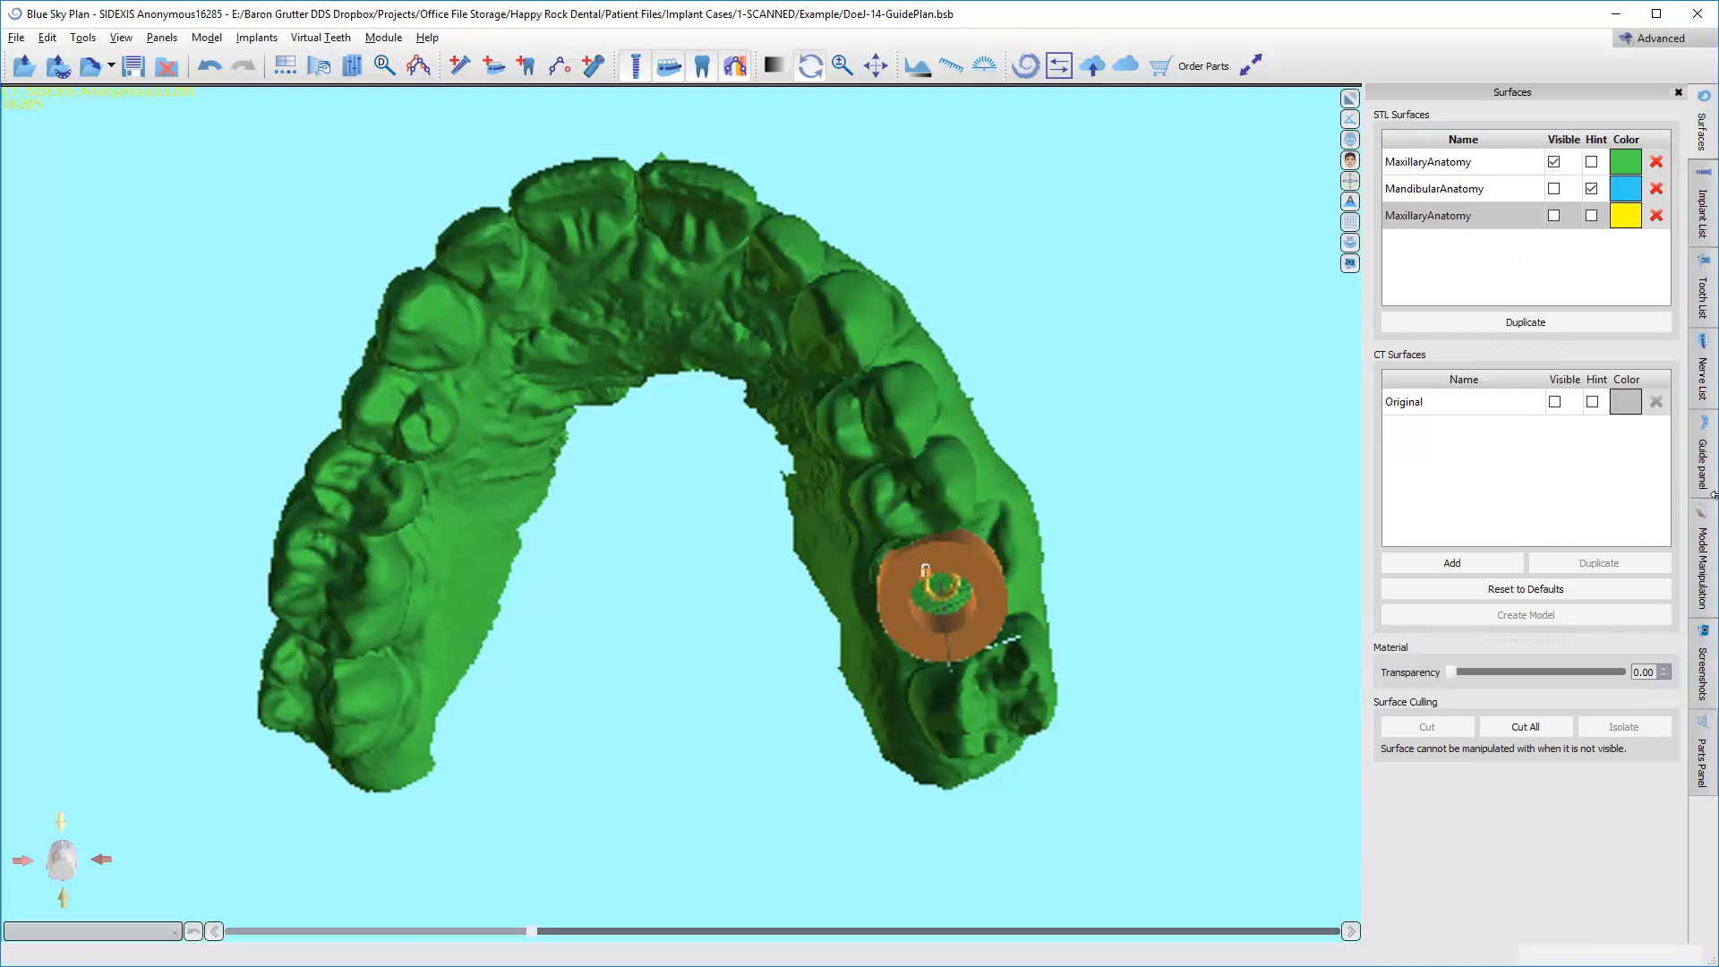
click(1702, 458)
Draw the surgical guide curve along the outer gum line from the molar behind the implant to the opposite canine.
drag(965, 431, 376, 573)
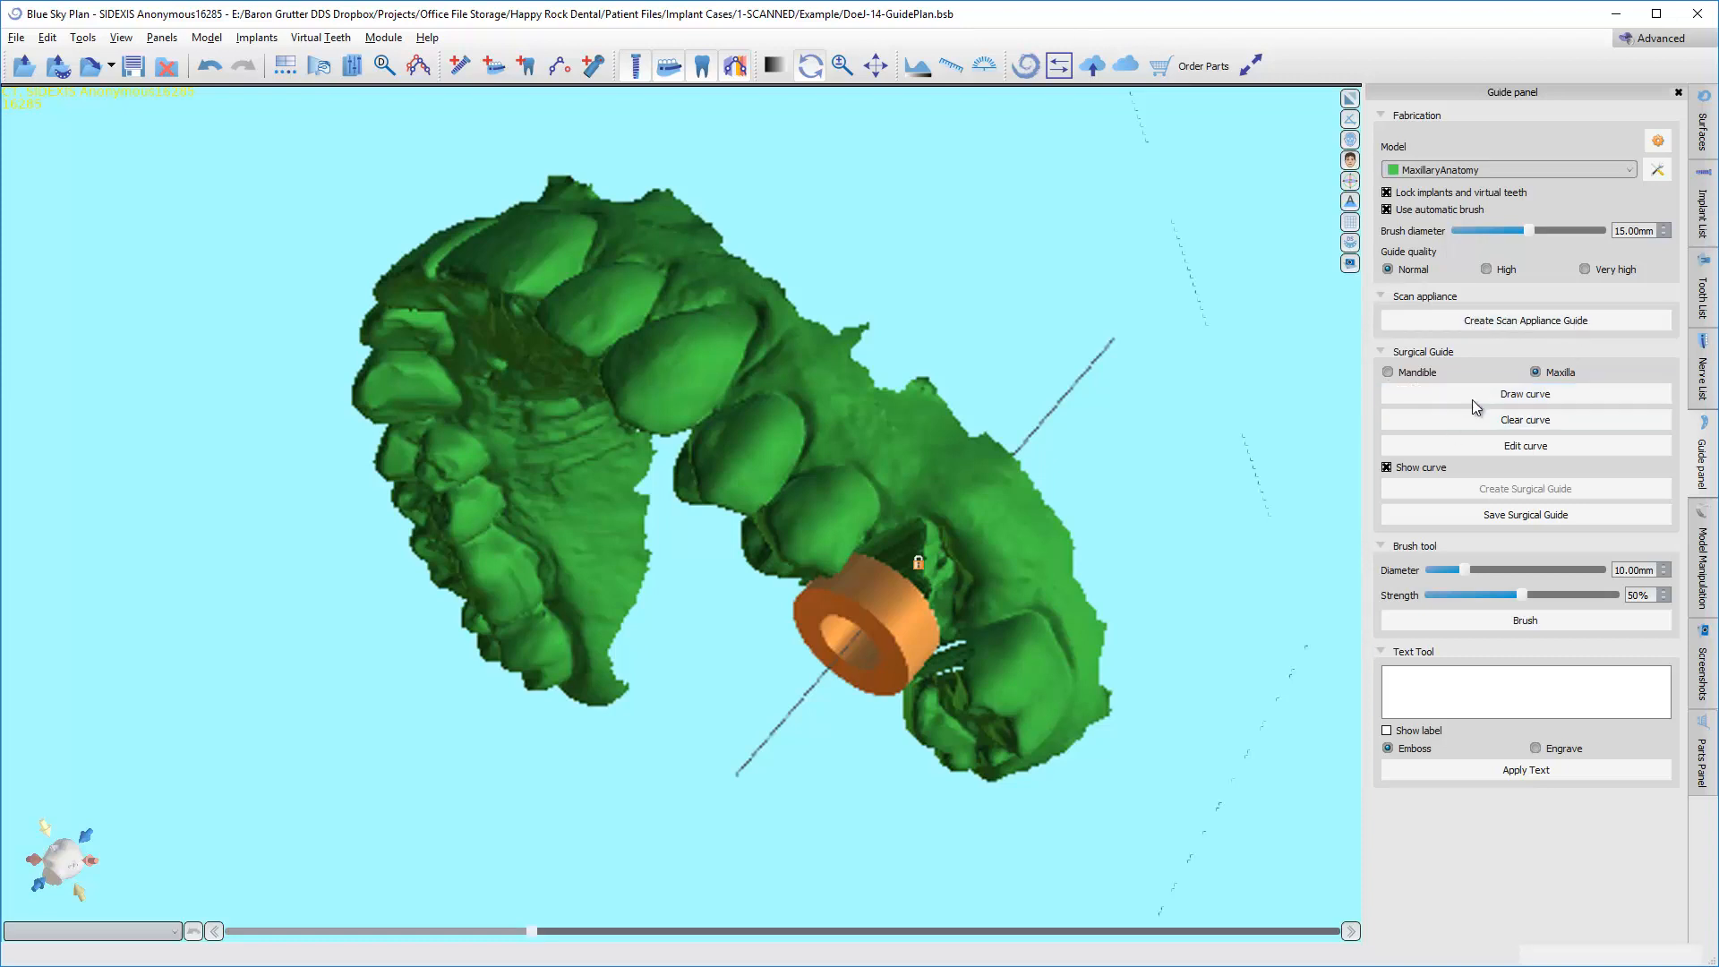
click(1474, 396)
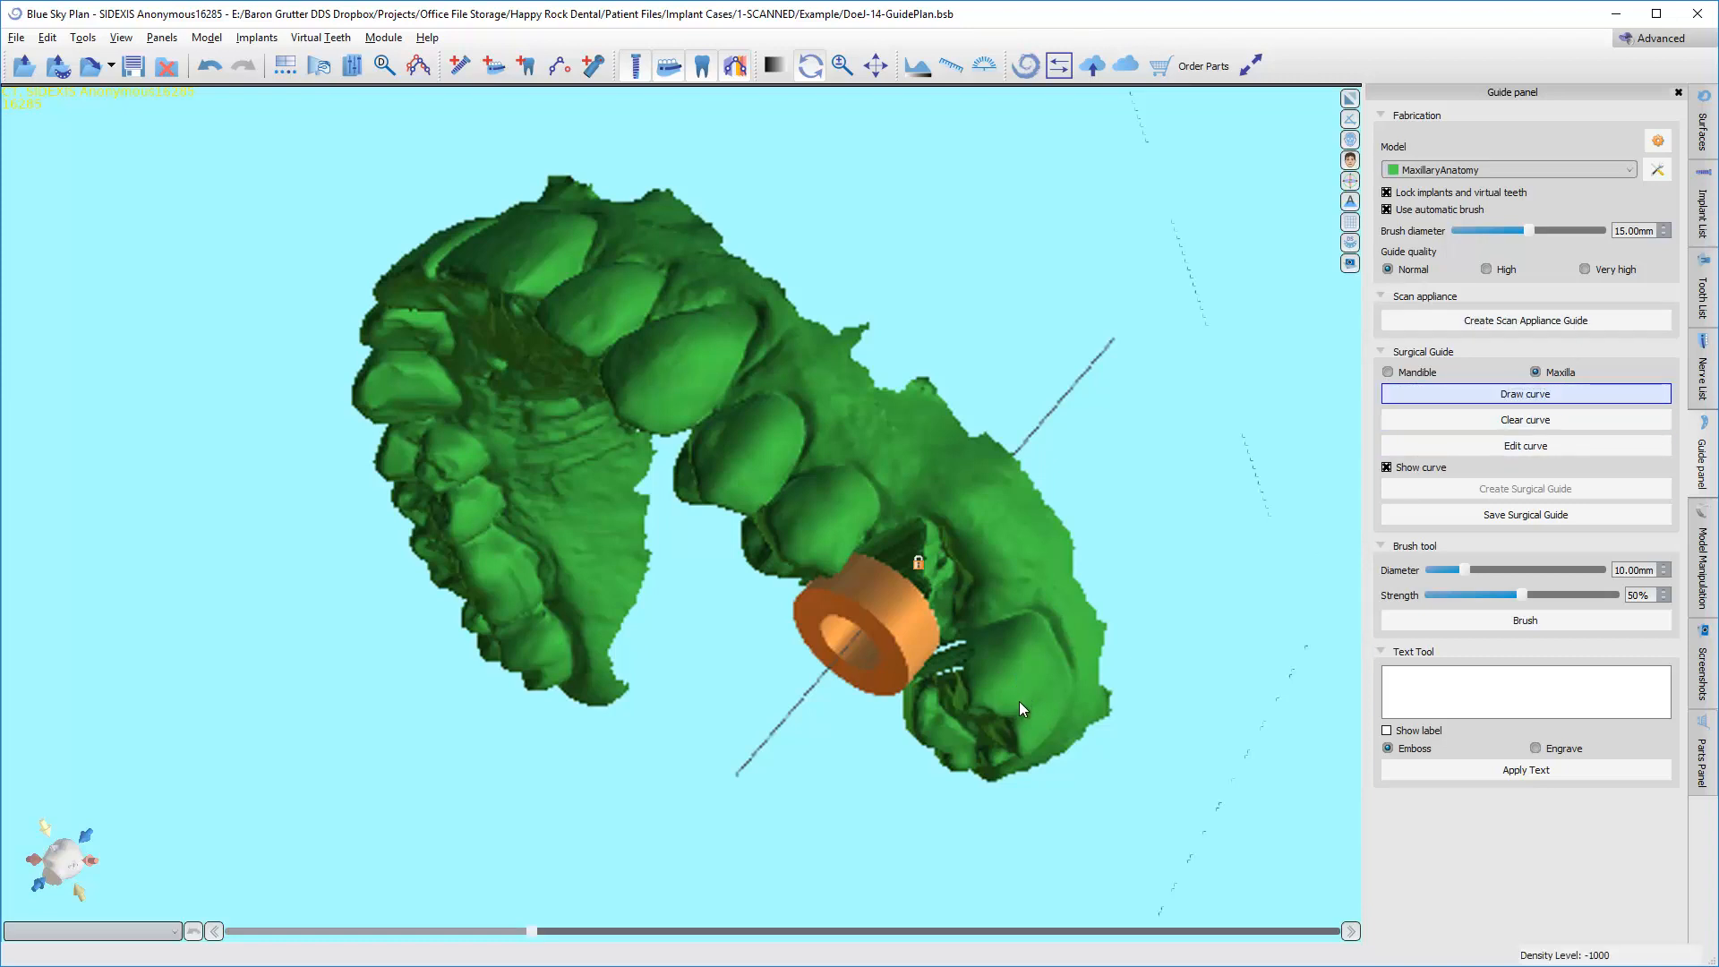
drag(1035, 700, 1046, 430)
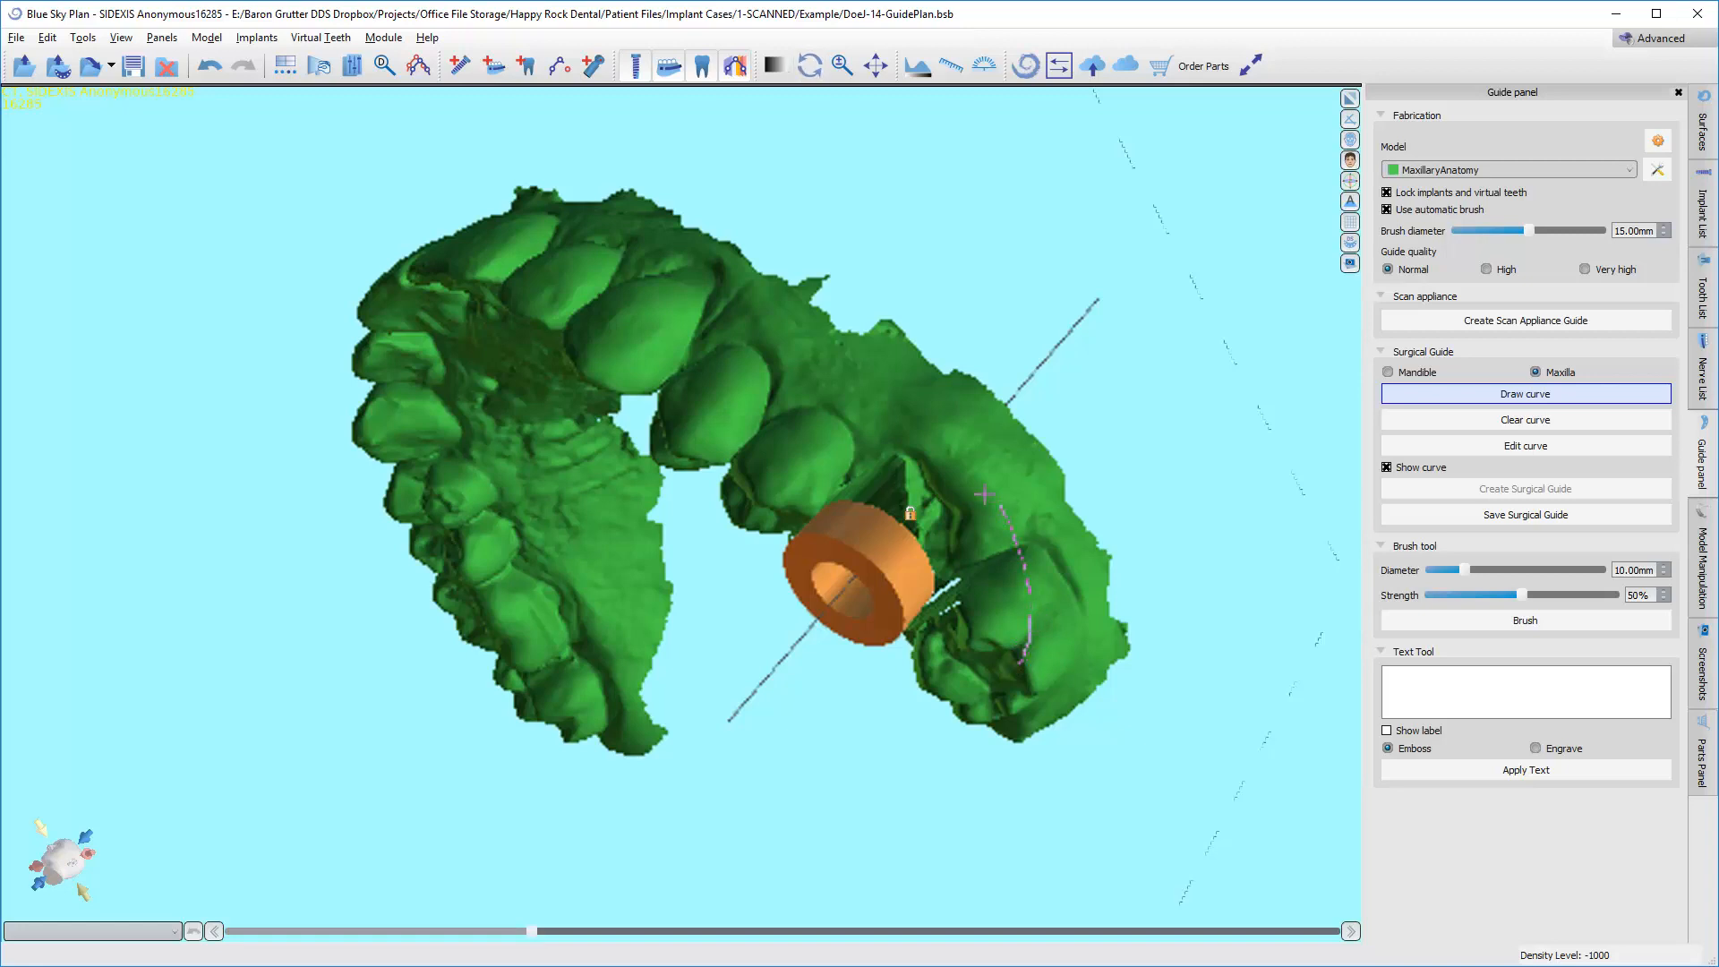
drag(984, 494, 688, 298)
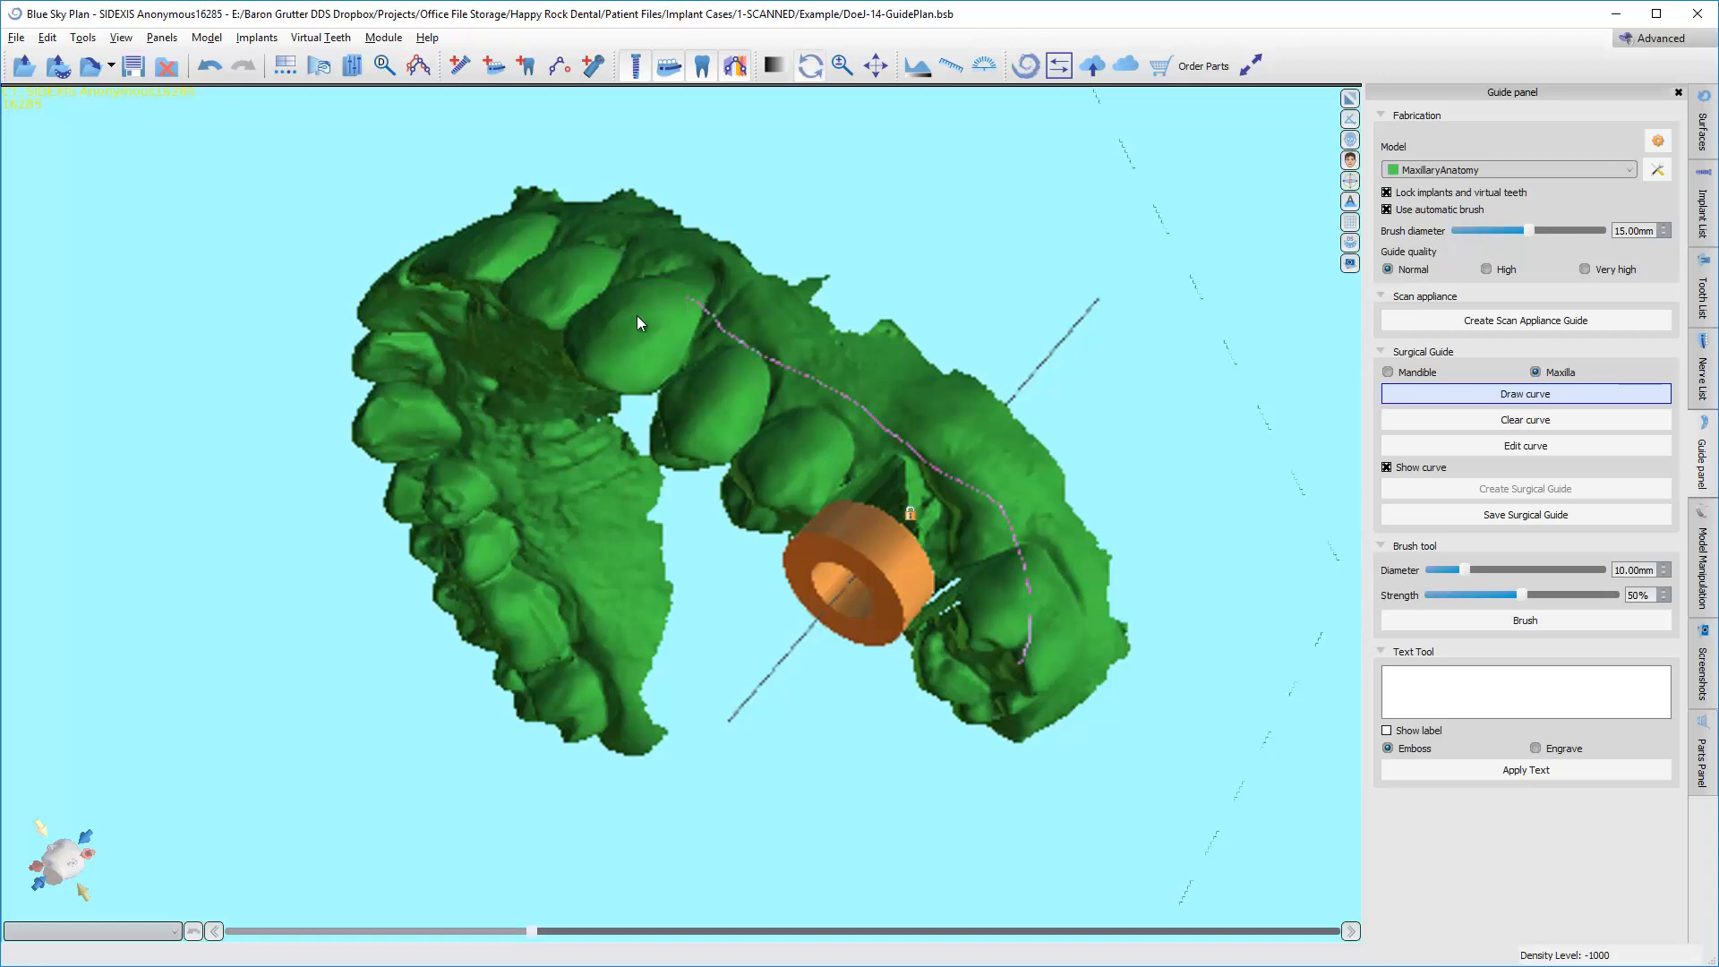
right_drag(637, 316, 724, 586)
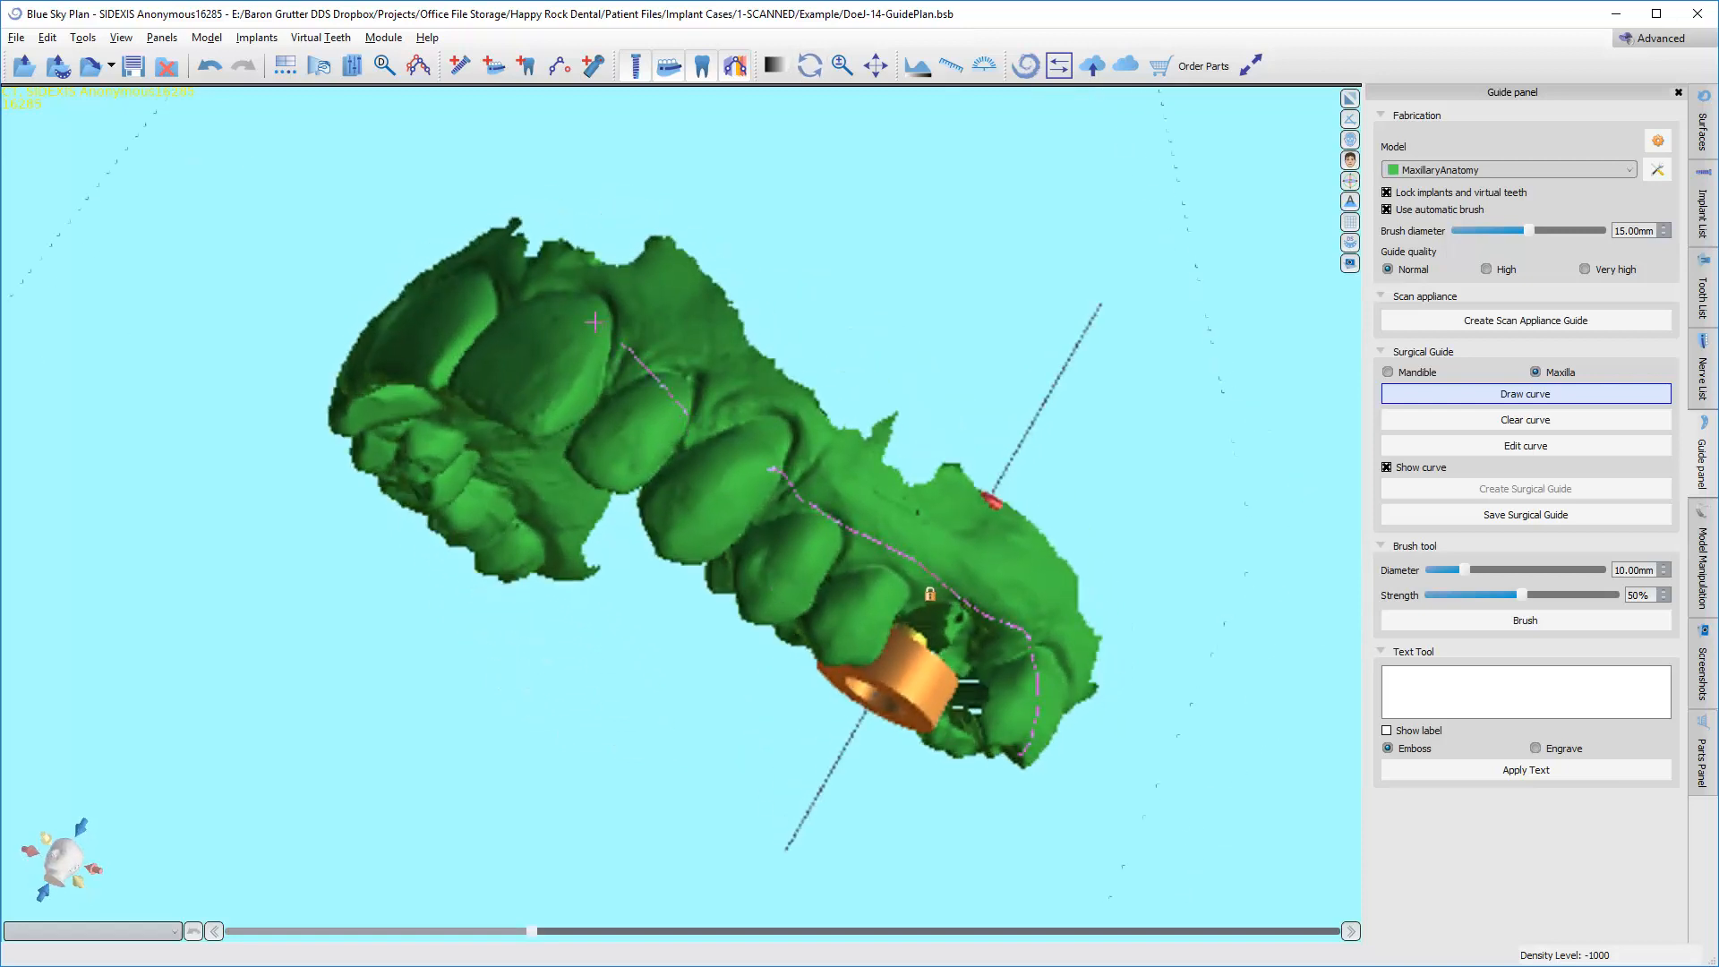
right_drag(406, 313, 645, 336)
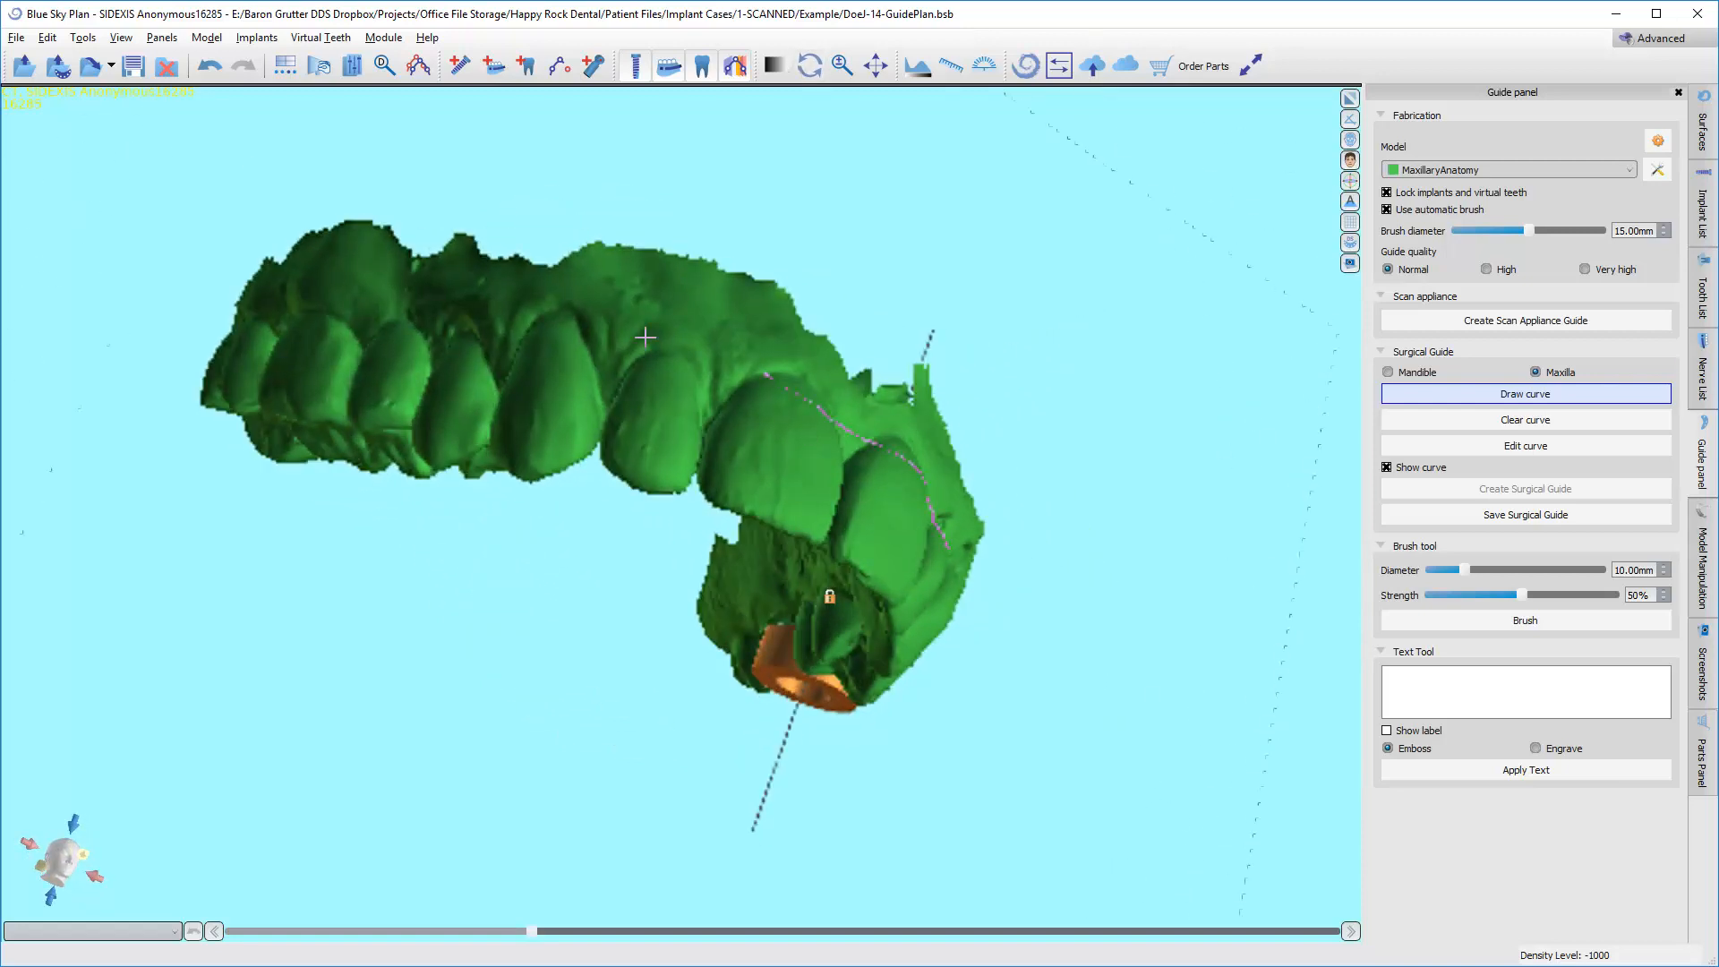
mouse_move(721, 370)
mouse_down()
mouse_move(577, 350)
mouse_move(504, 384)
mouse_up()
Continue the guide curve across the arch behind the opposite canine and back along the palatal side to the starting molar.
right_drag(478, 416, 606, 254)
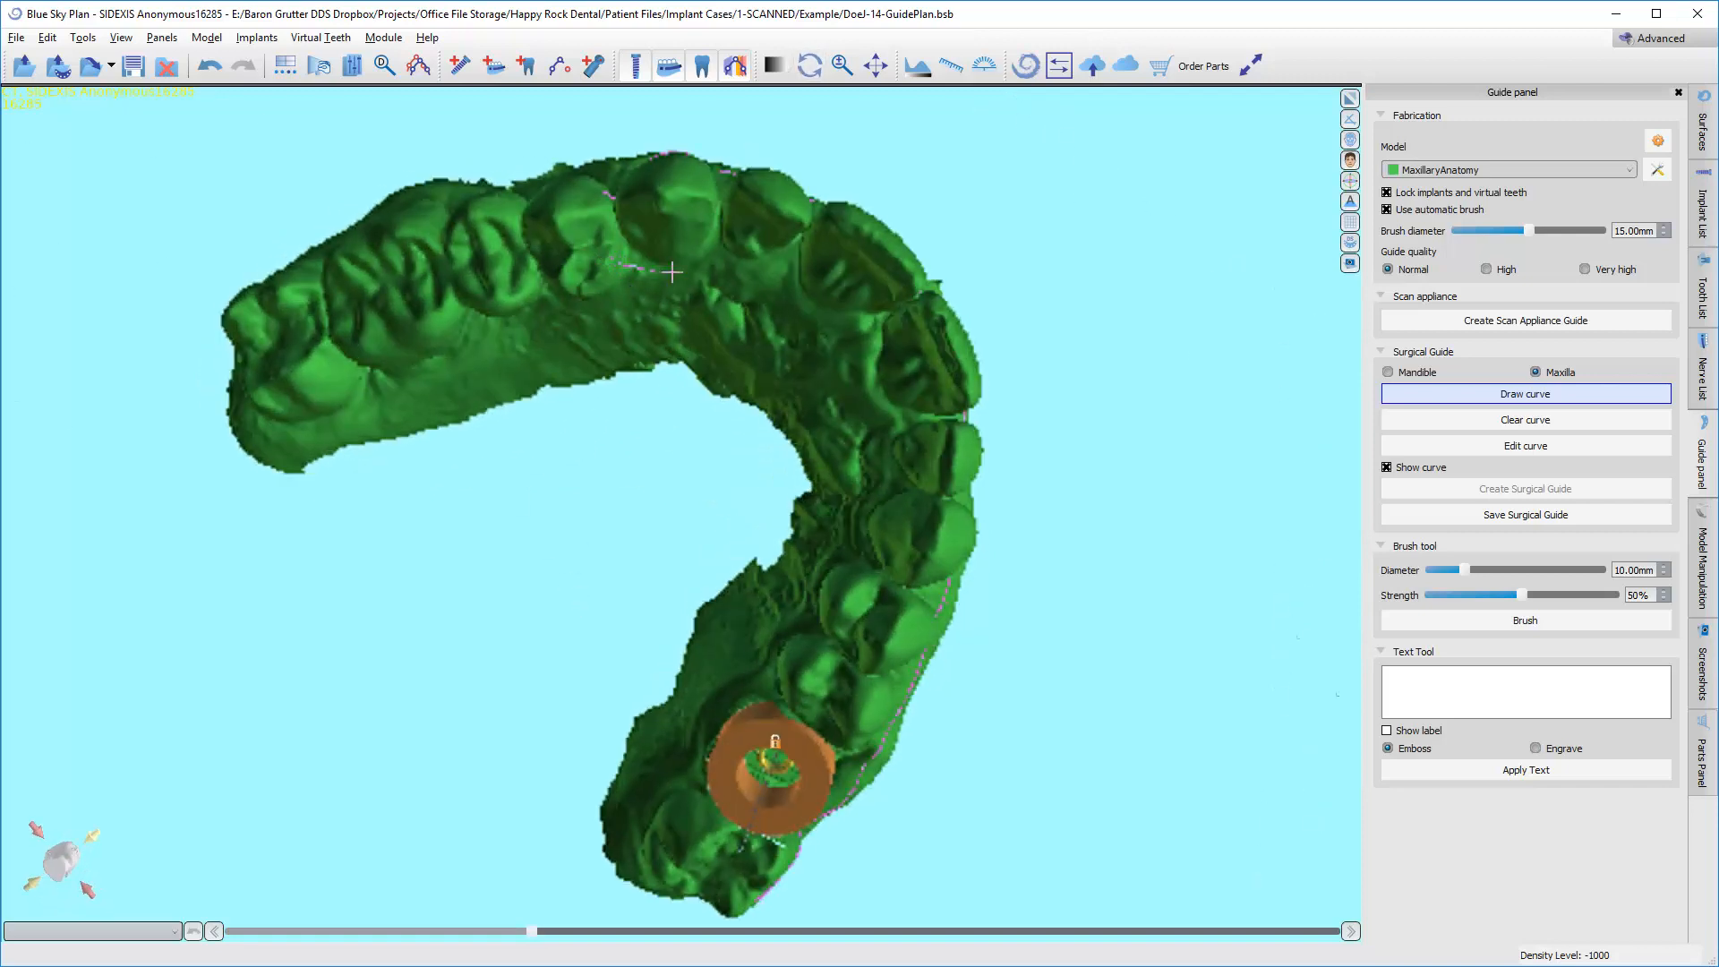
mouse_move(672, 272)
mouse_down()
mouse_move(749, 268)
mouse_move(821, 314)
mouse_move(865, 384)
mouse_move(880, 459)
mouse_move(822, 566)
mouse_up()
right_drag(734, 631, 754, 667)
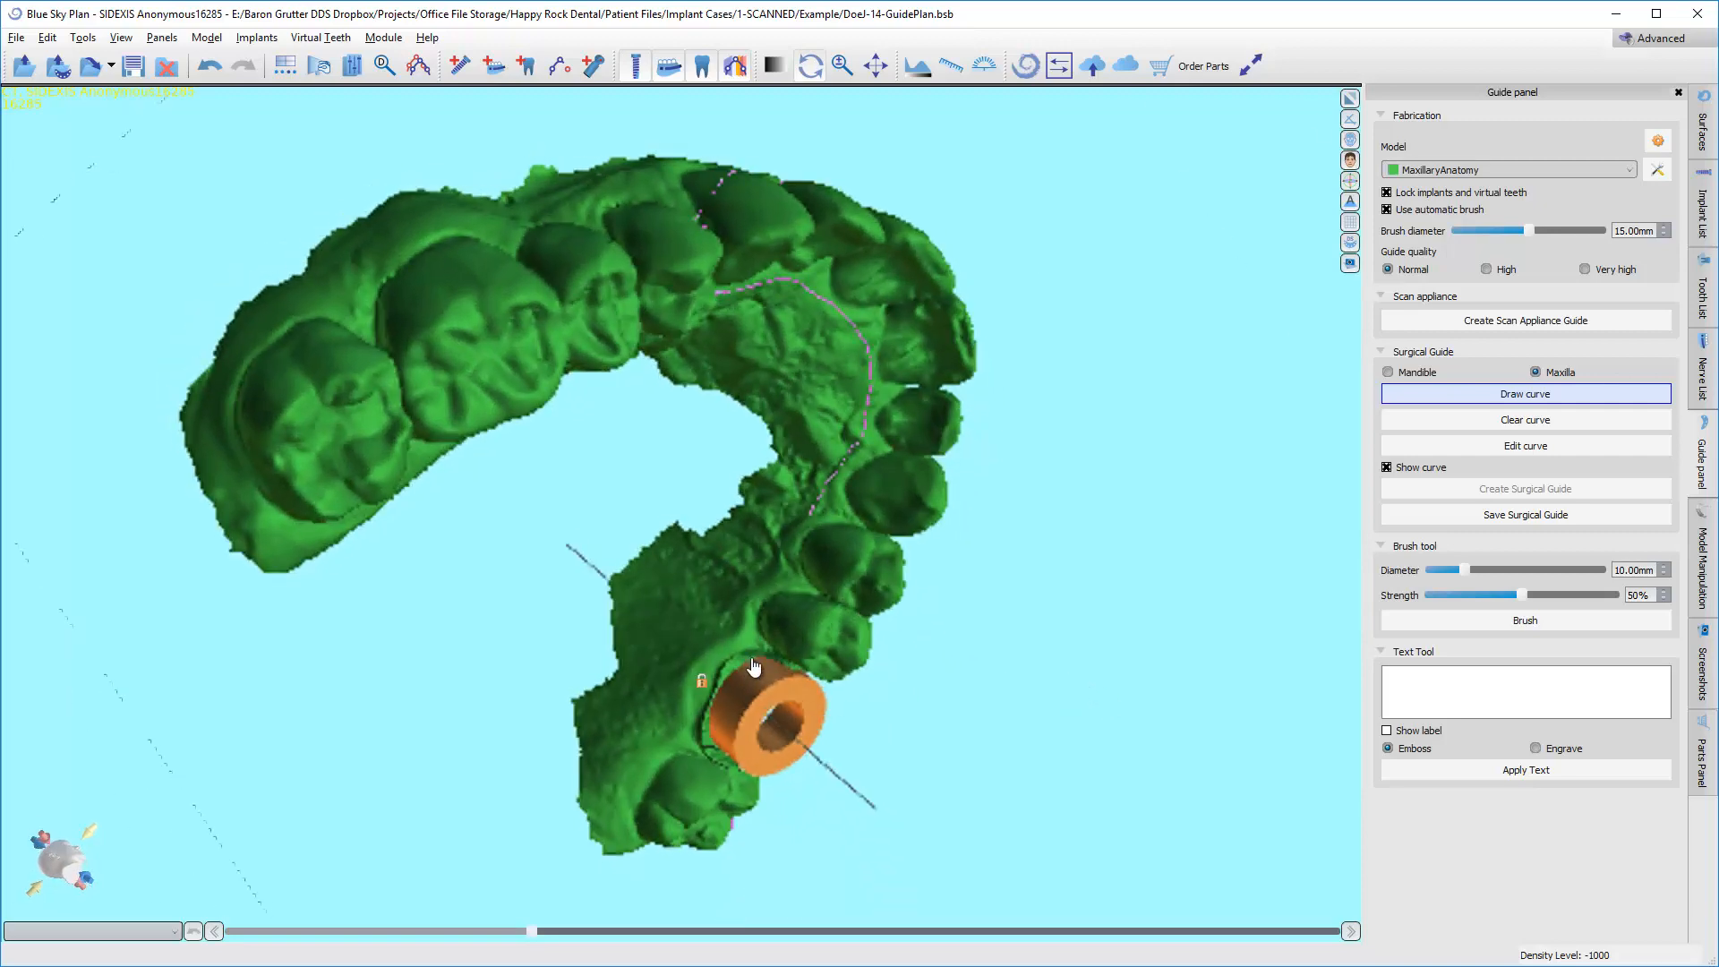
scroll(787, 488, up, 3)
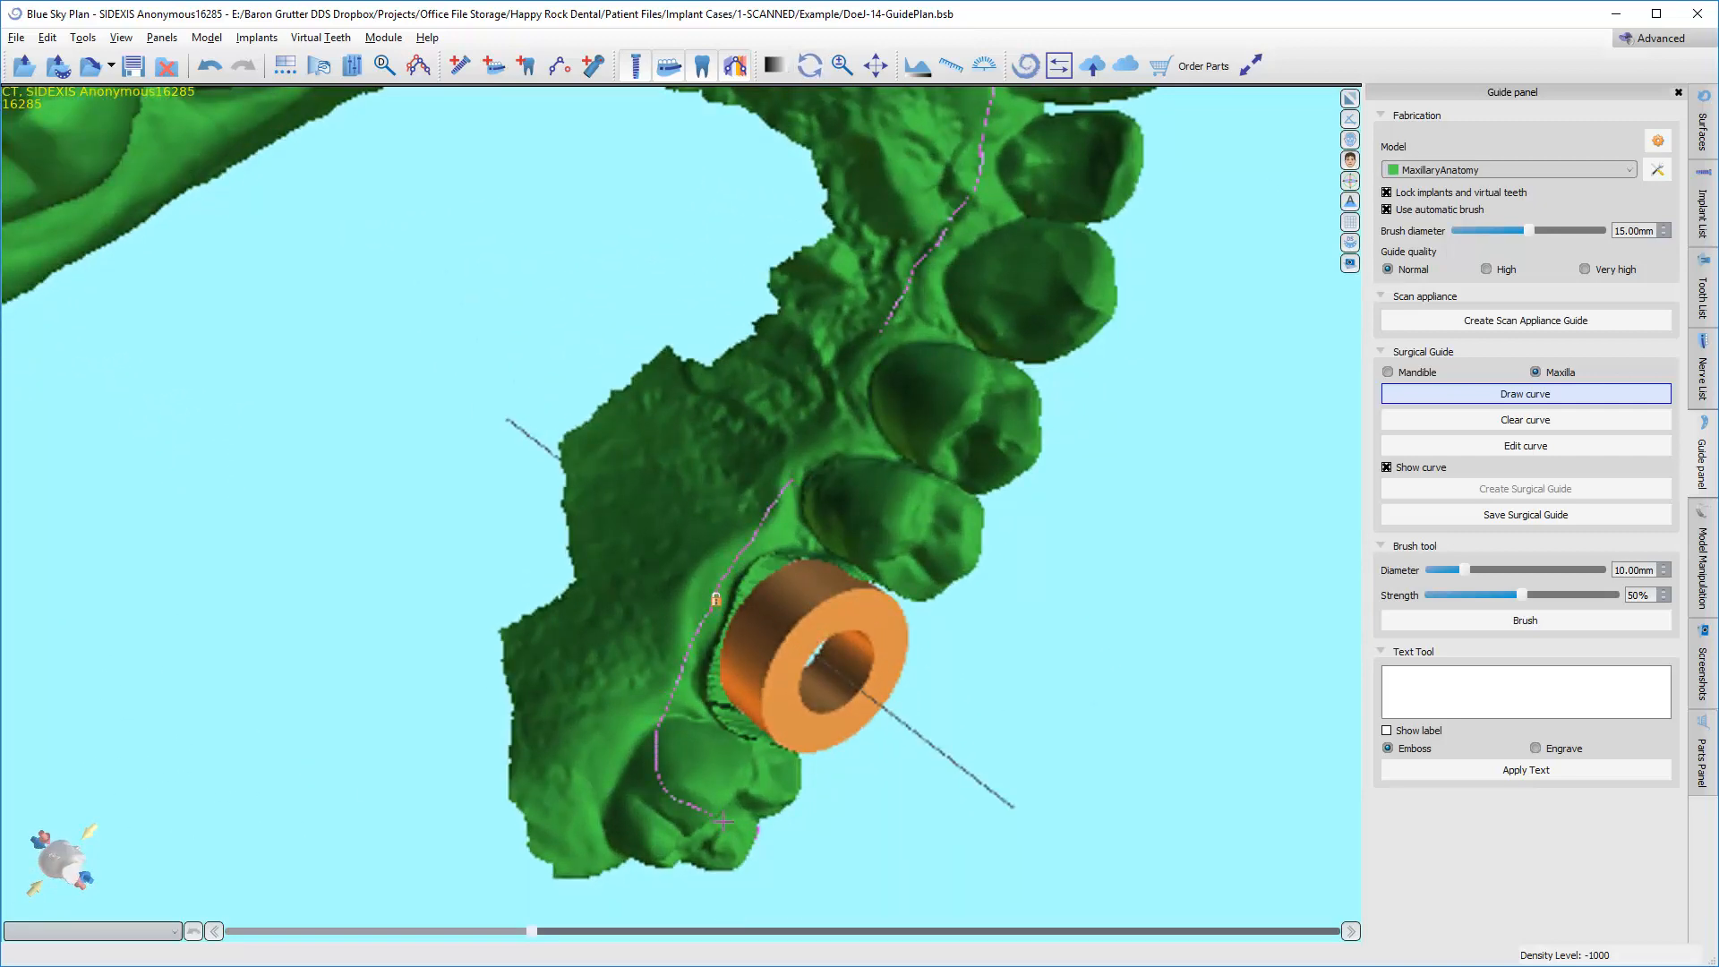
right_drag(879, 846, 882, 646)
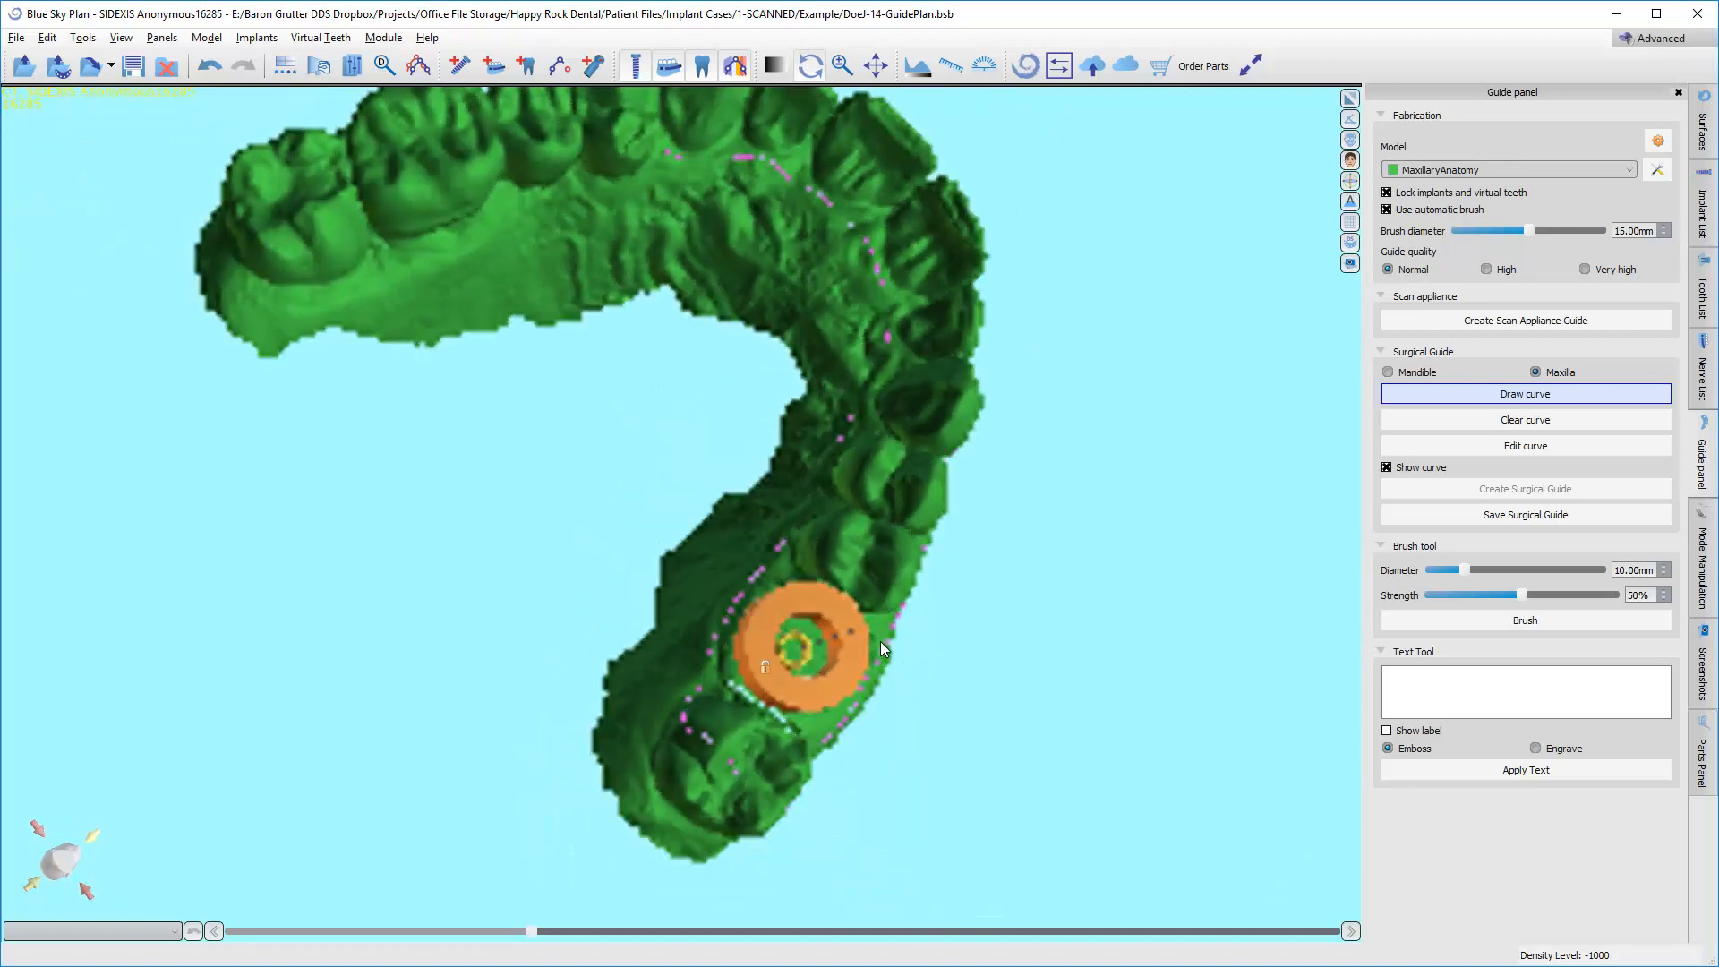
Edit the guide curve by moving its points on the central and lateral incisors up to the gum line.
click(1505, 447)
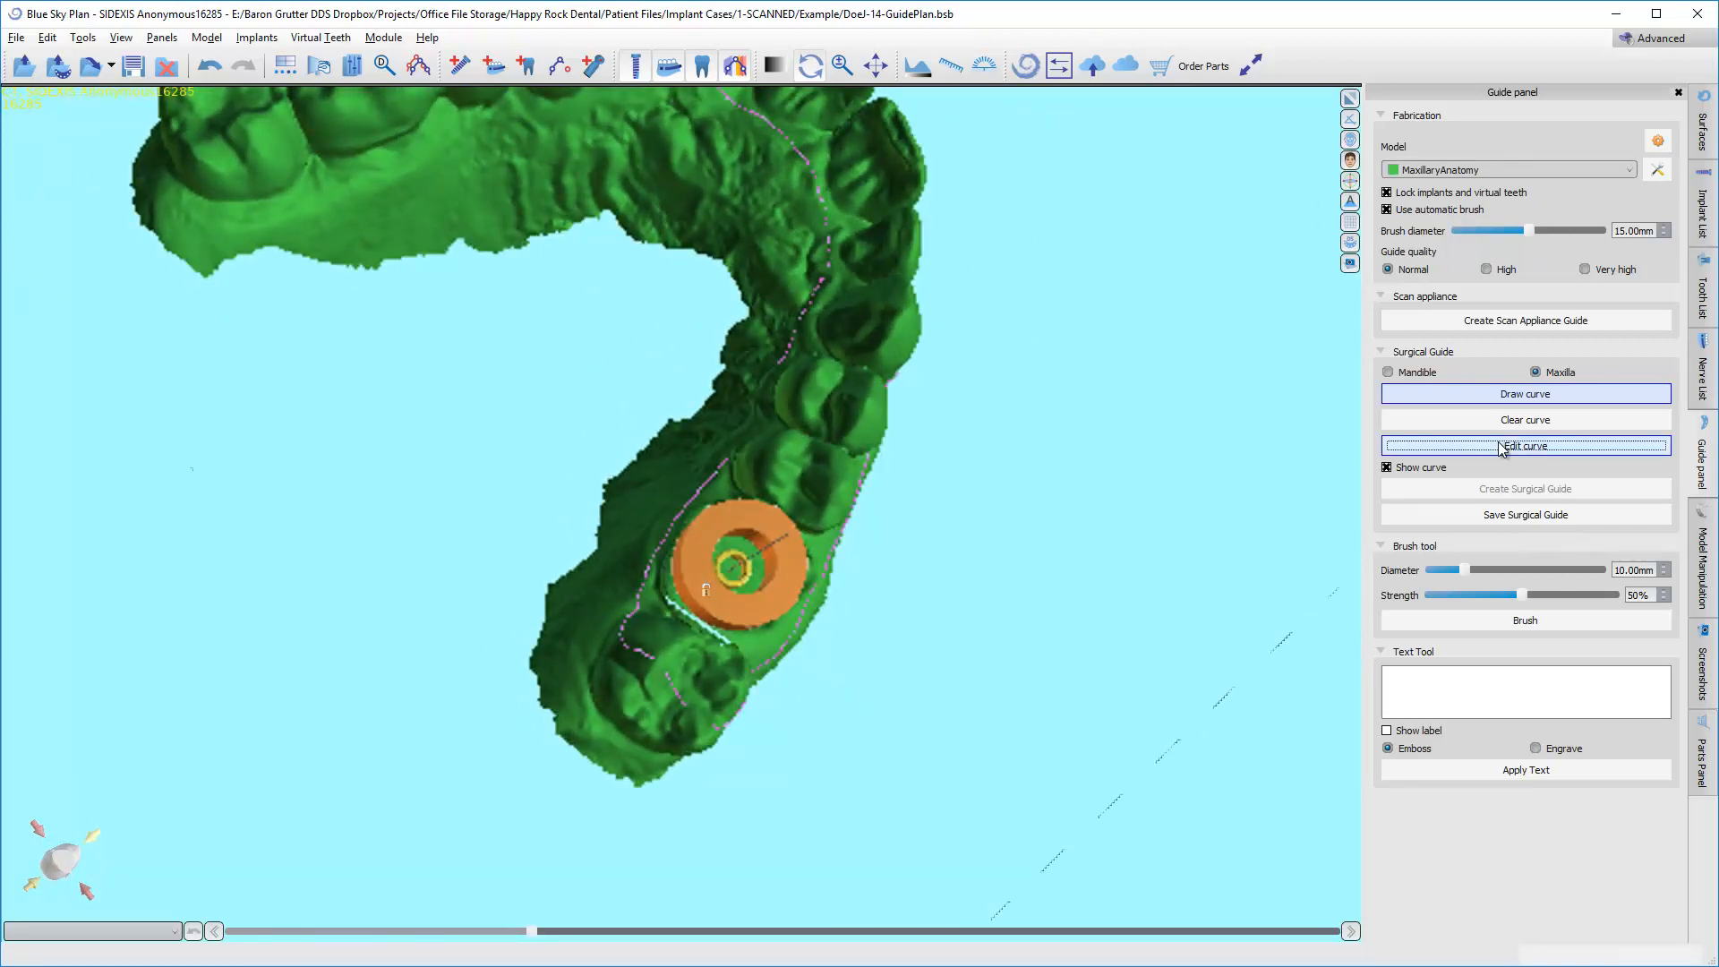
right_drag(637, 353, 679, 426)
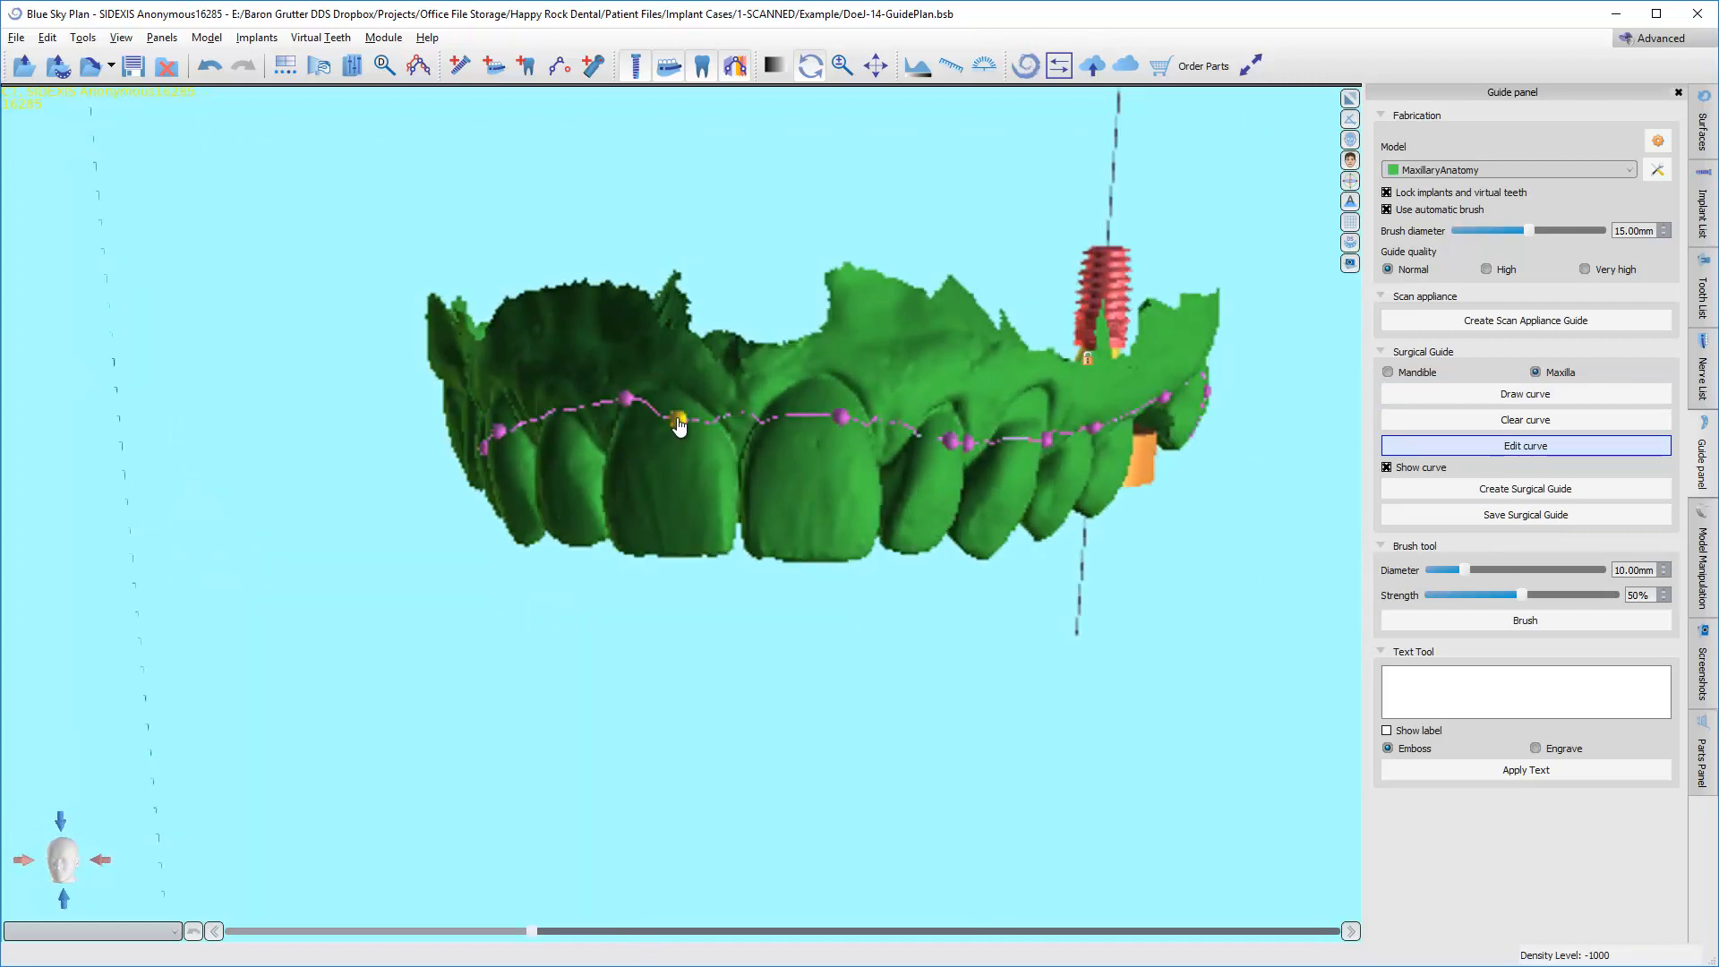
drag(679, 426, 689, 401)
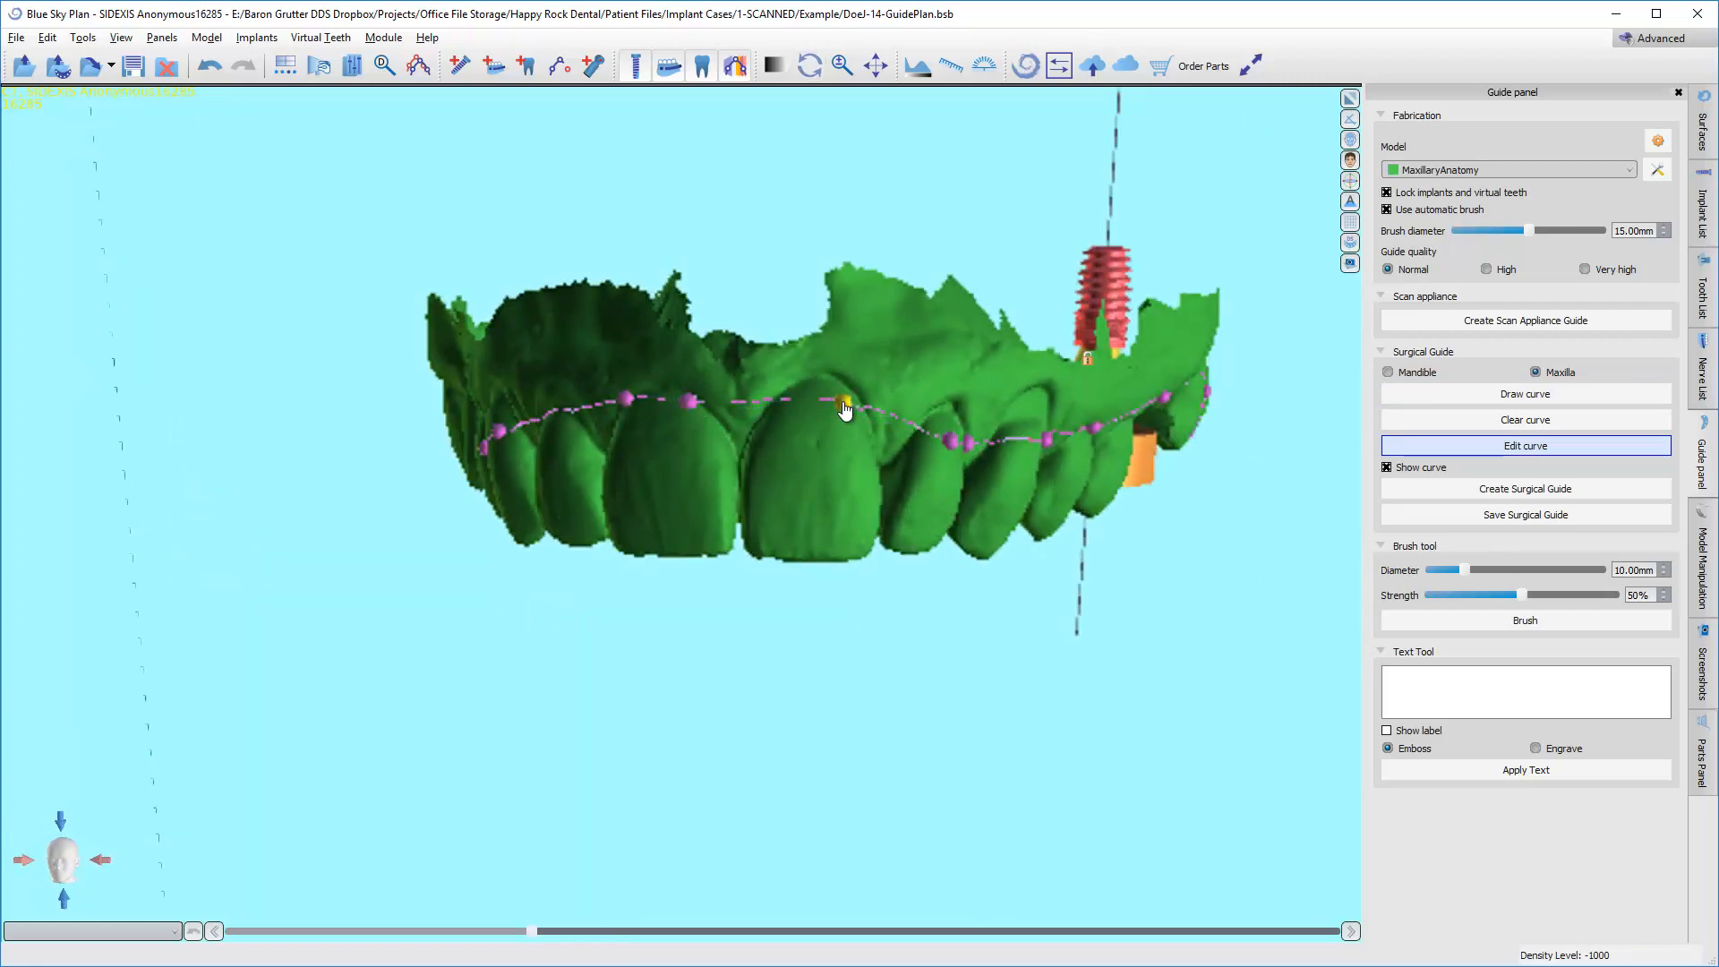
right_drag(844, 420, 740, 476)
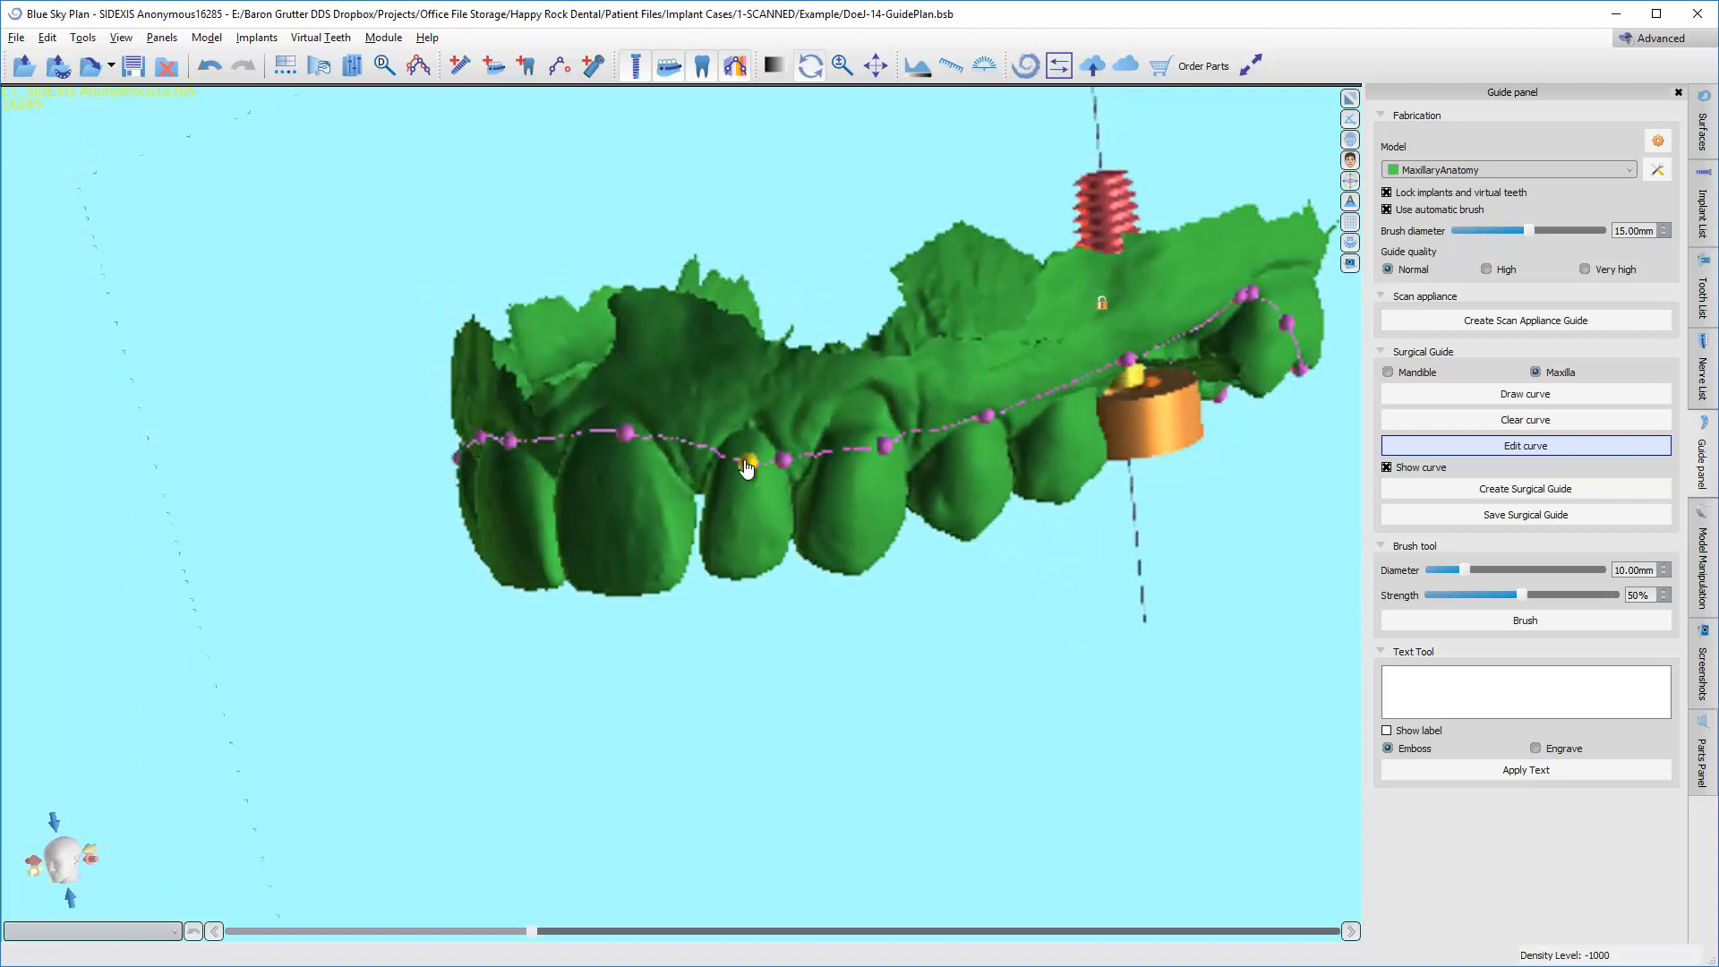
drag(748, 466, 777, 439)
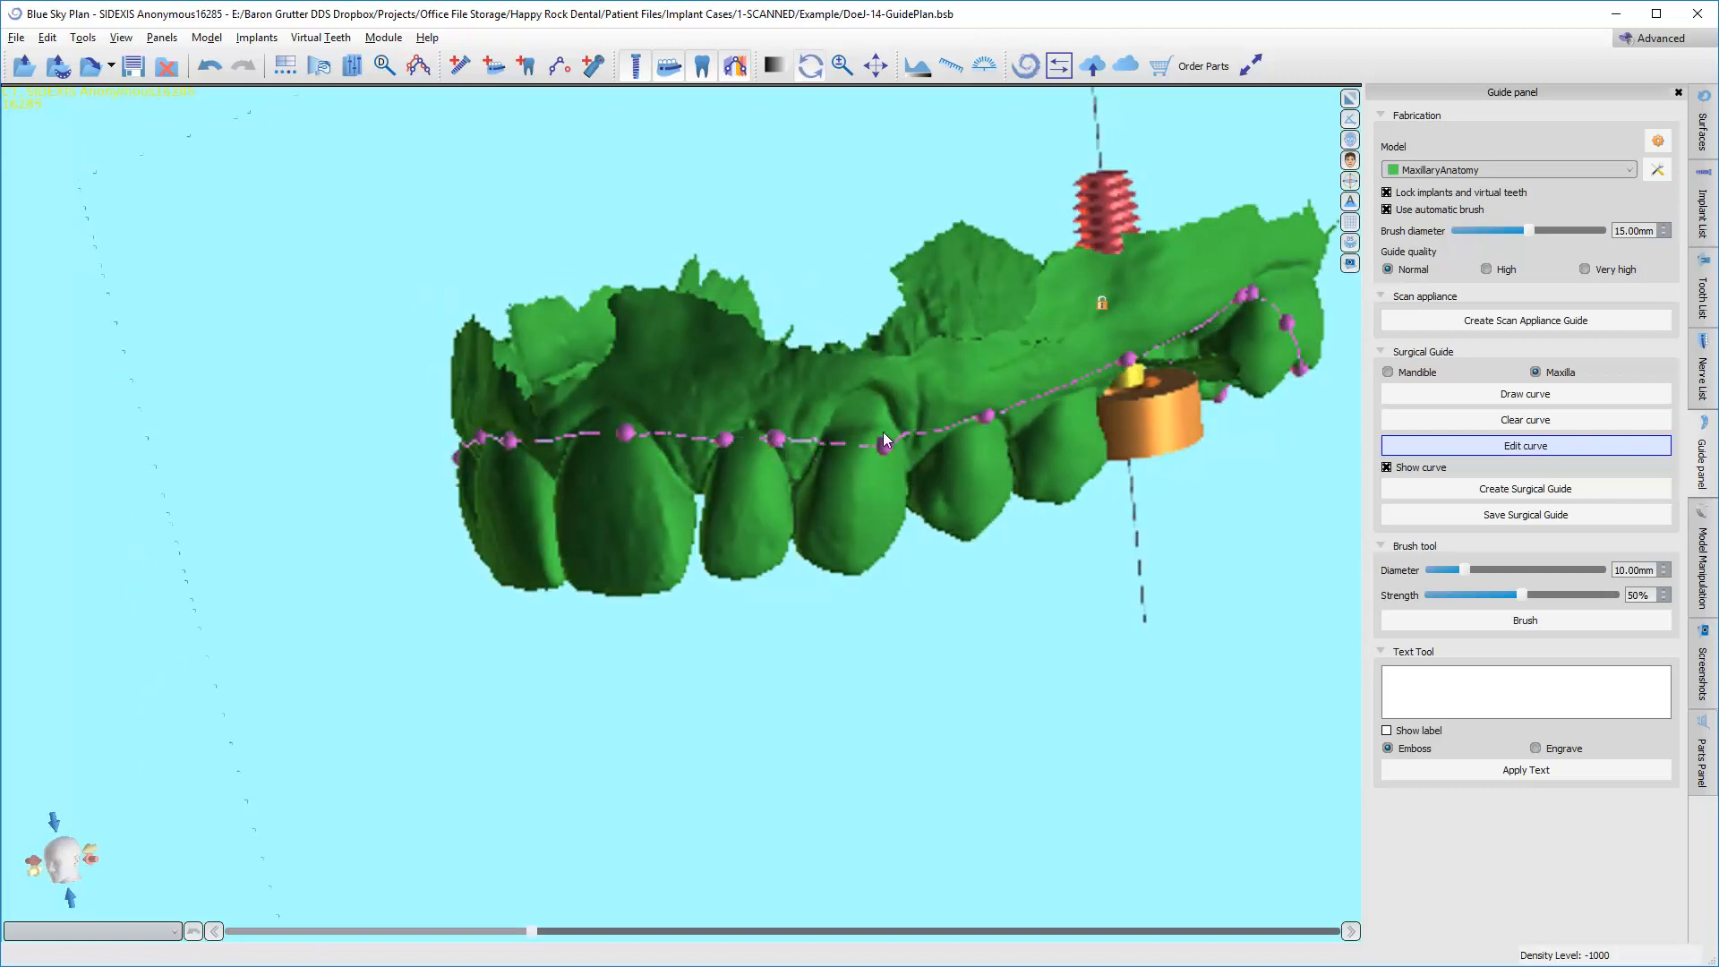
Reposition the guide curve's points beside the implant site and around the molar behind it.
right_drag(1077, 652, 792, 514)
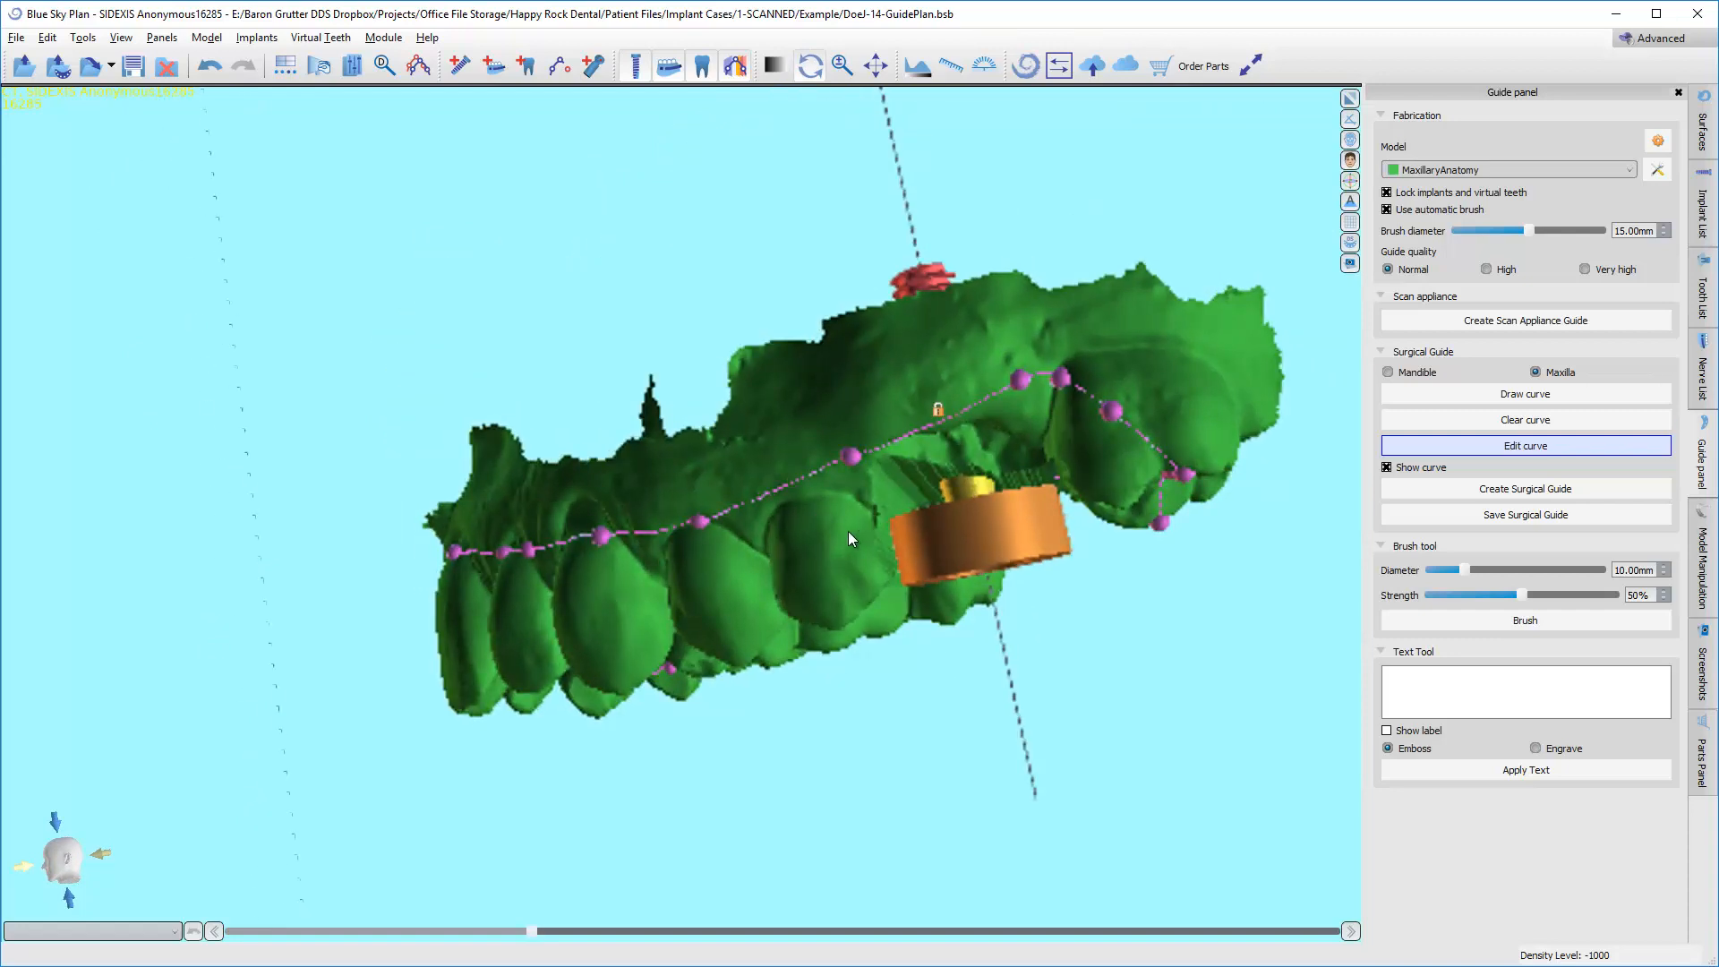
right_drag(706, 430, 949, 471)
mouse_move(961, 484)
mouse_down()
mouse_move(942, 495)
mouse_move(958, 498)
mouse_move(953, 482)
mouse_up()
right_drag(932, 681, 845, 245)
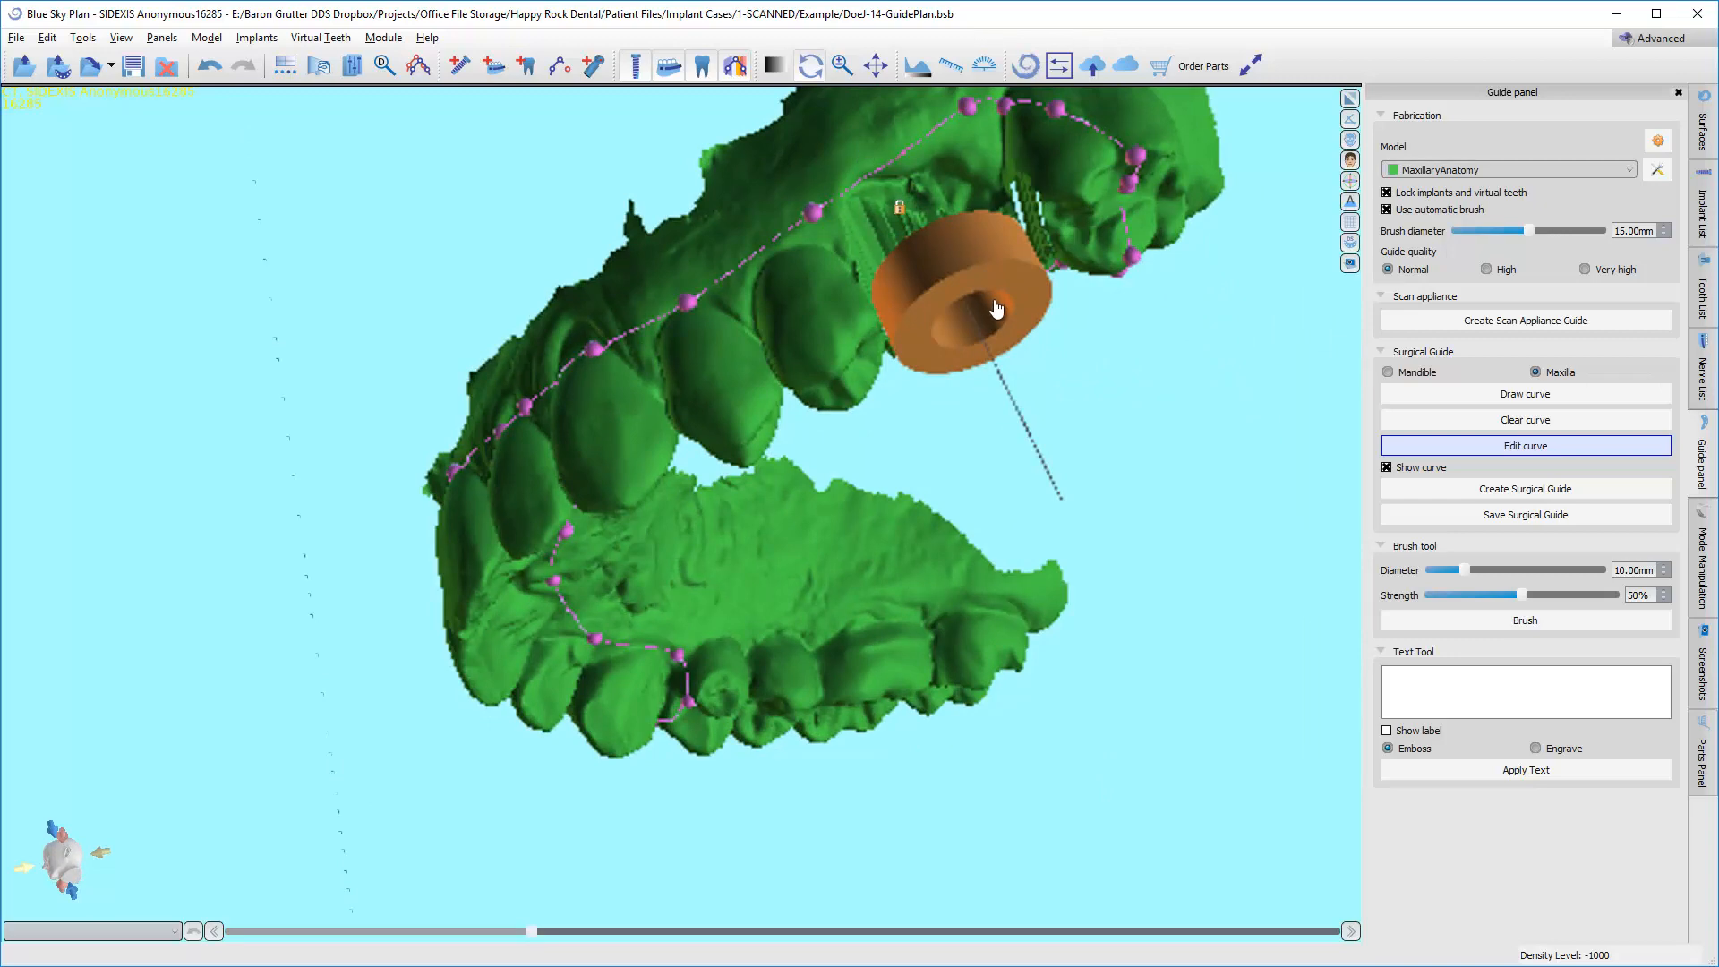
right_drag(524, 211, 772, 532)
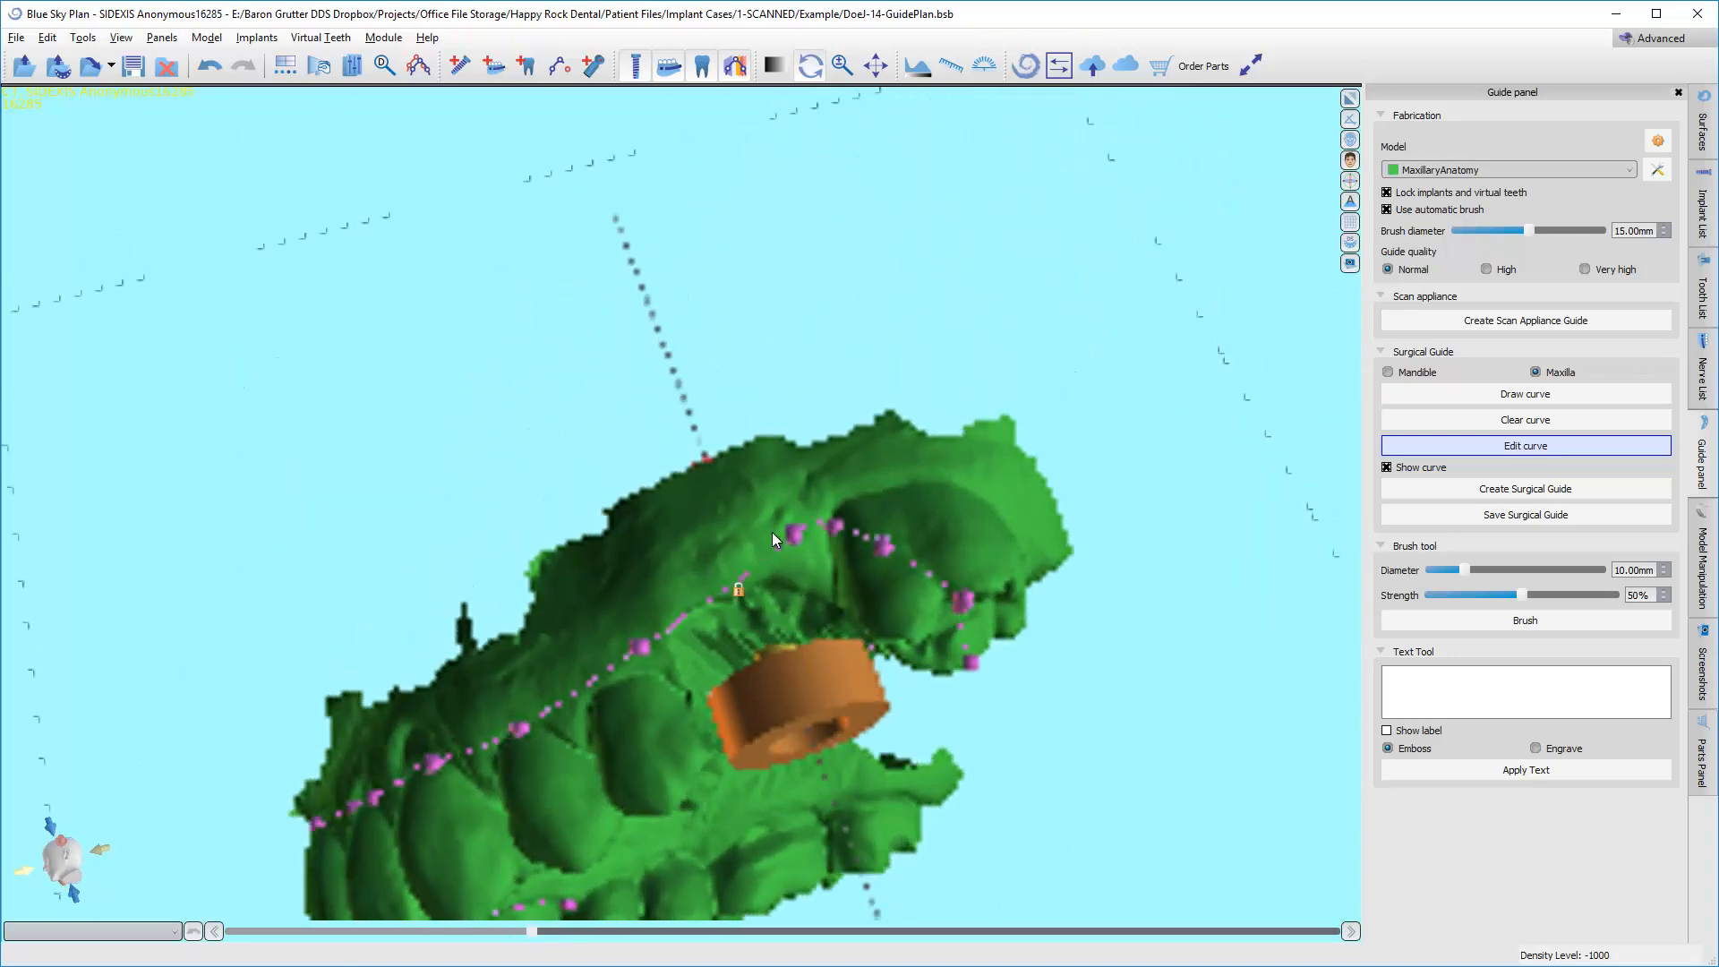
drag(788, 559, 769, 591)
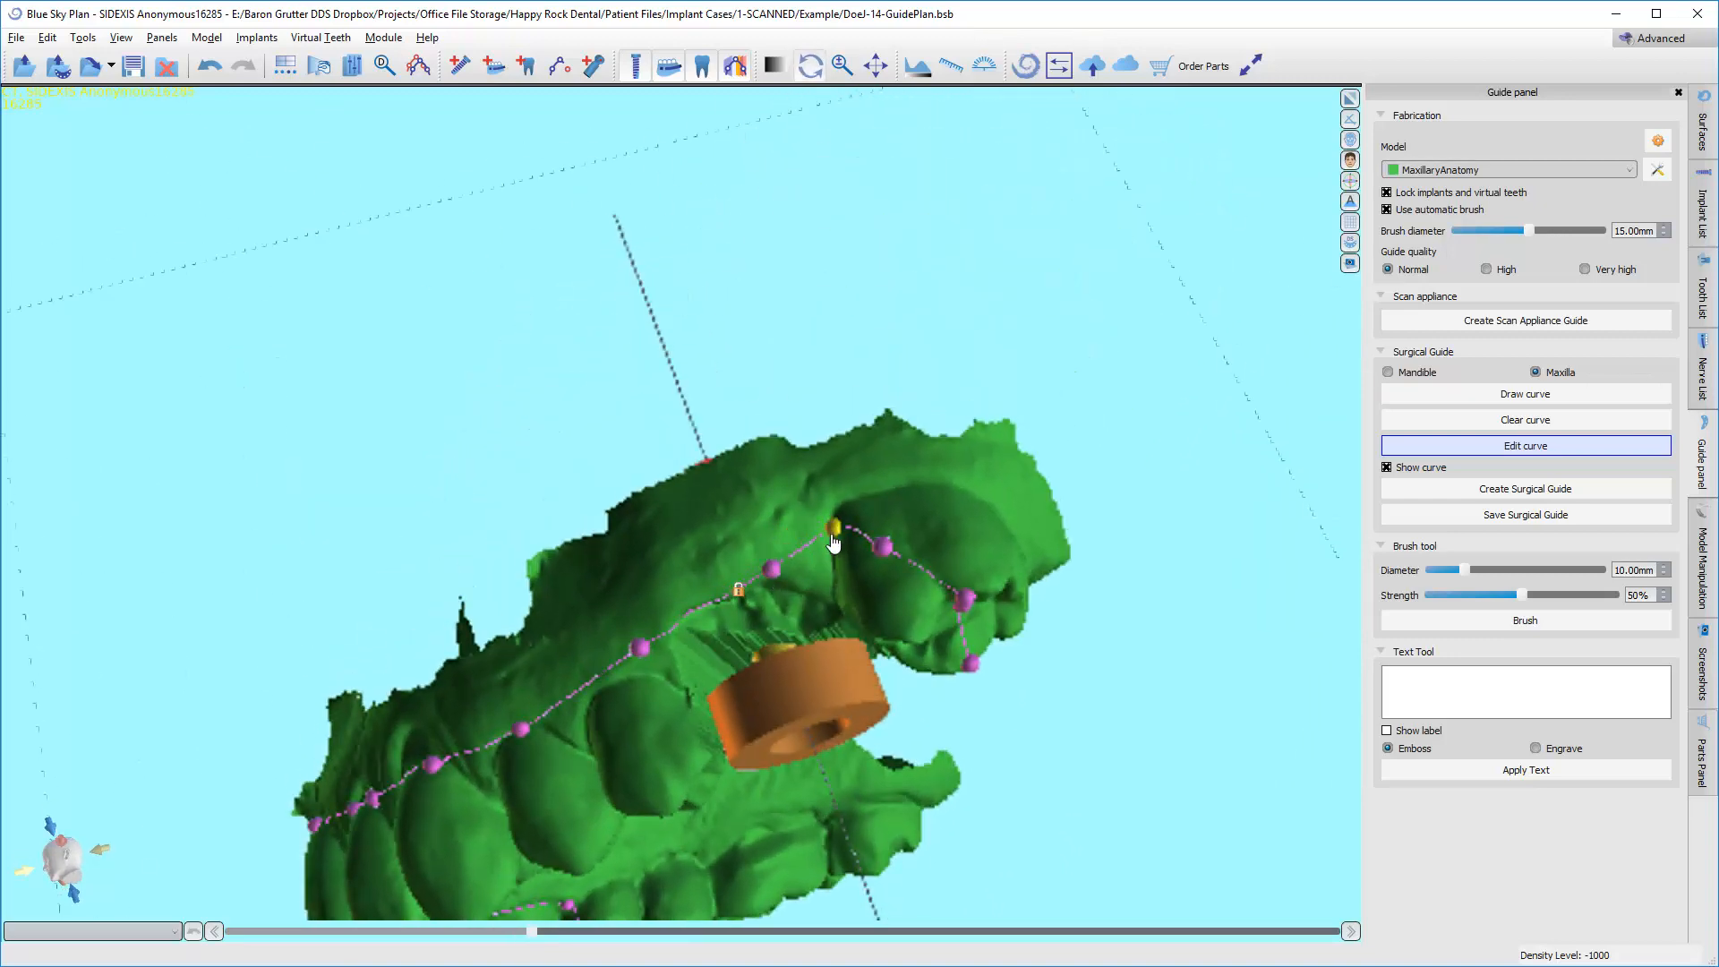
right_drag(985, 779, 861, 522)
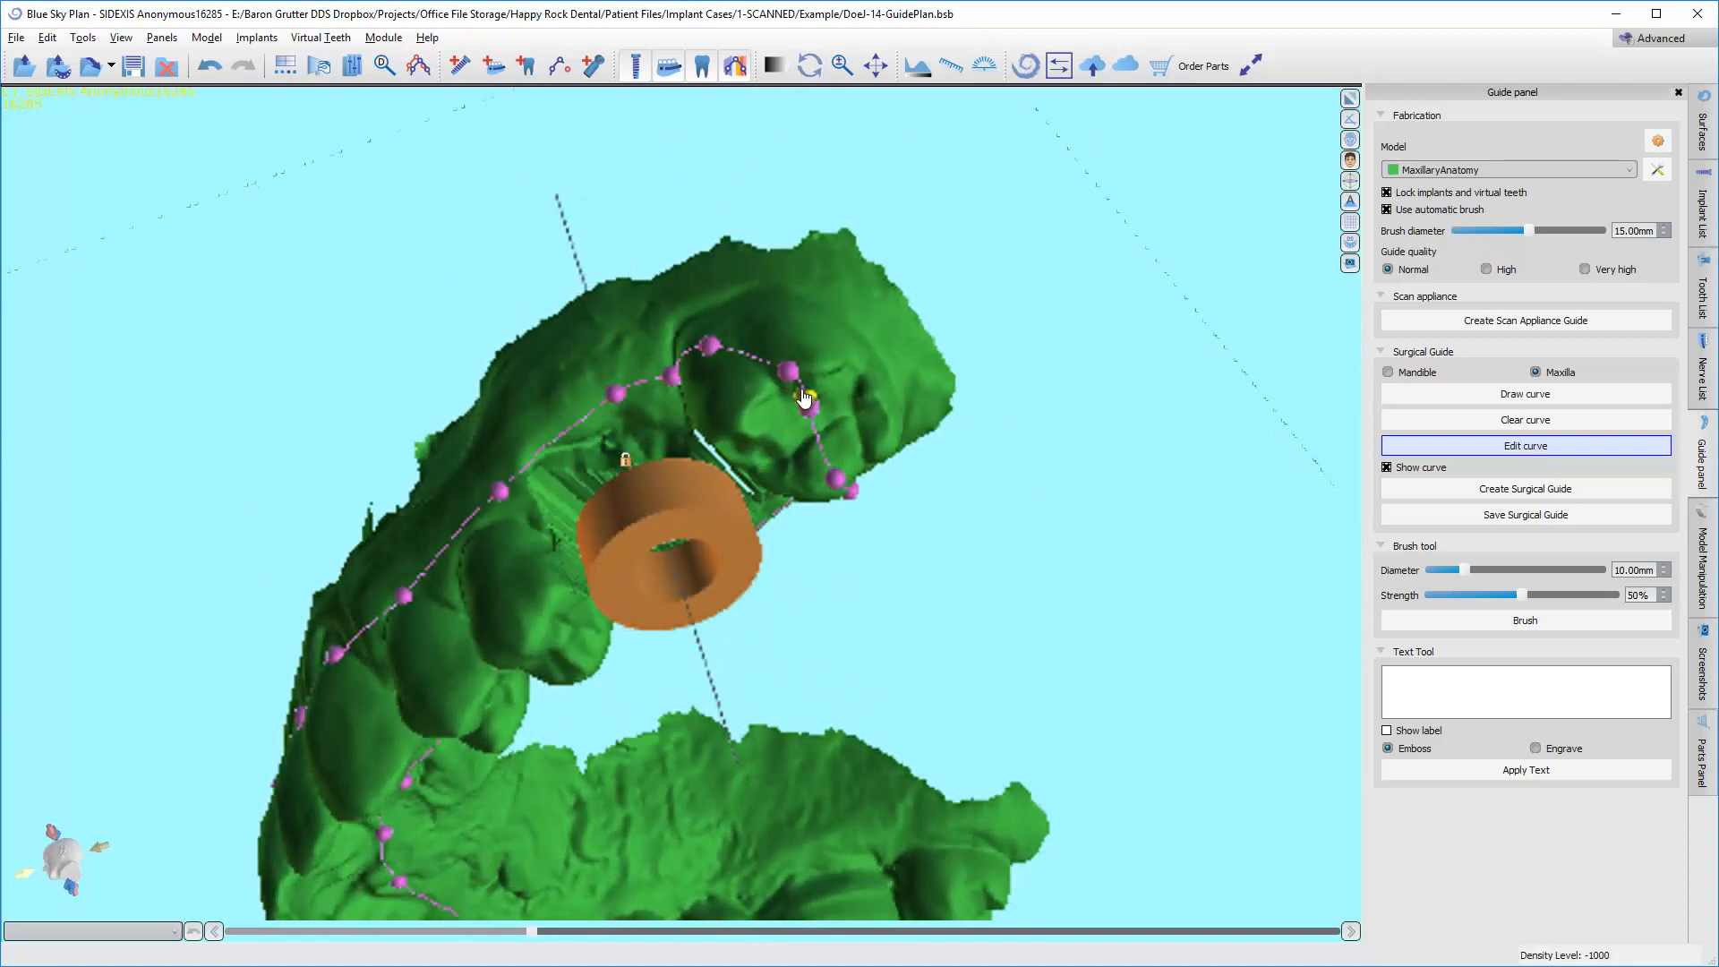
mouse_move(803, 391)
mouse_down()
mouse_move(852, 464)
mouse_move(866, 455)
mouse_move(768, 338)
mouse_move(806, 360)
mouse_up()
Move the palatal points of the guide curve at the opposite canine onto that tooth.
right_drag(871, 637, 629, 755)
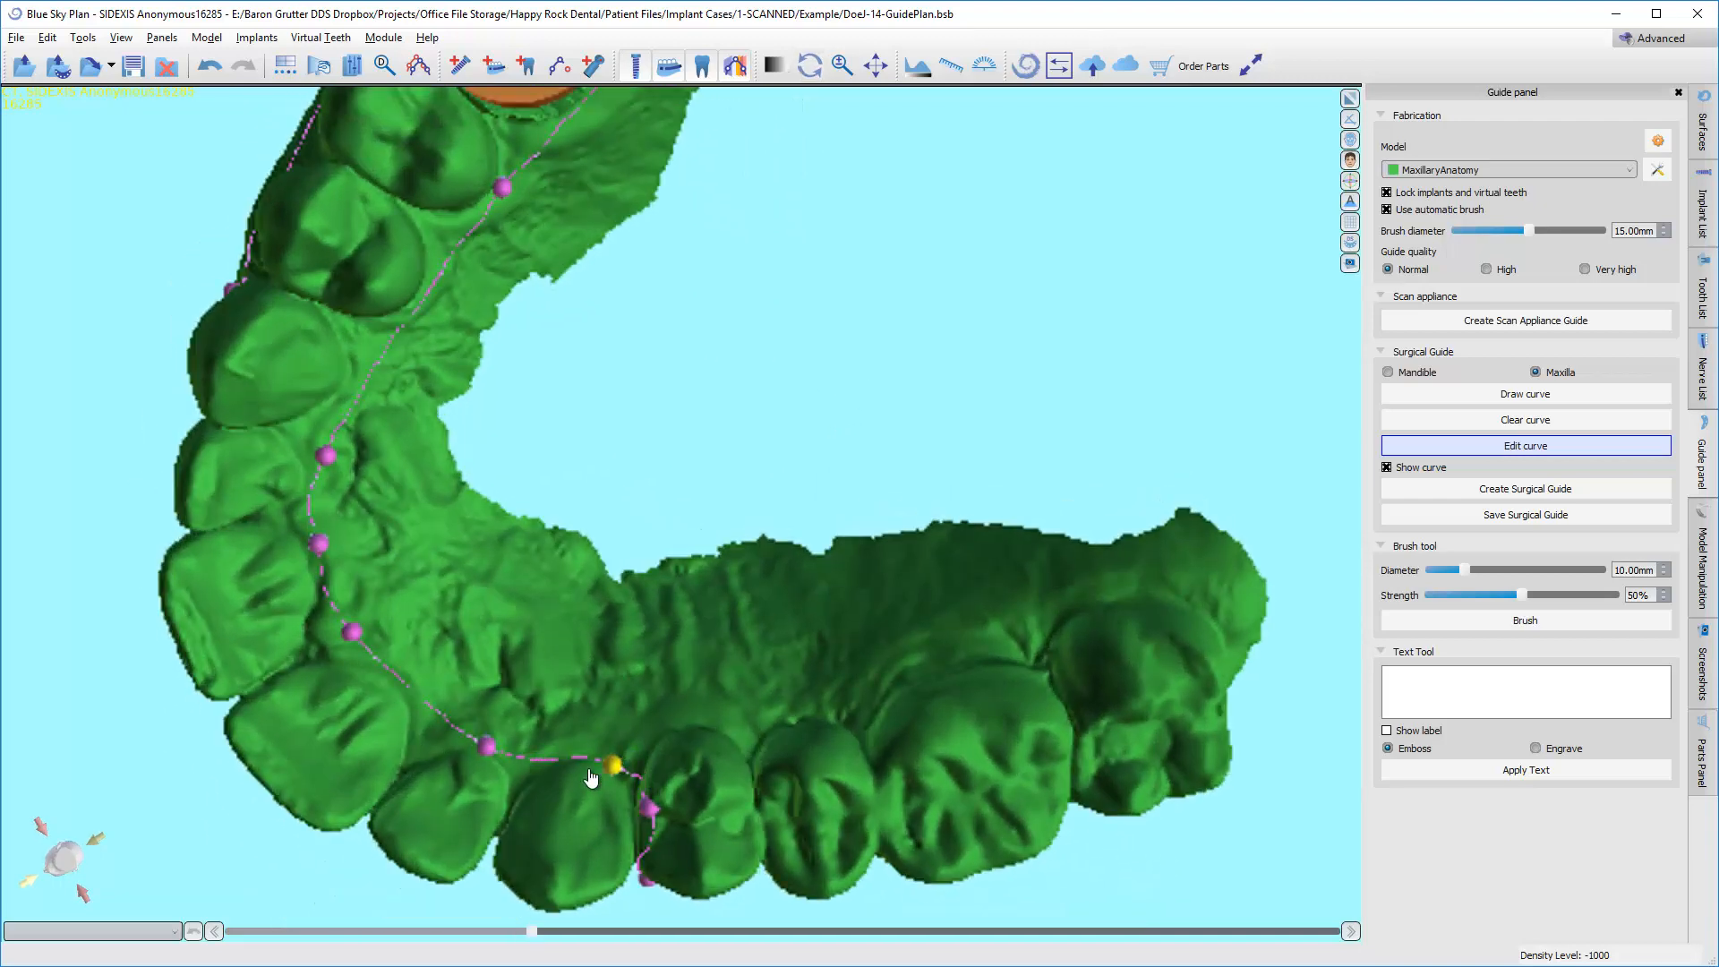
drag(591, 777, 623, 818)
right_drag(281, 782, 465, 685)
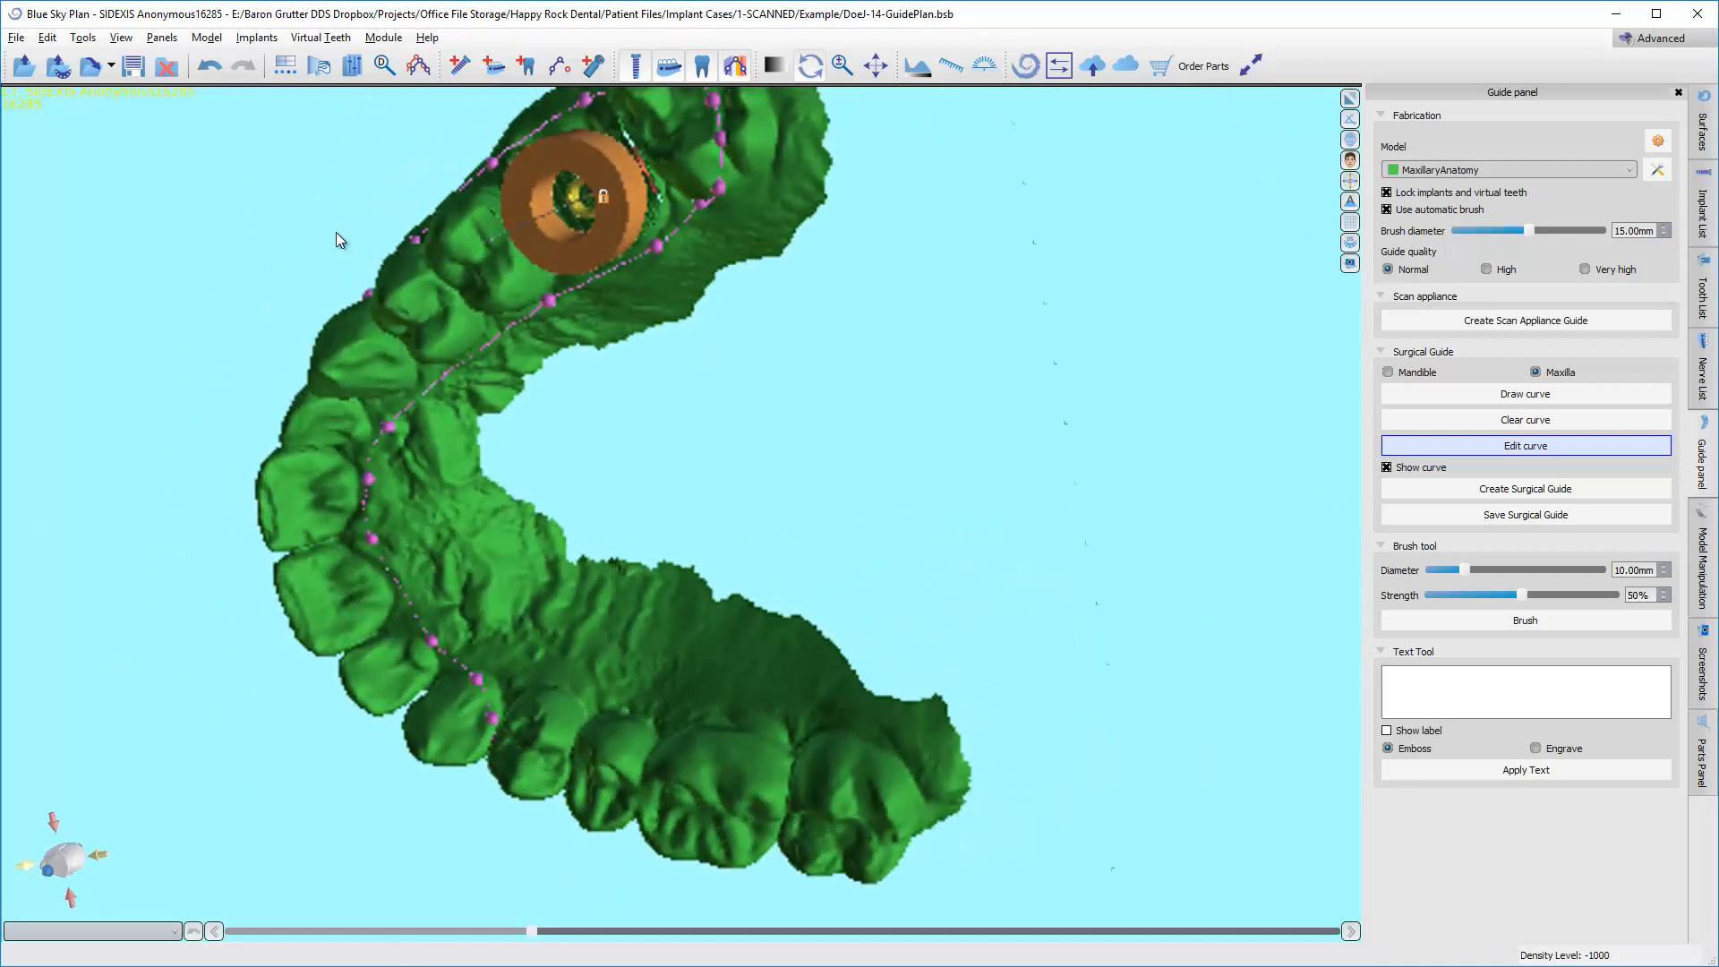
Add a guide window at the incisal edge of the central incisor on the implant's side.
right_drag(337, 235, 705, 632)
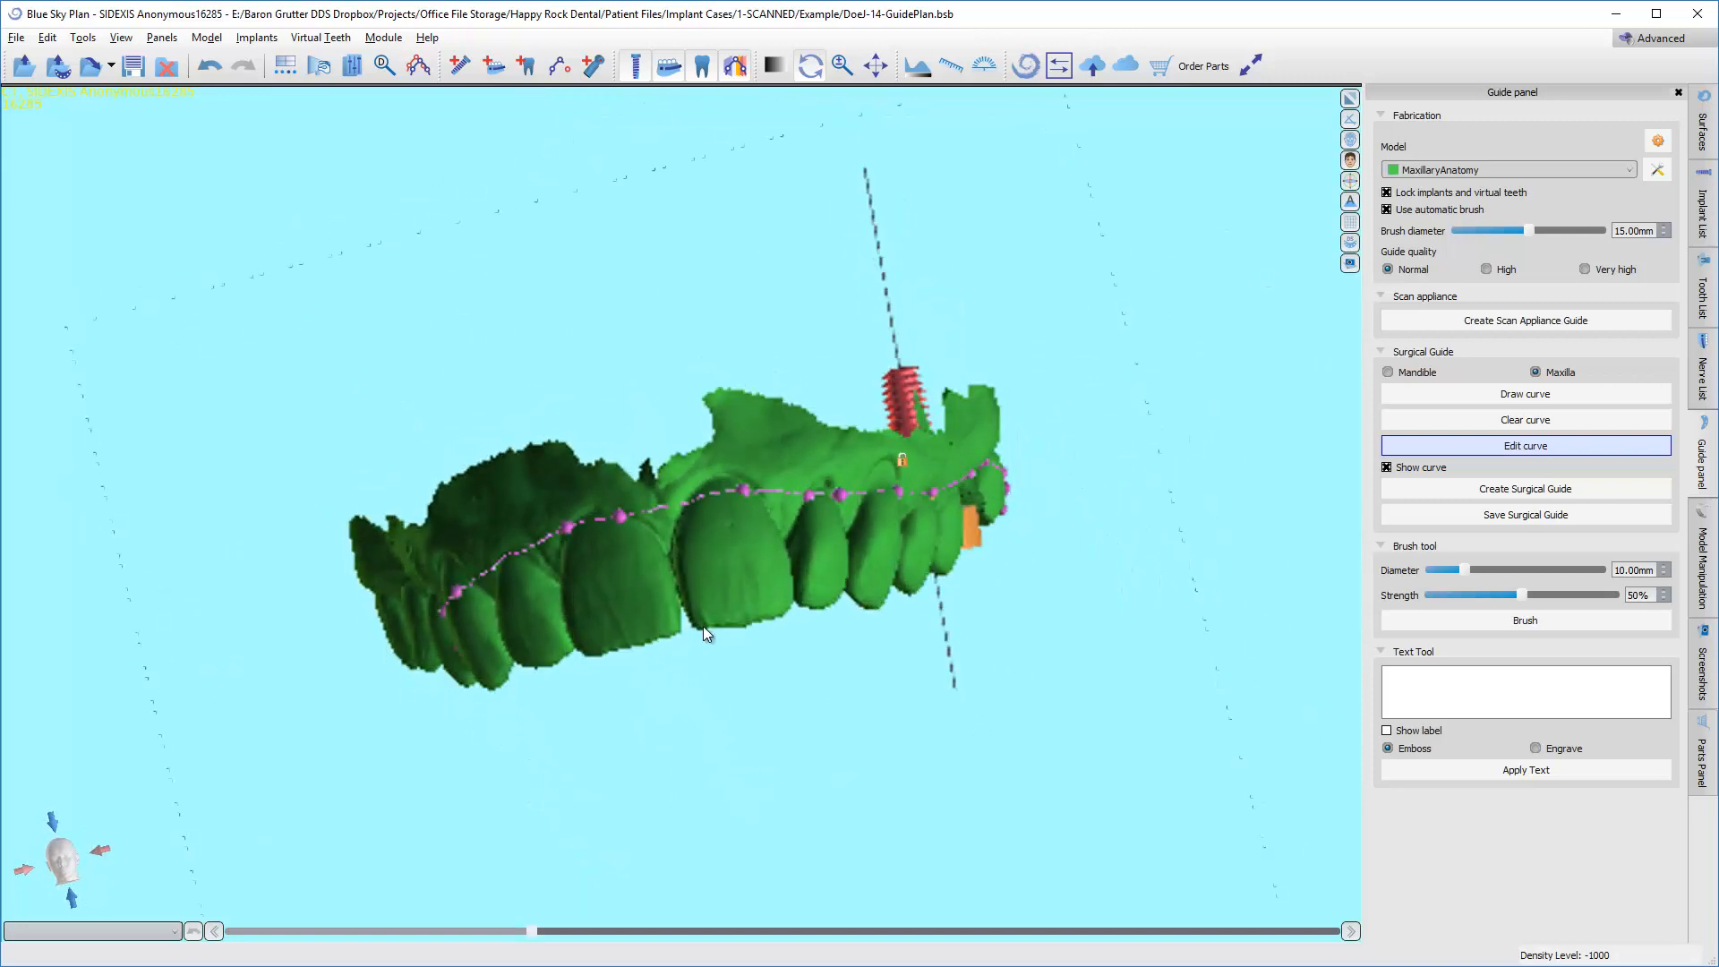
right_click(731, 621)
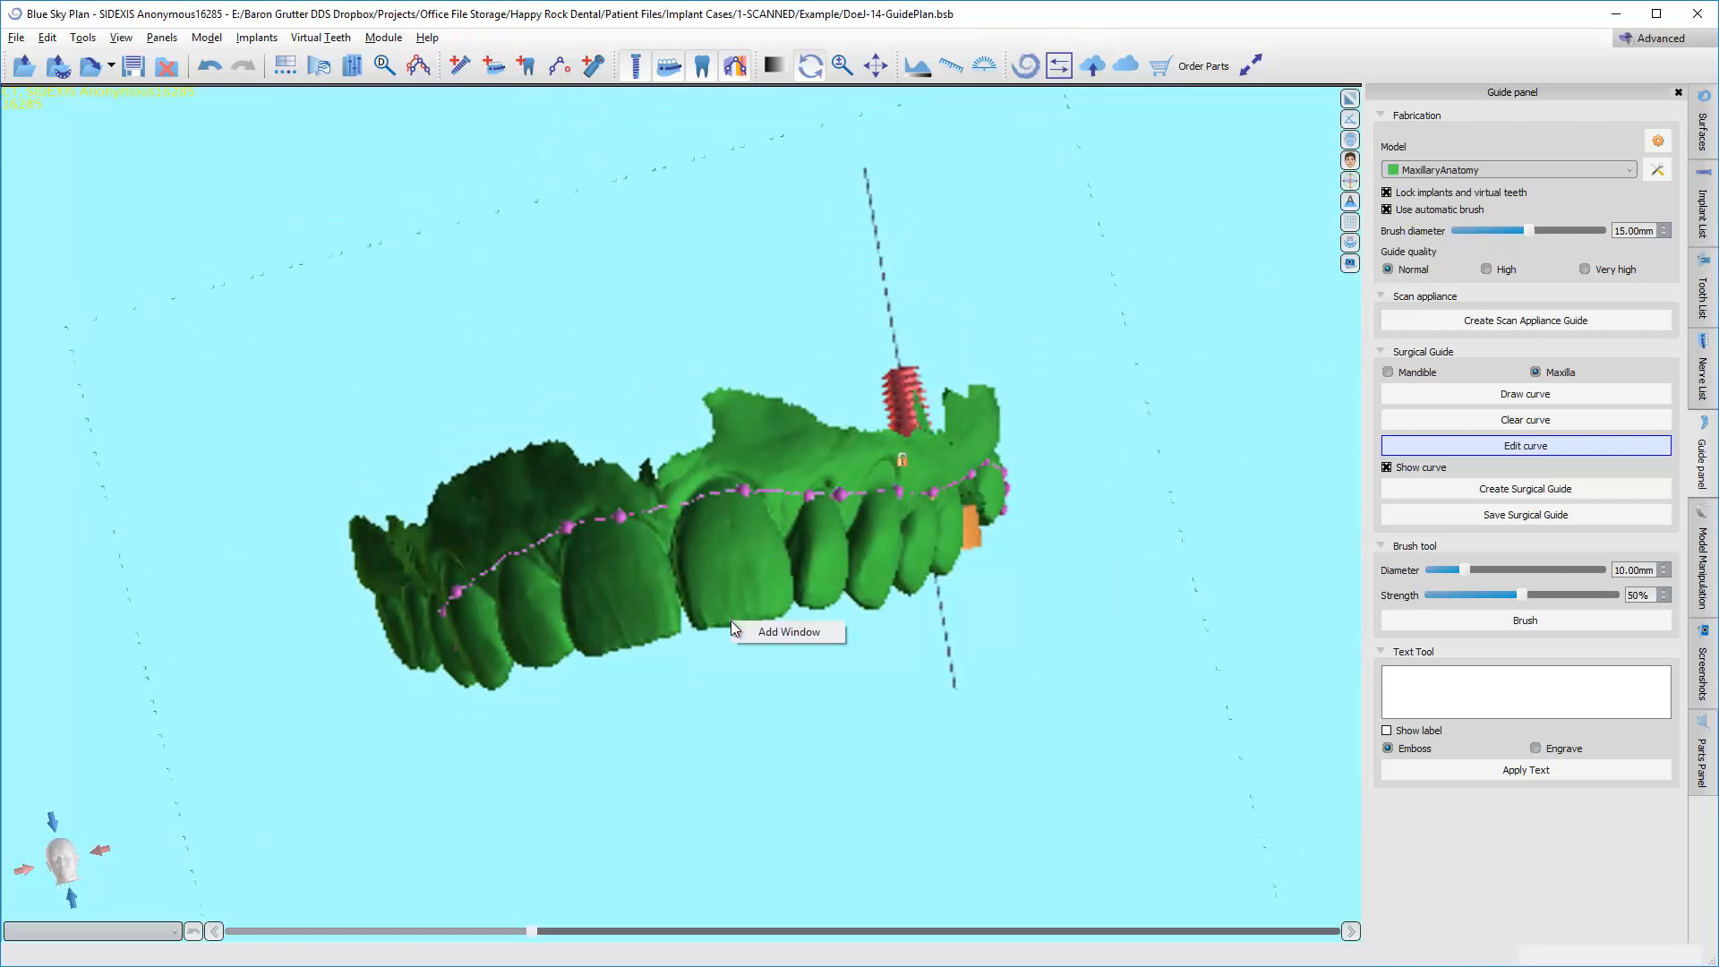
click(749, 634)
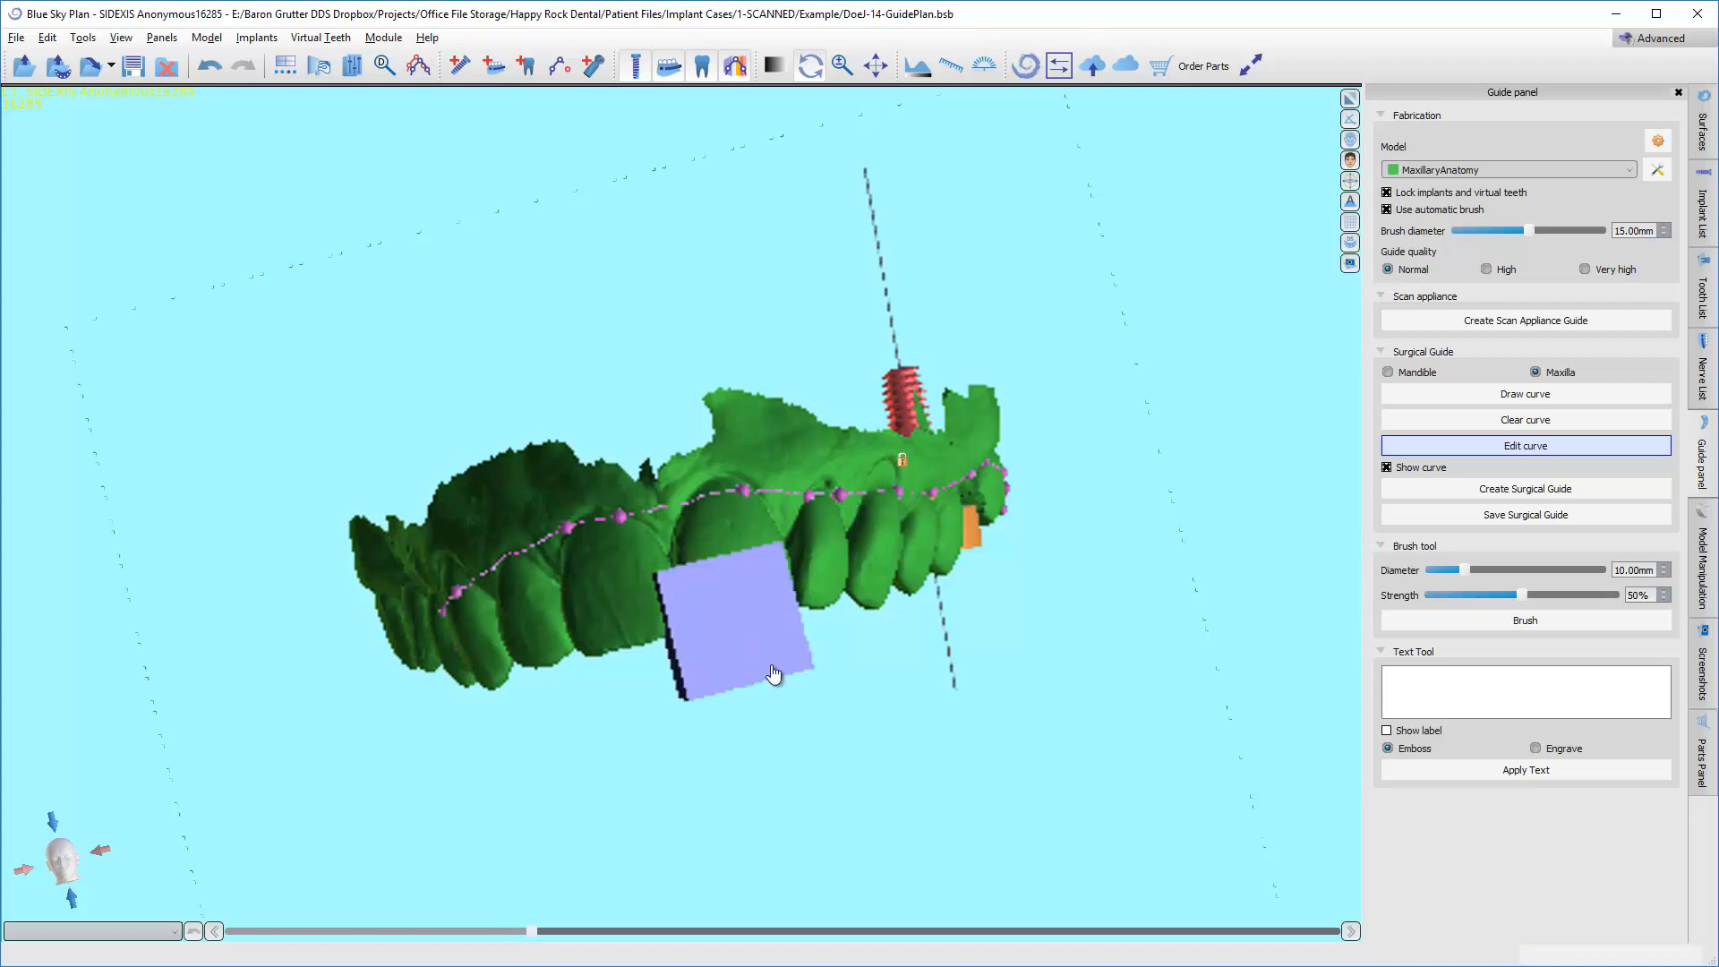
Lengthen the incisal guide window in both the facial and palatal directions so it spans the full width of the arch.
right_drag(864, 691, 657, 316)
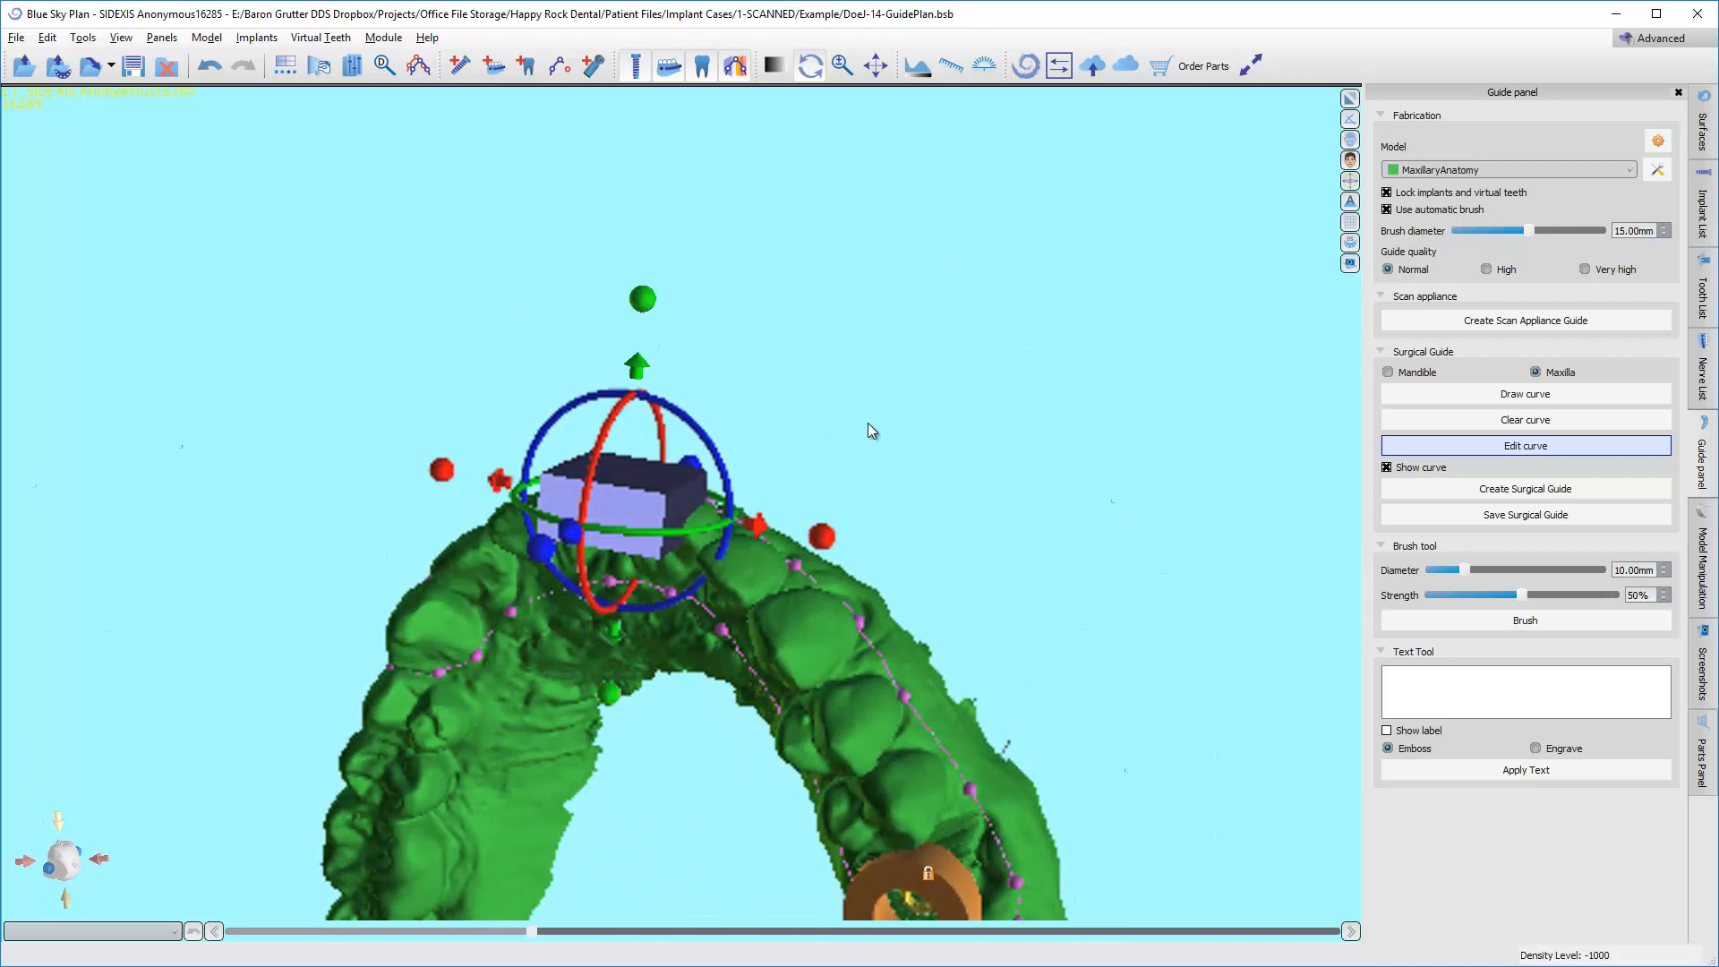
right_drag(868, 423, 494, 353)
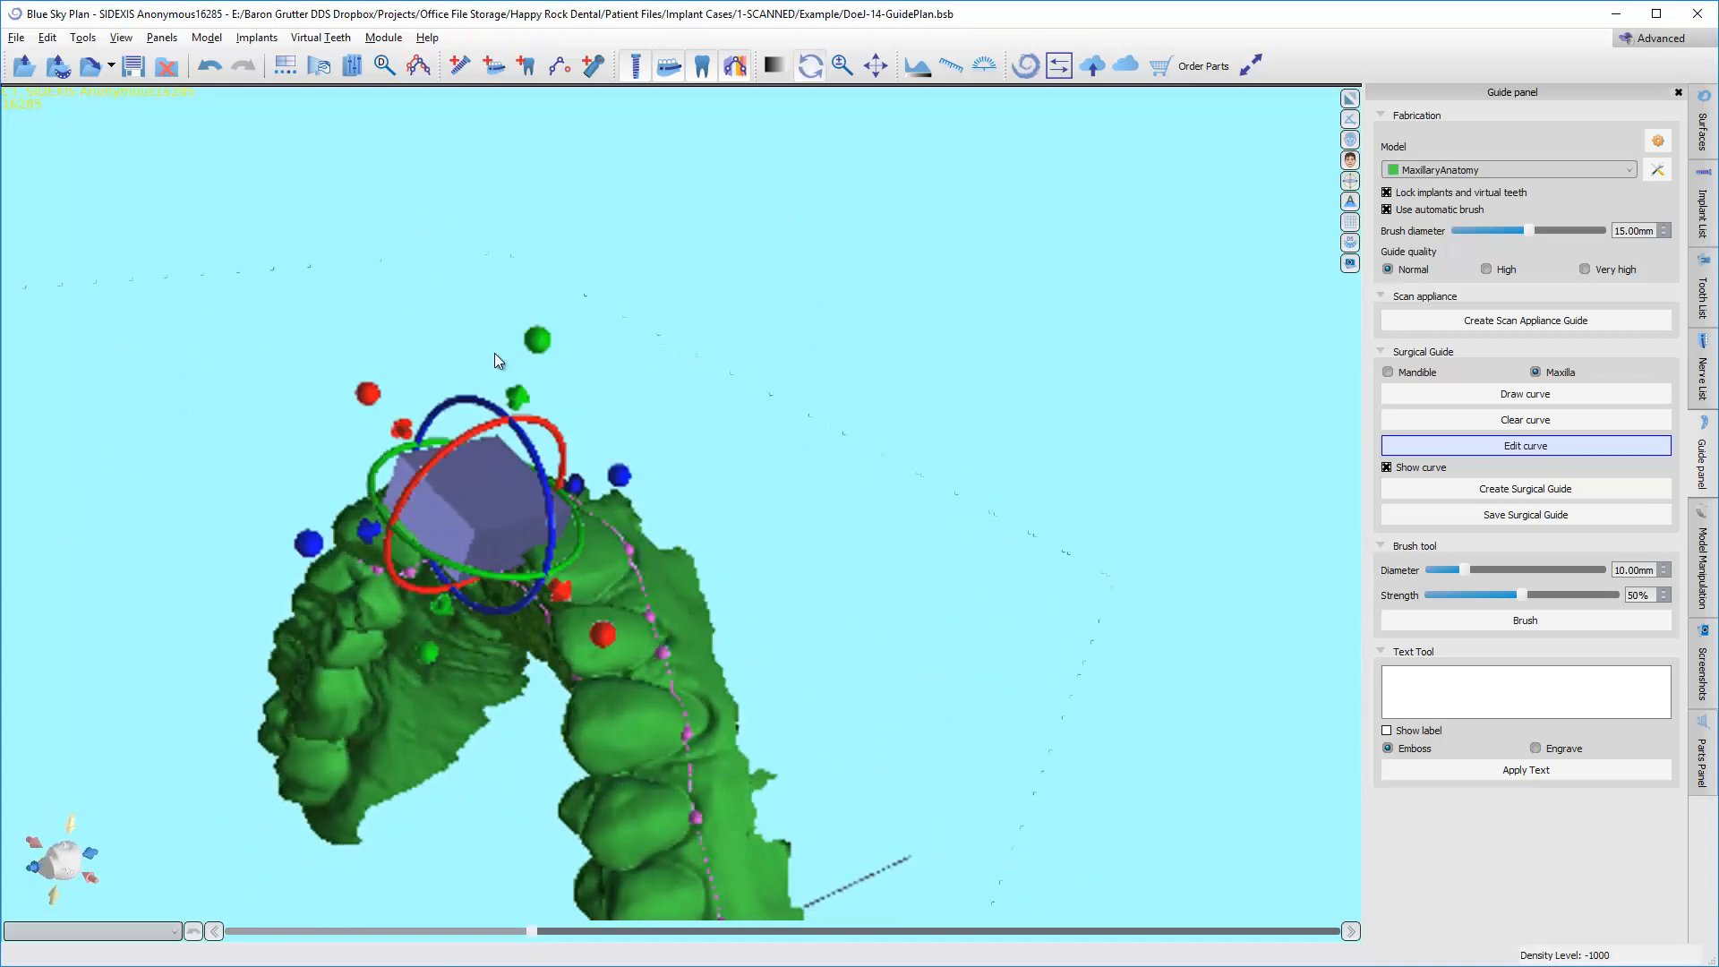
drag(639, 165, 636, 159)
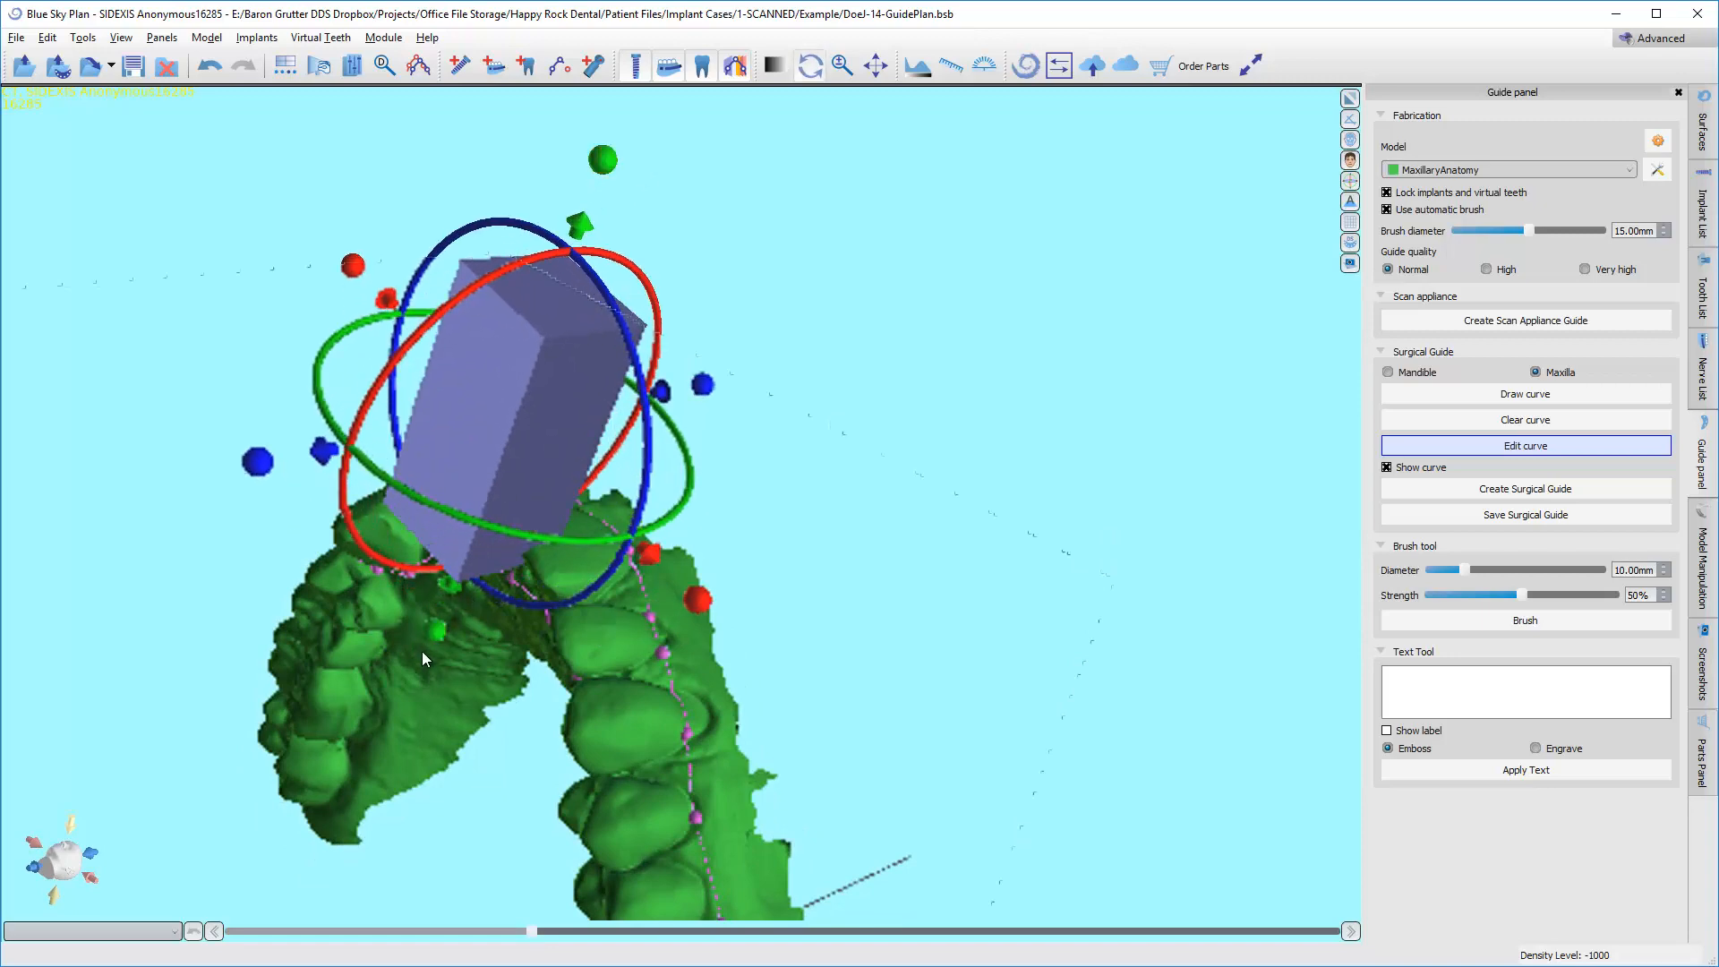
drag(432, 639, 383, 805)
Reposition the lengthened guide window so it cuts across the incisal edges of the front teeth.
right_drag(937, 670, 455, 557)
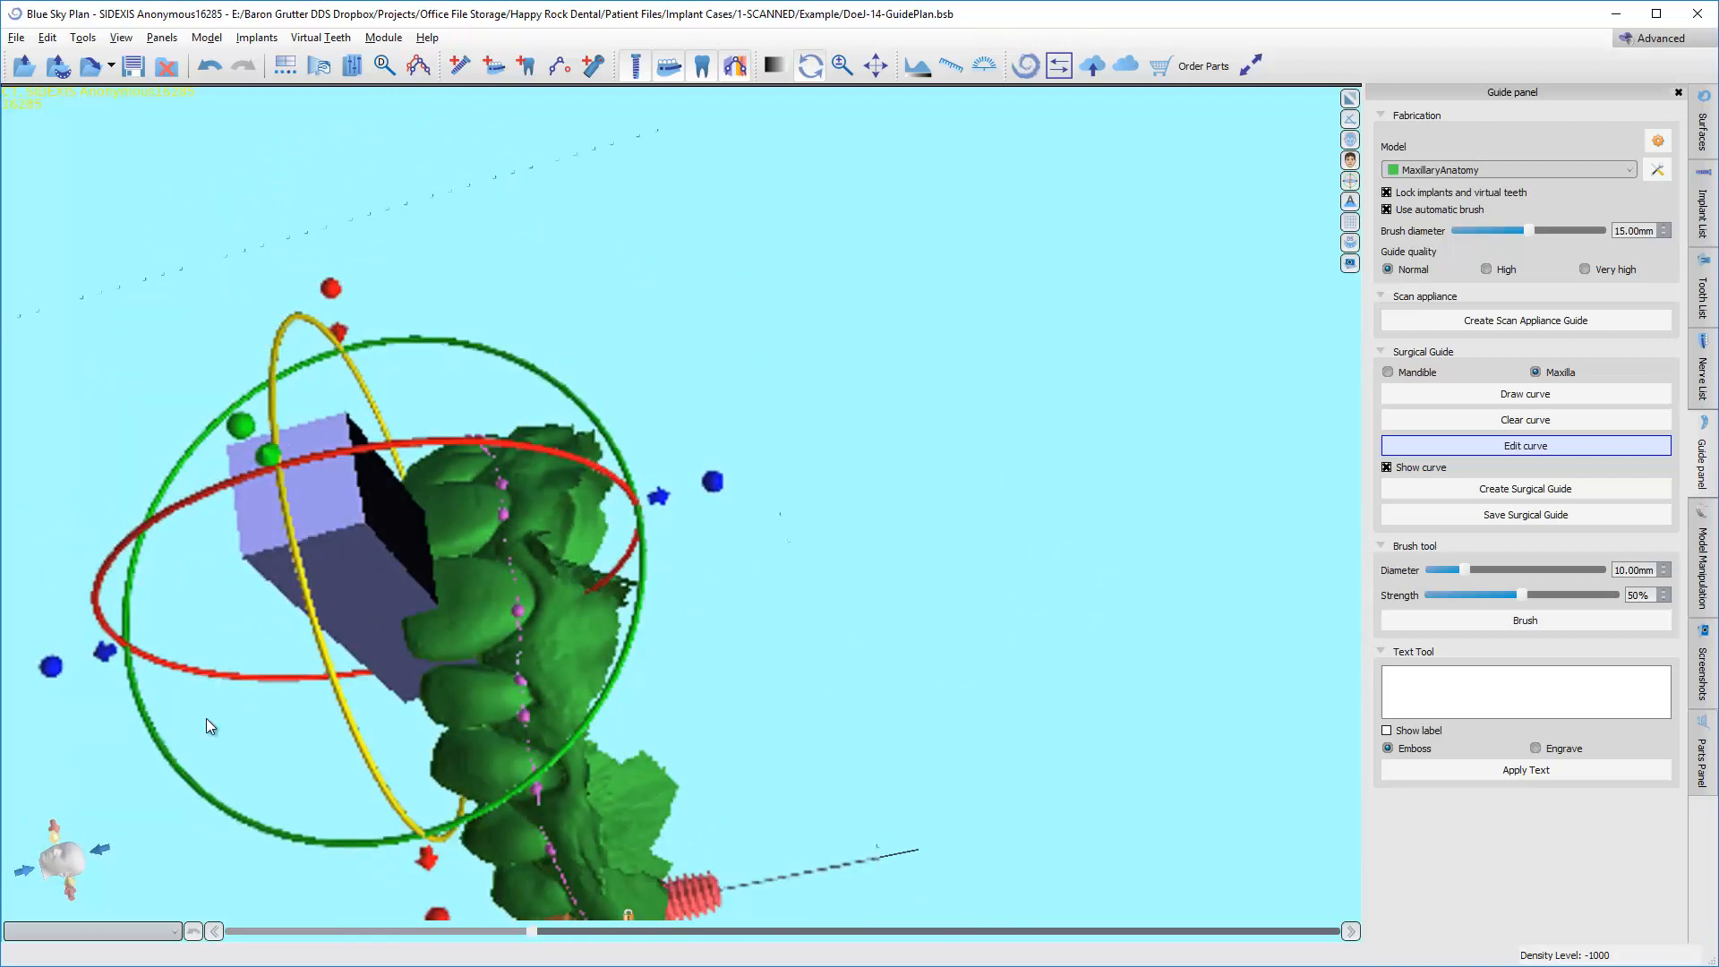
right_drag(206, 718, 873, 347)
right_drag(1231, 541, 581, 479)
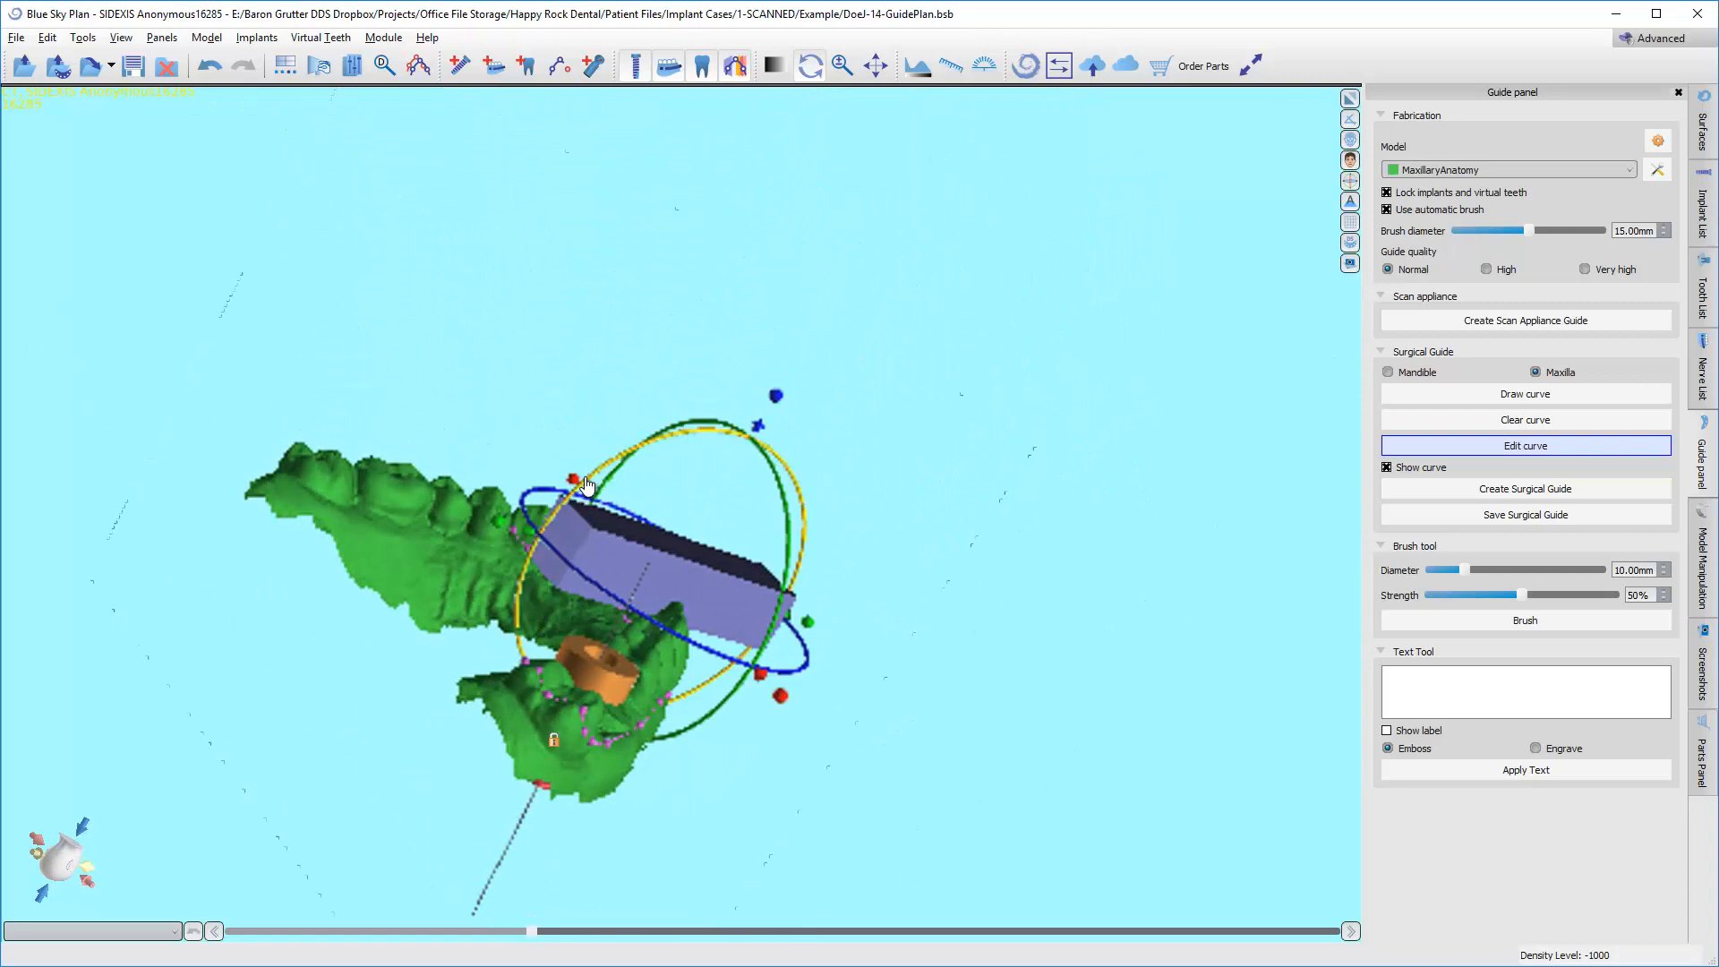
drag(606, 472, 782, 442)
scroll(759, 539, up, 2)
click(759, 539)
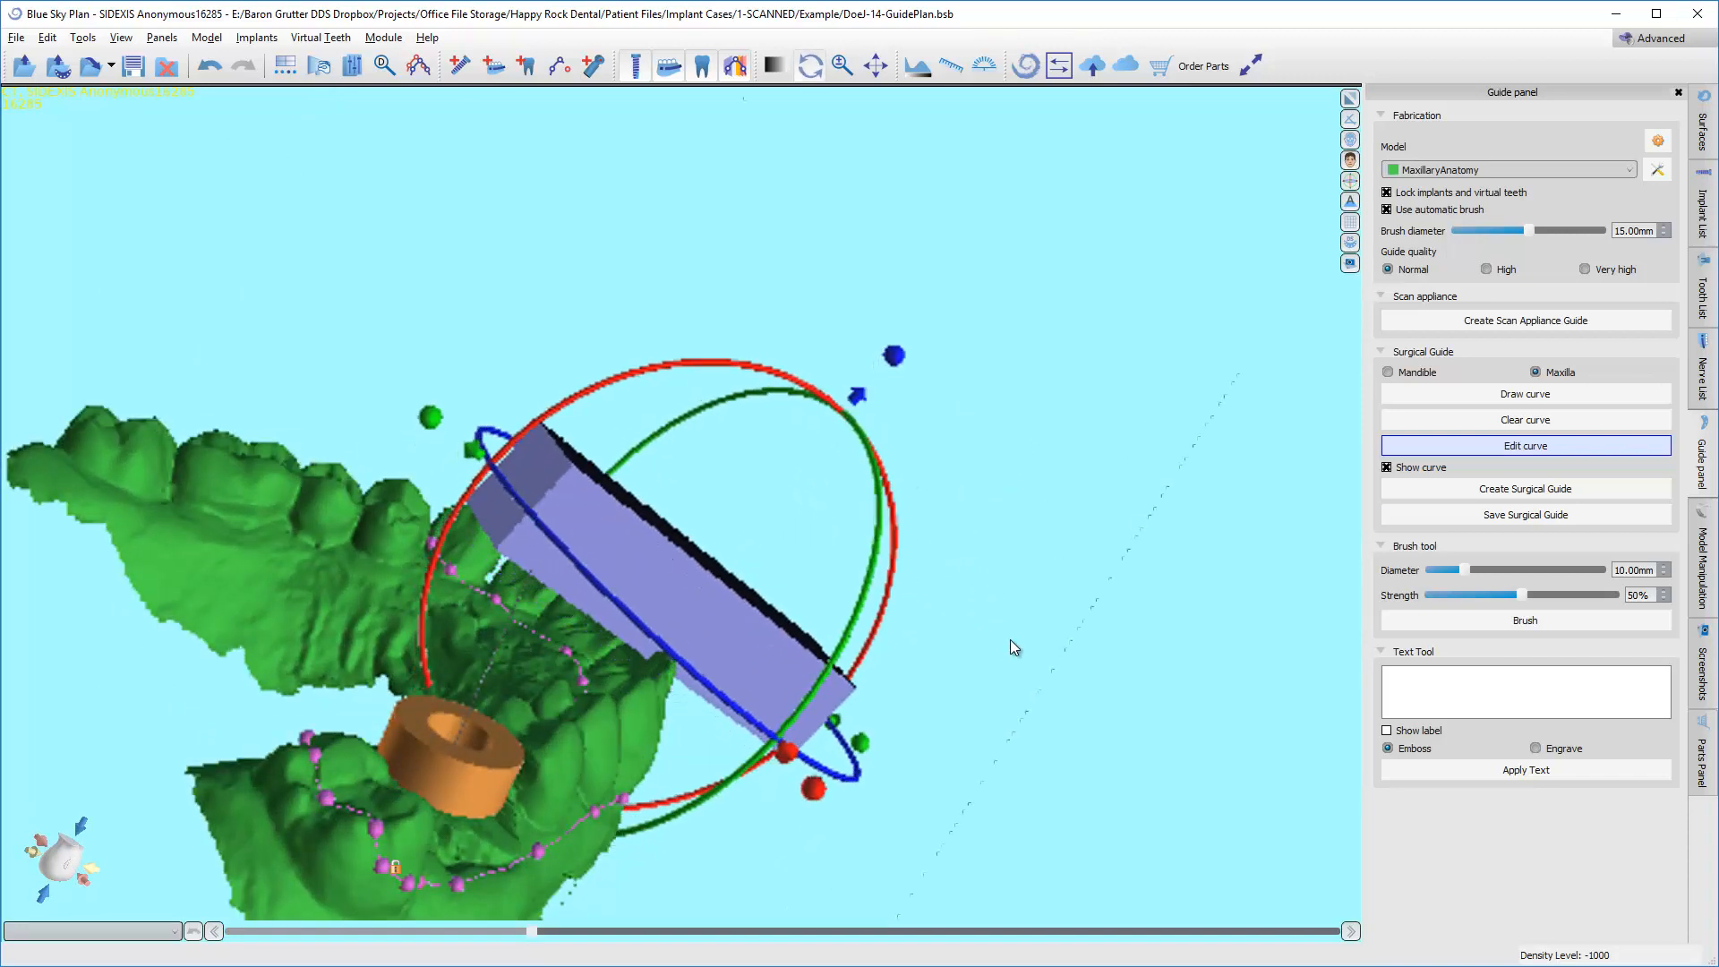
drag(1010, 640, 670, 447)
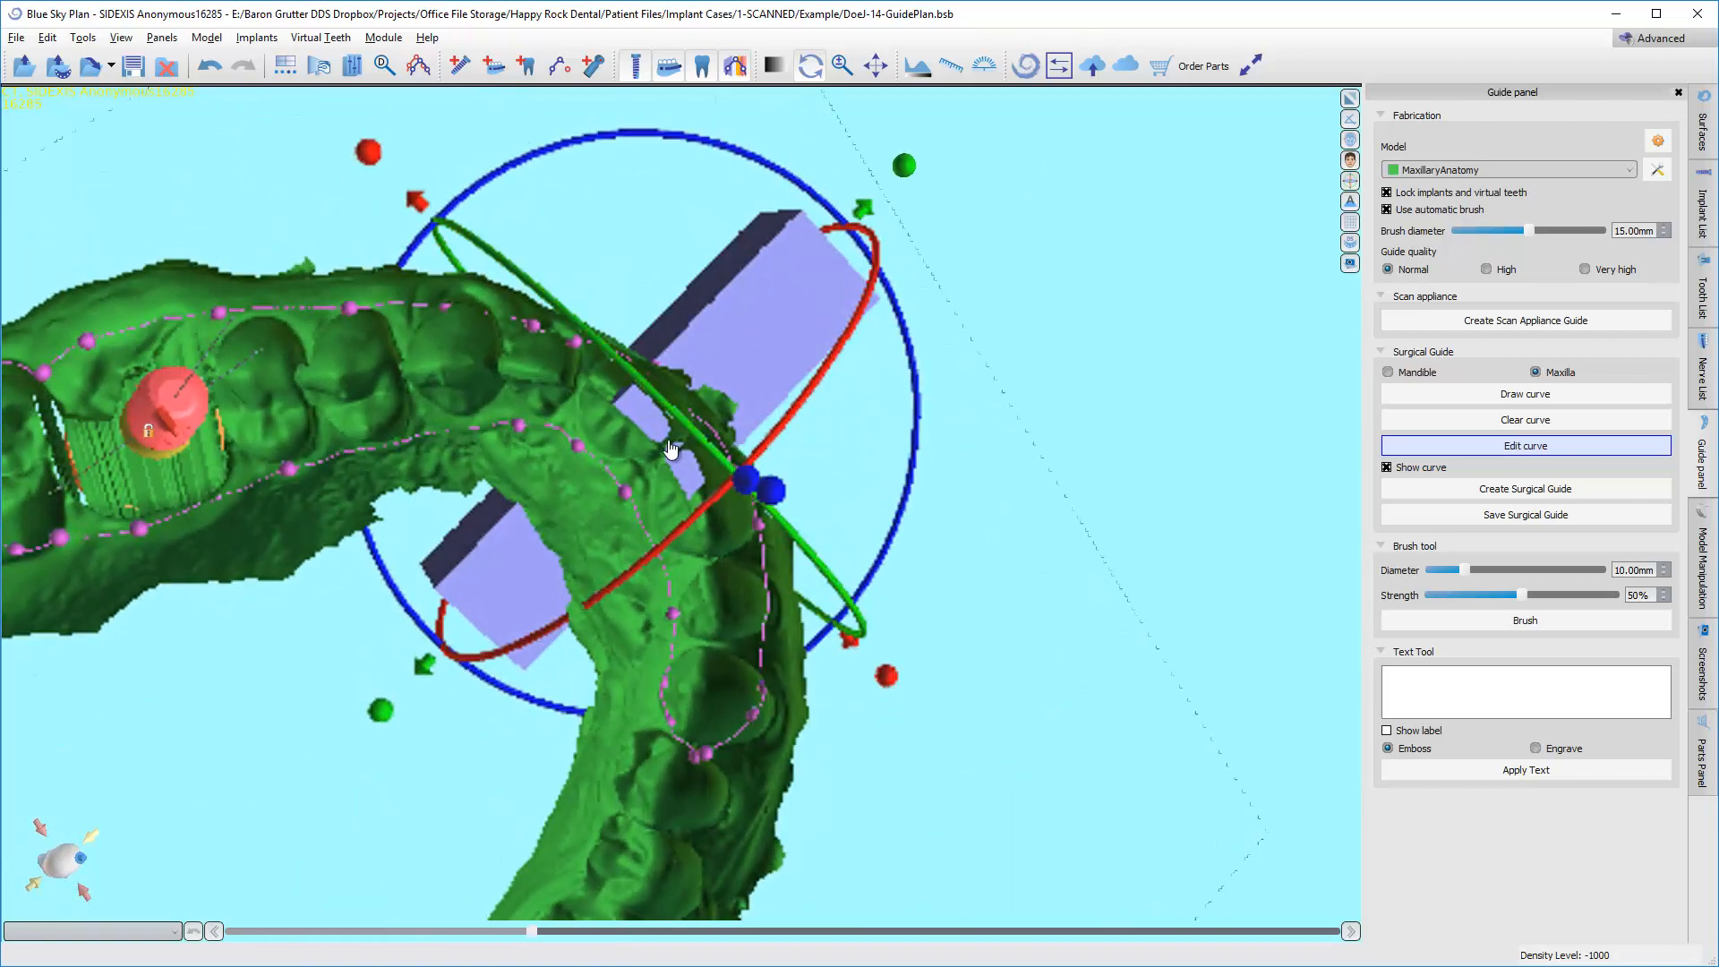
drag(207, 598, 462, 674)
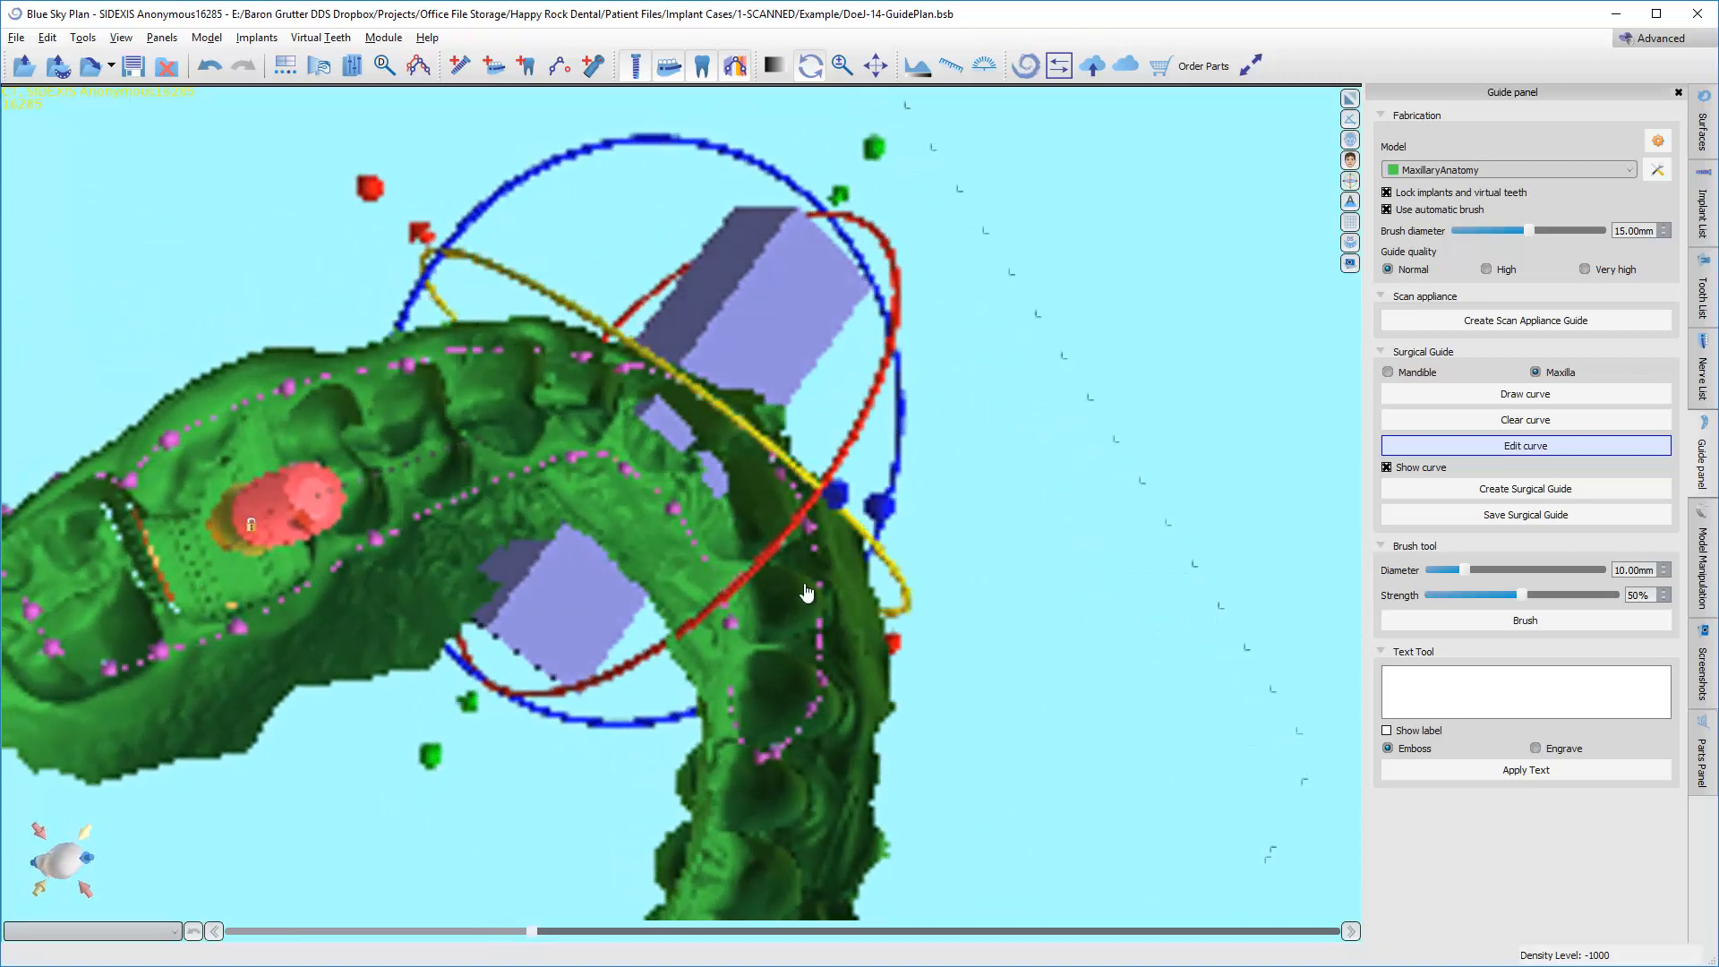
drag(836, 502, 847, 504)
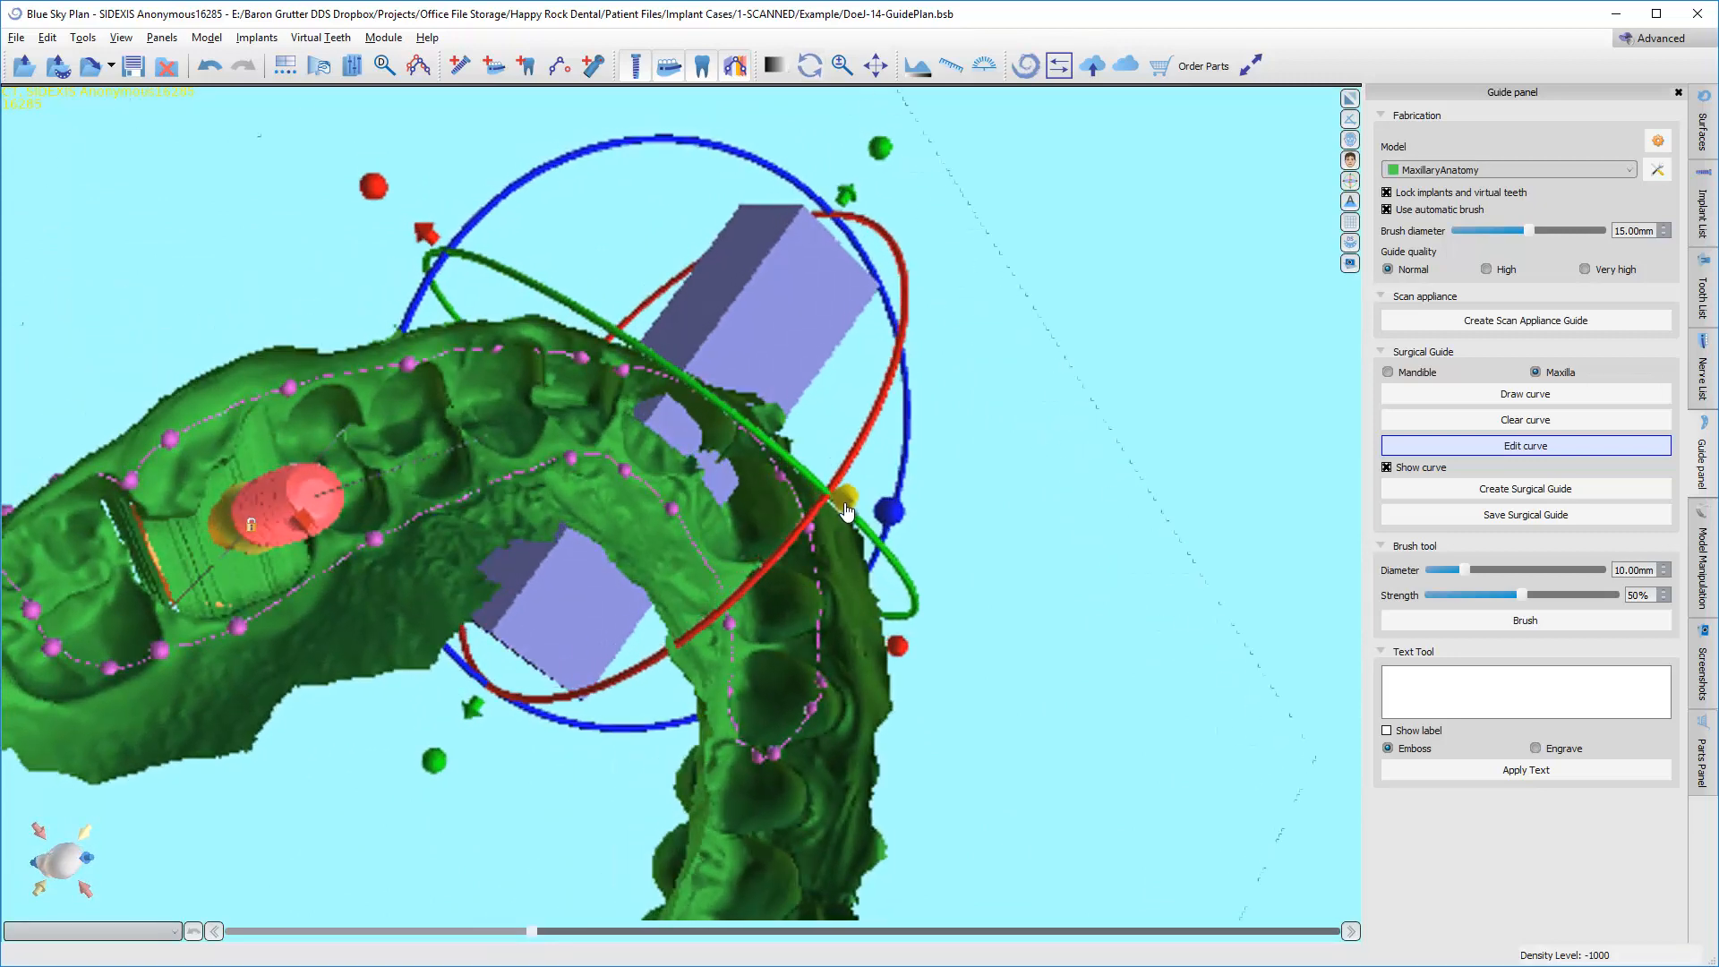
Rotate the guide window slightly to line up its tilt with the incisors.
drag(1143, 441, 407, 504)
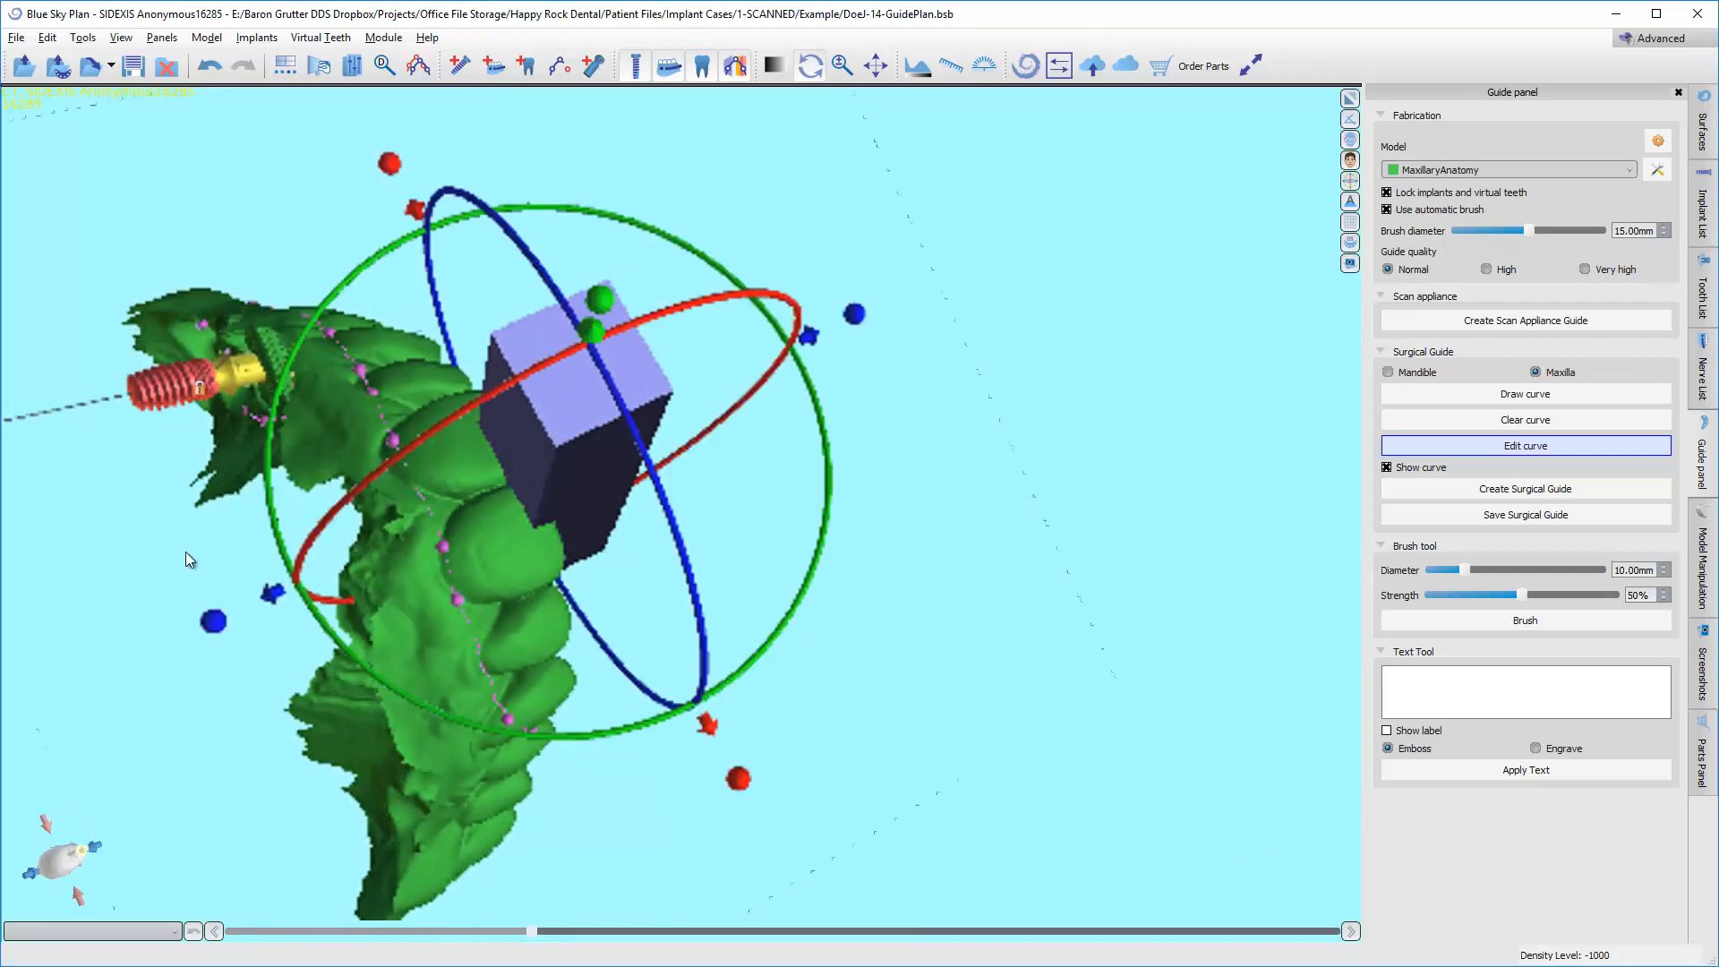
drag(481, 490, 576, 342)
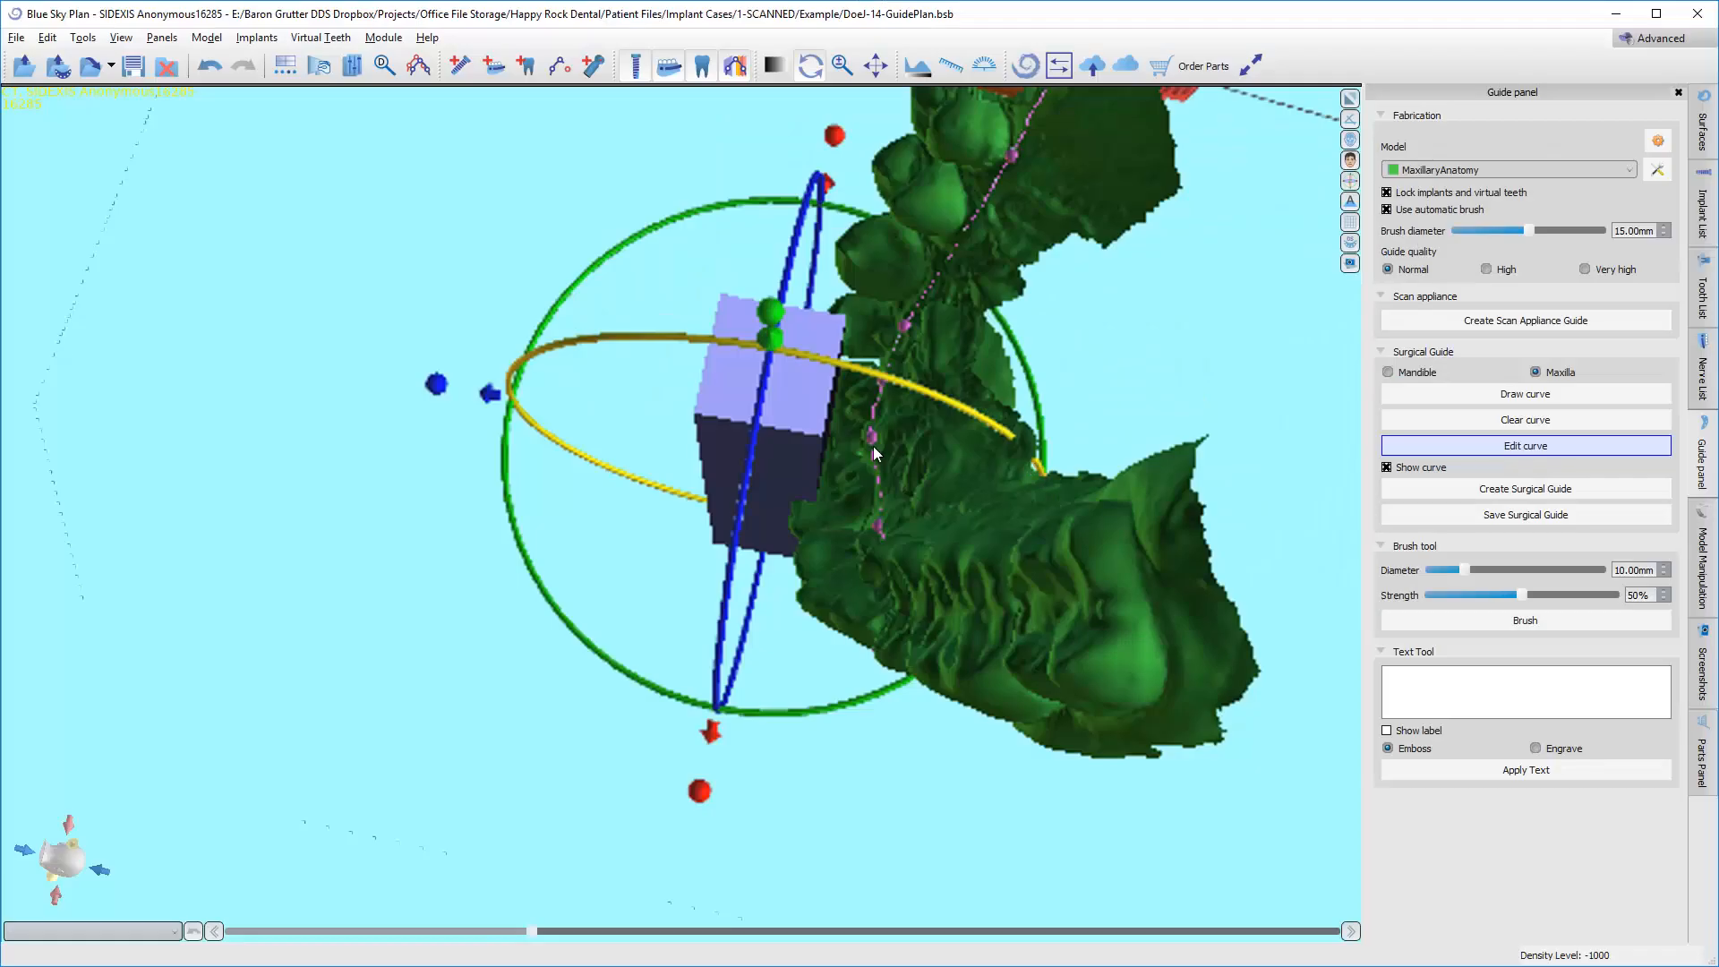
drag(898, 389, 883, 387)
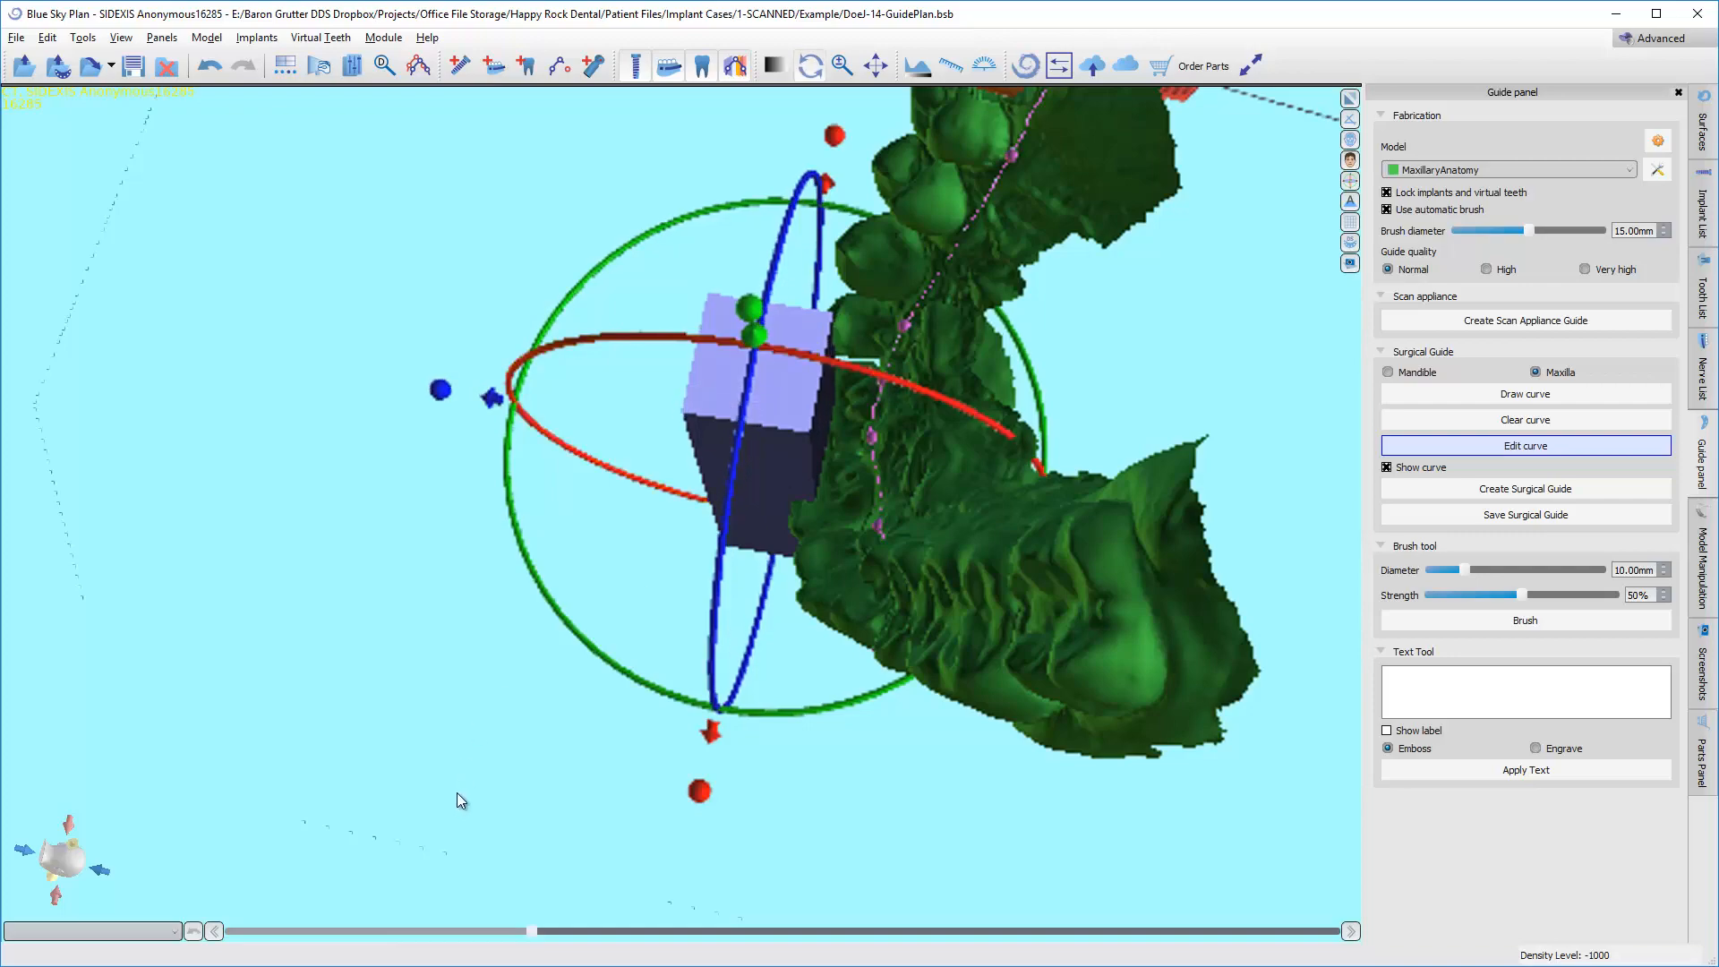
drag(457, 793, 810, 578)
drag(738, 256, 841, 593)
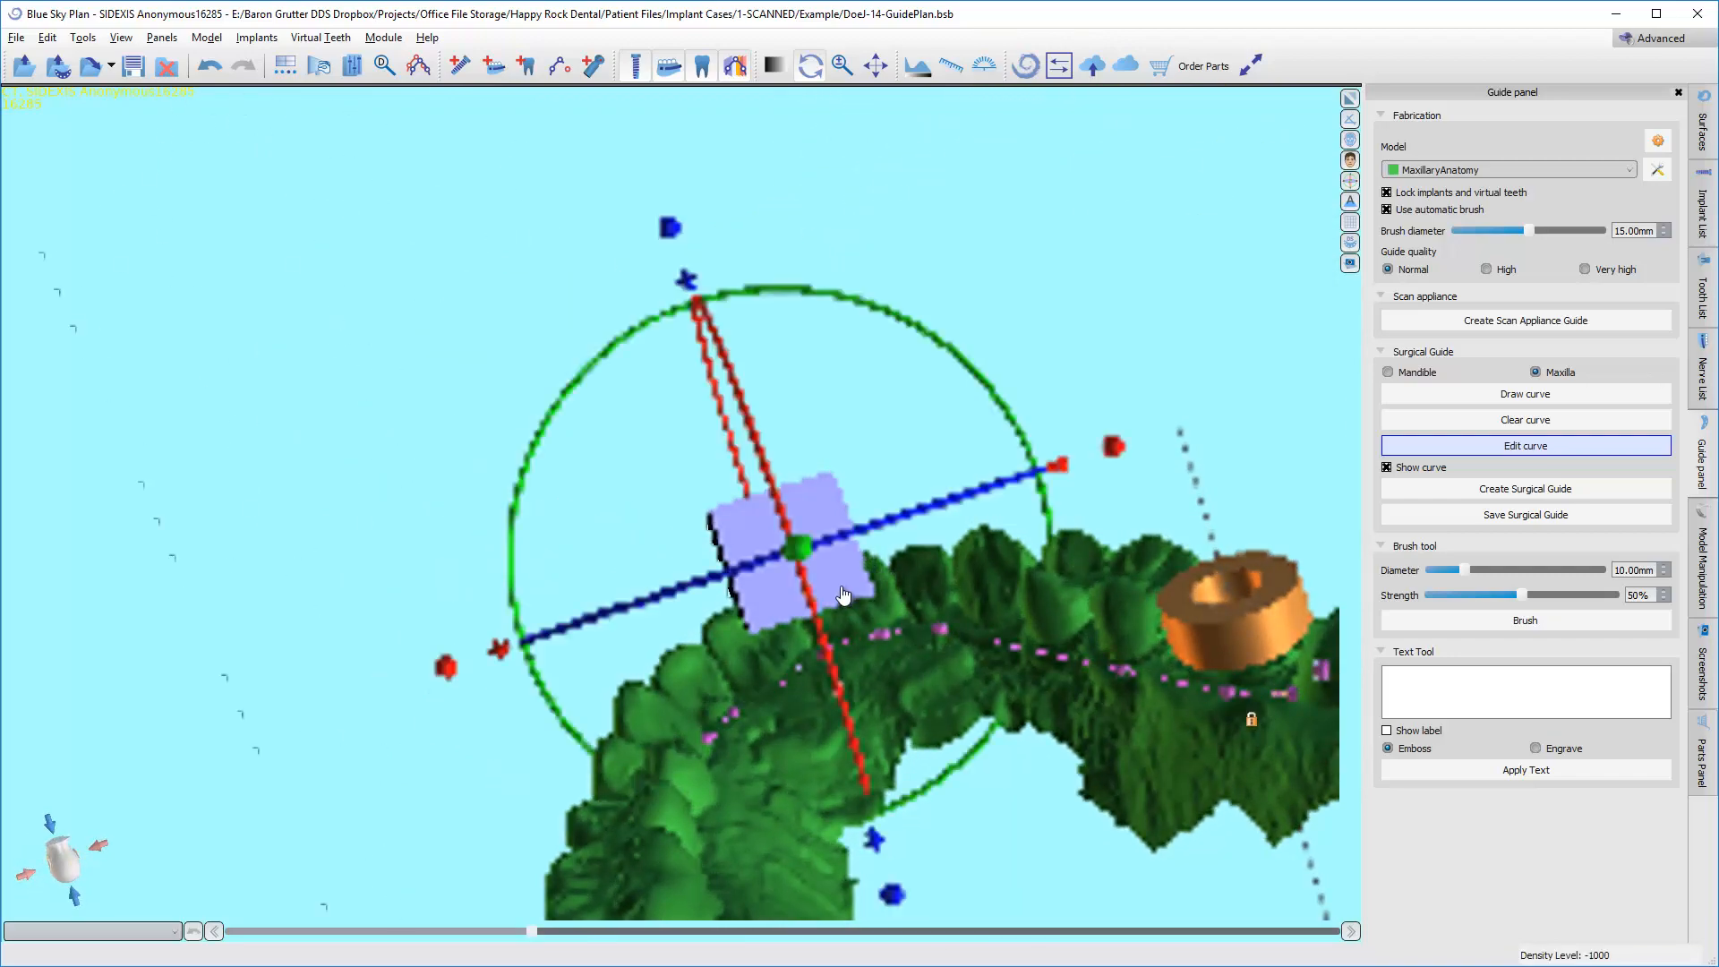
Create the surgical guide from the finished curve and windows as "Guide with Windows".
click(1455, 490)
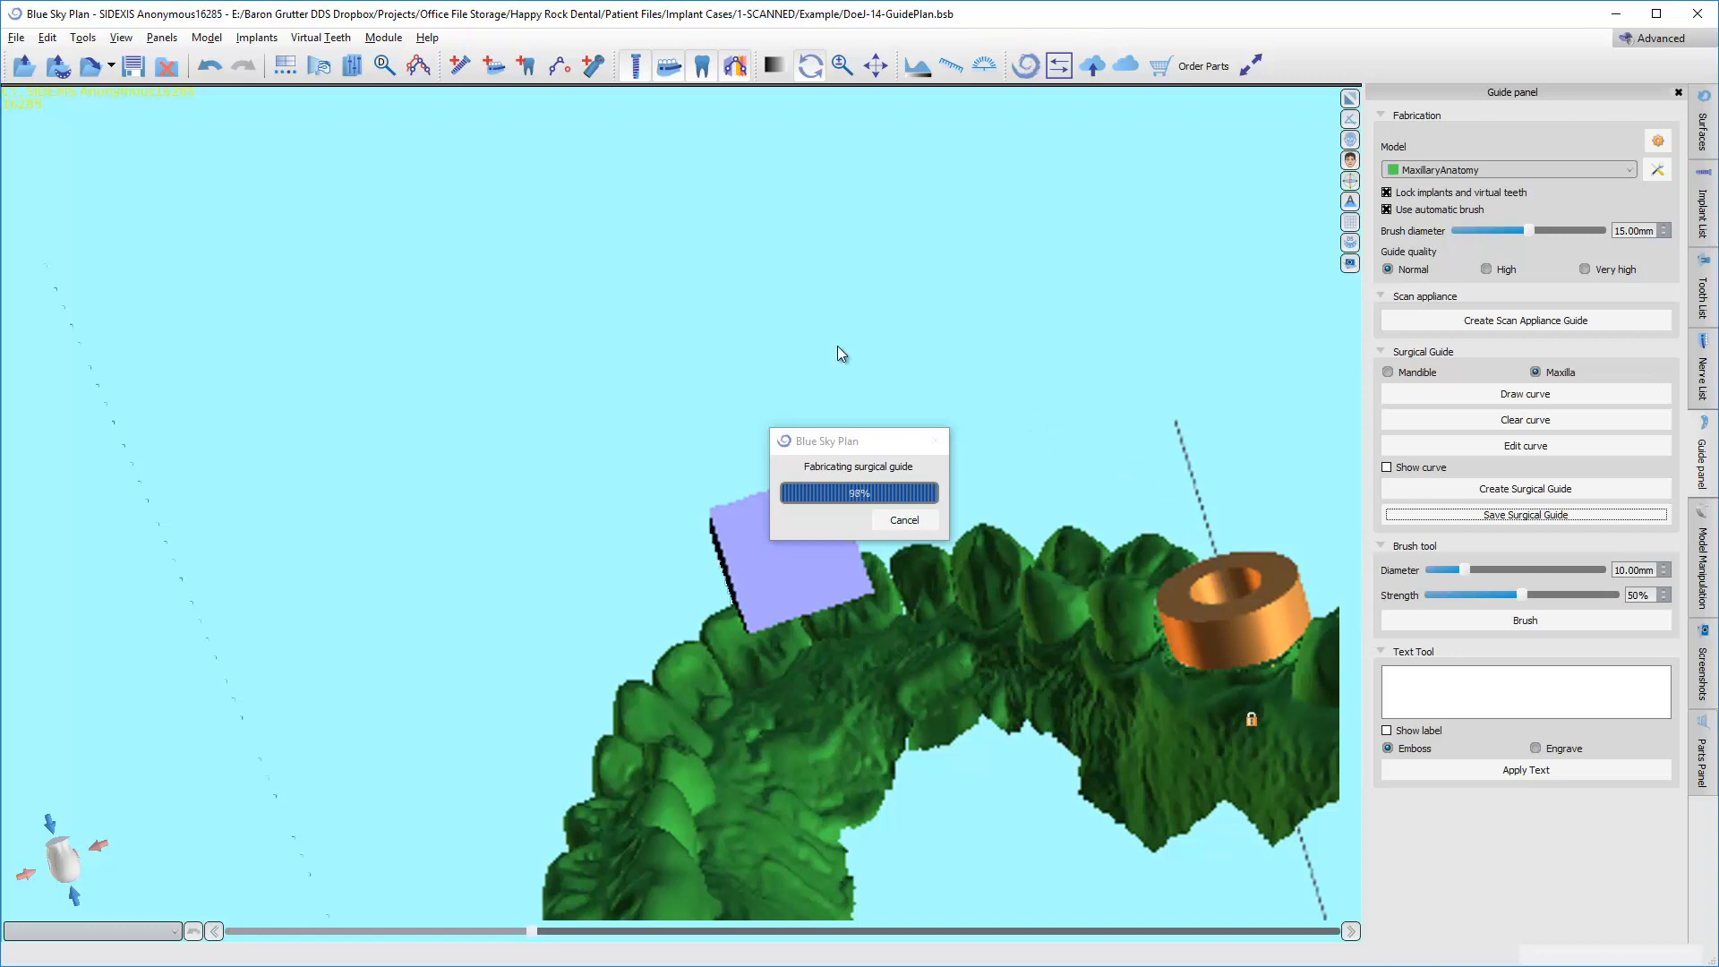
drag(723, 362, 886, 459)
scroll(922, 626, up, 4)
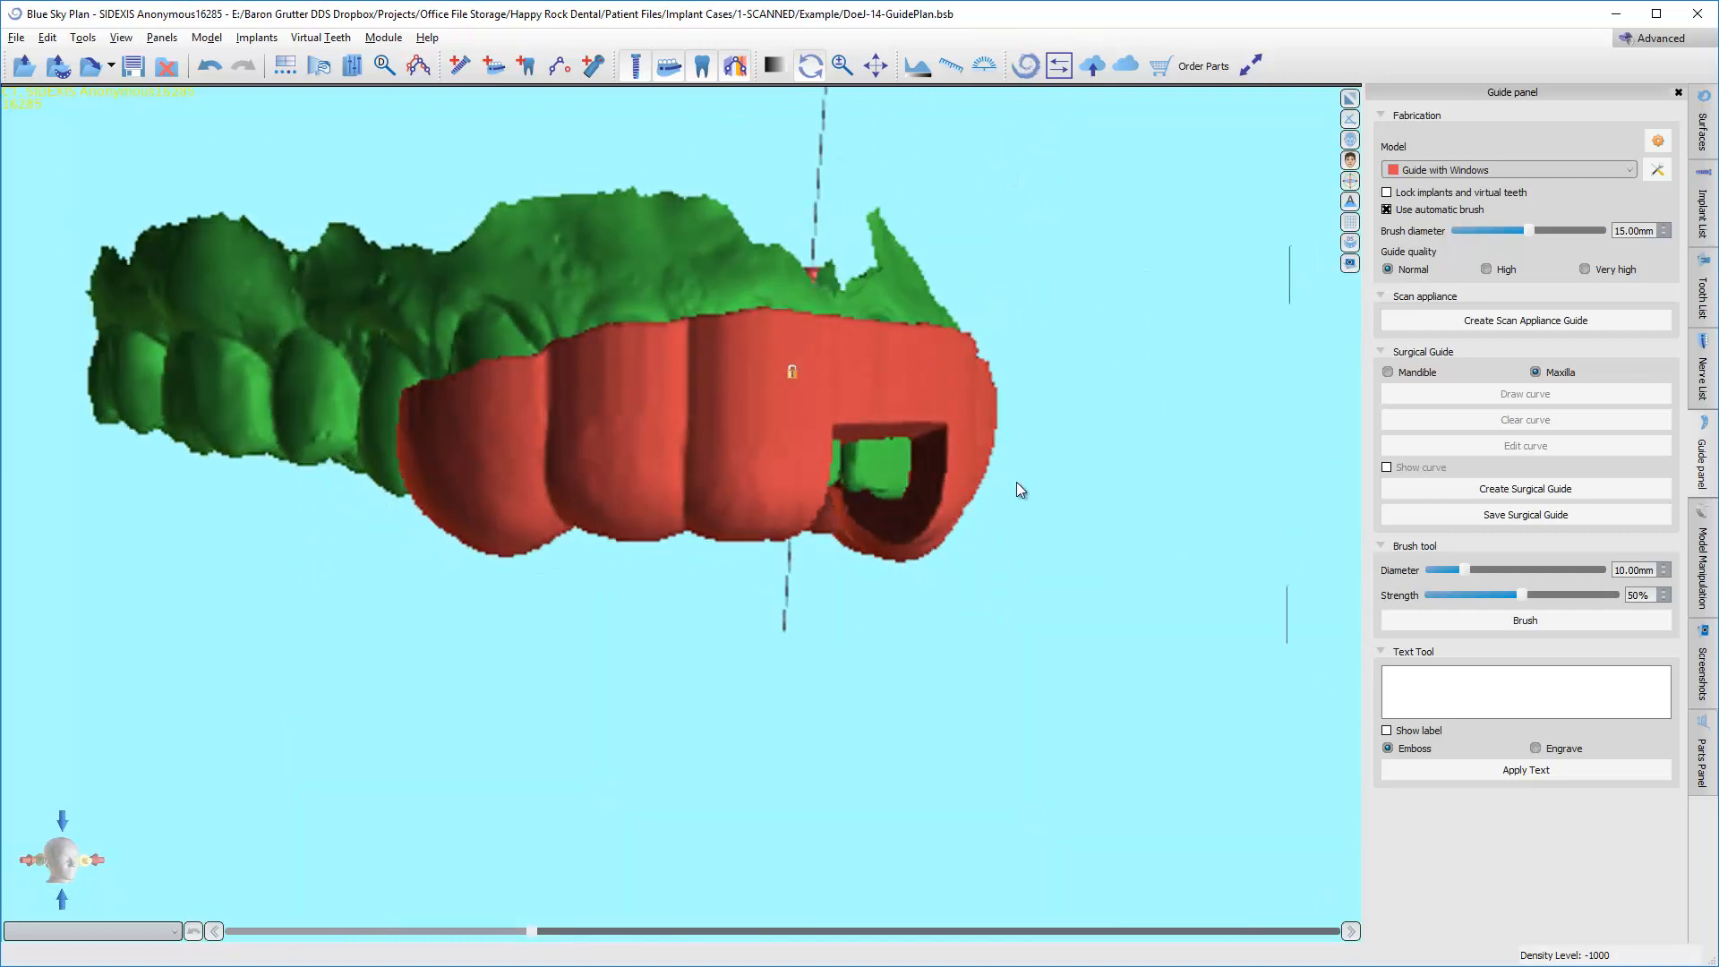
Enter 4.3x8 as the label text and place it over the facial surface of the guide.
drag(1017, 484, 980, 548)
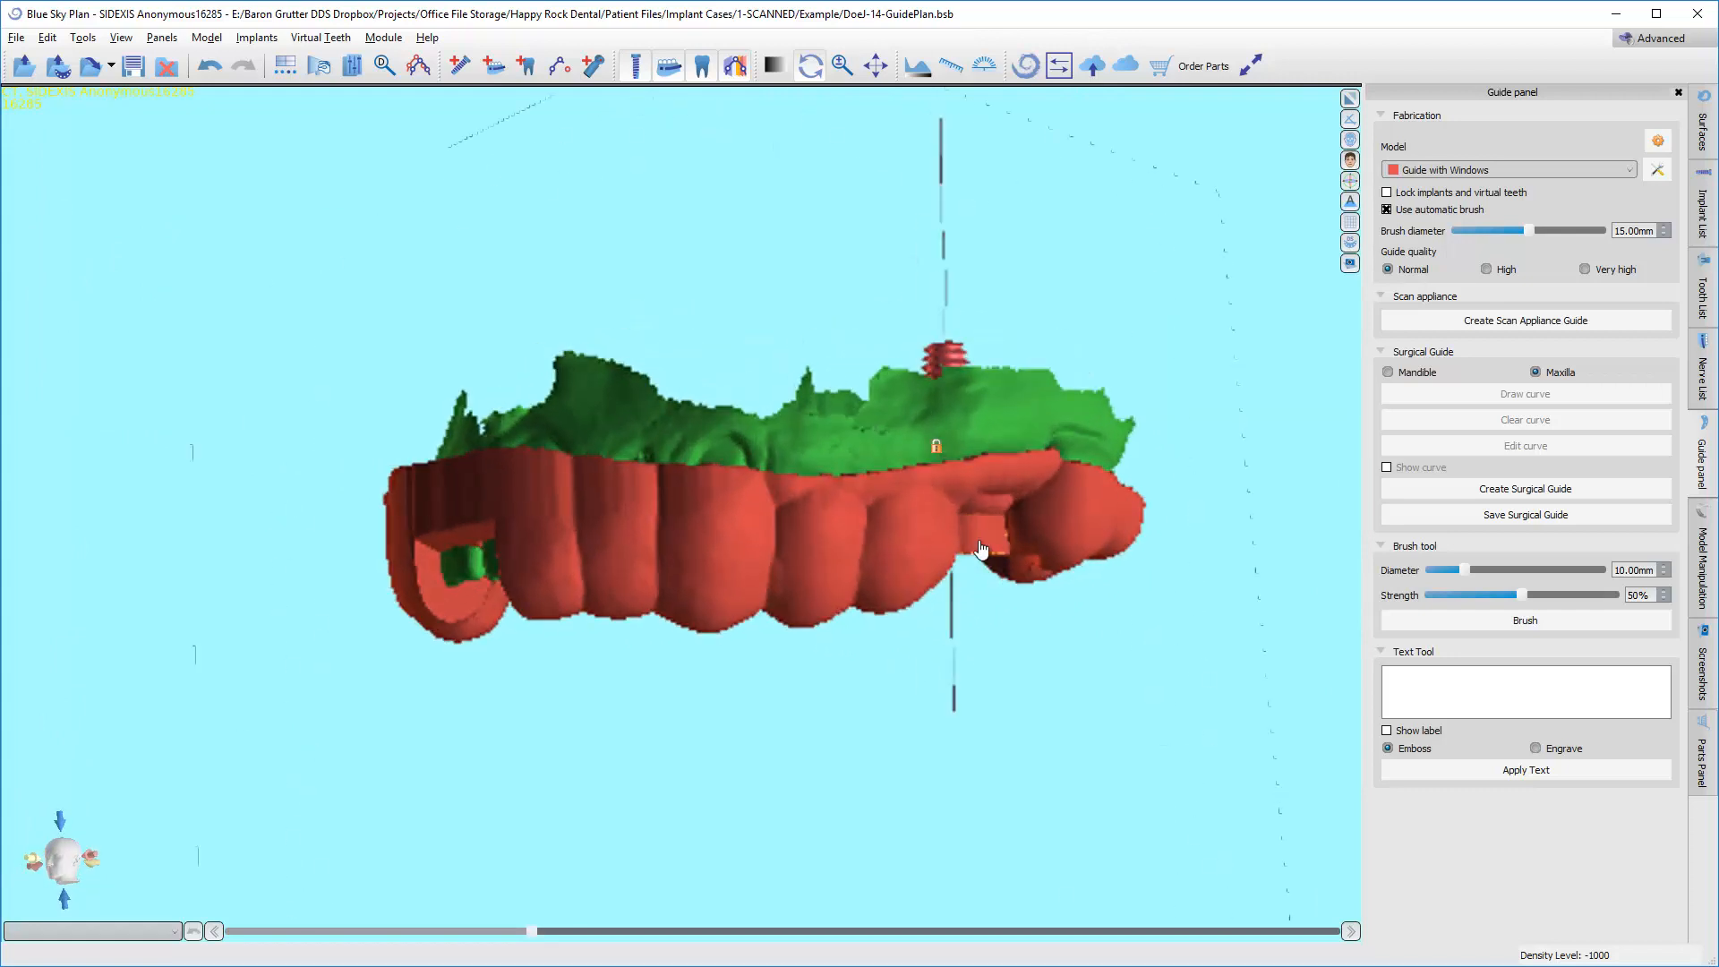
click(1430, 685)
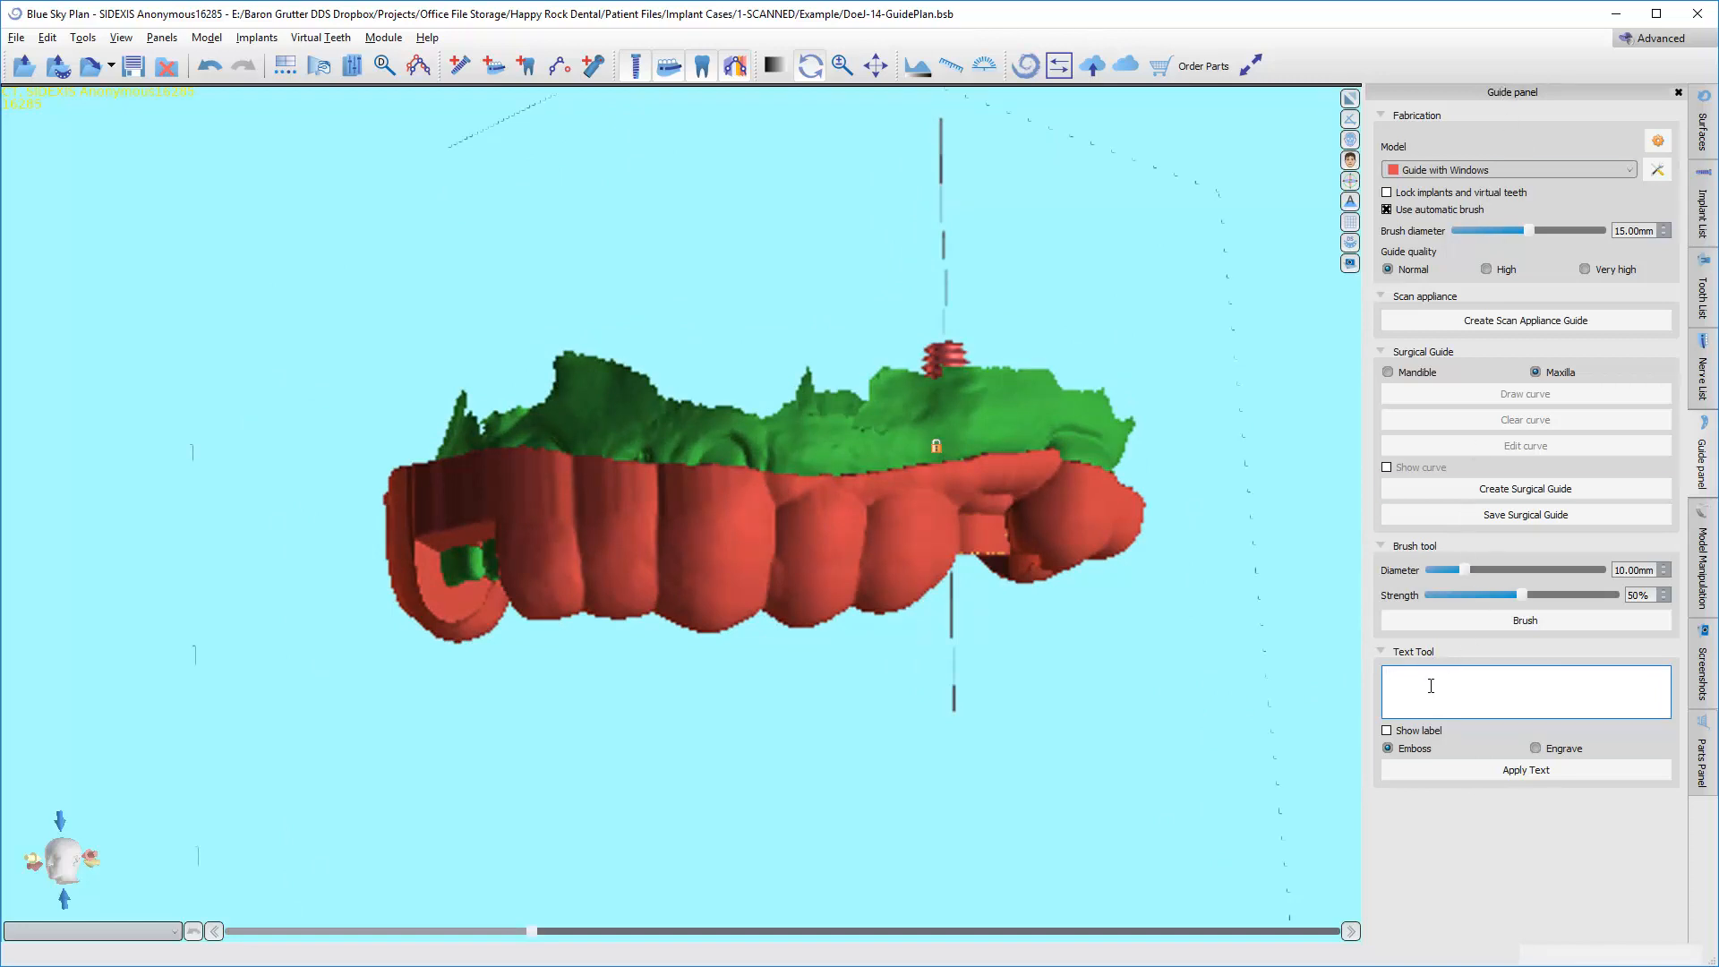
text(4.3x8)
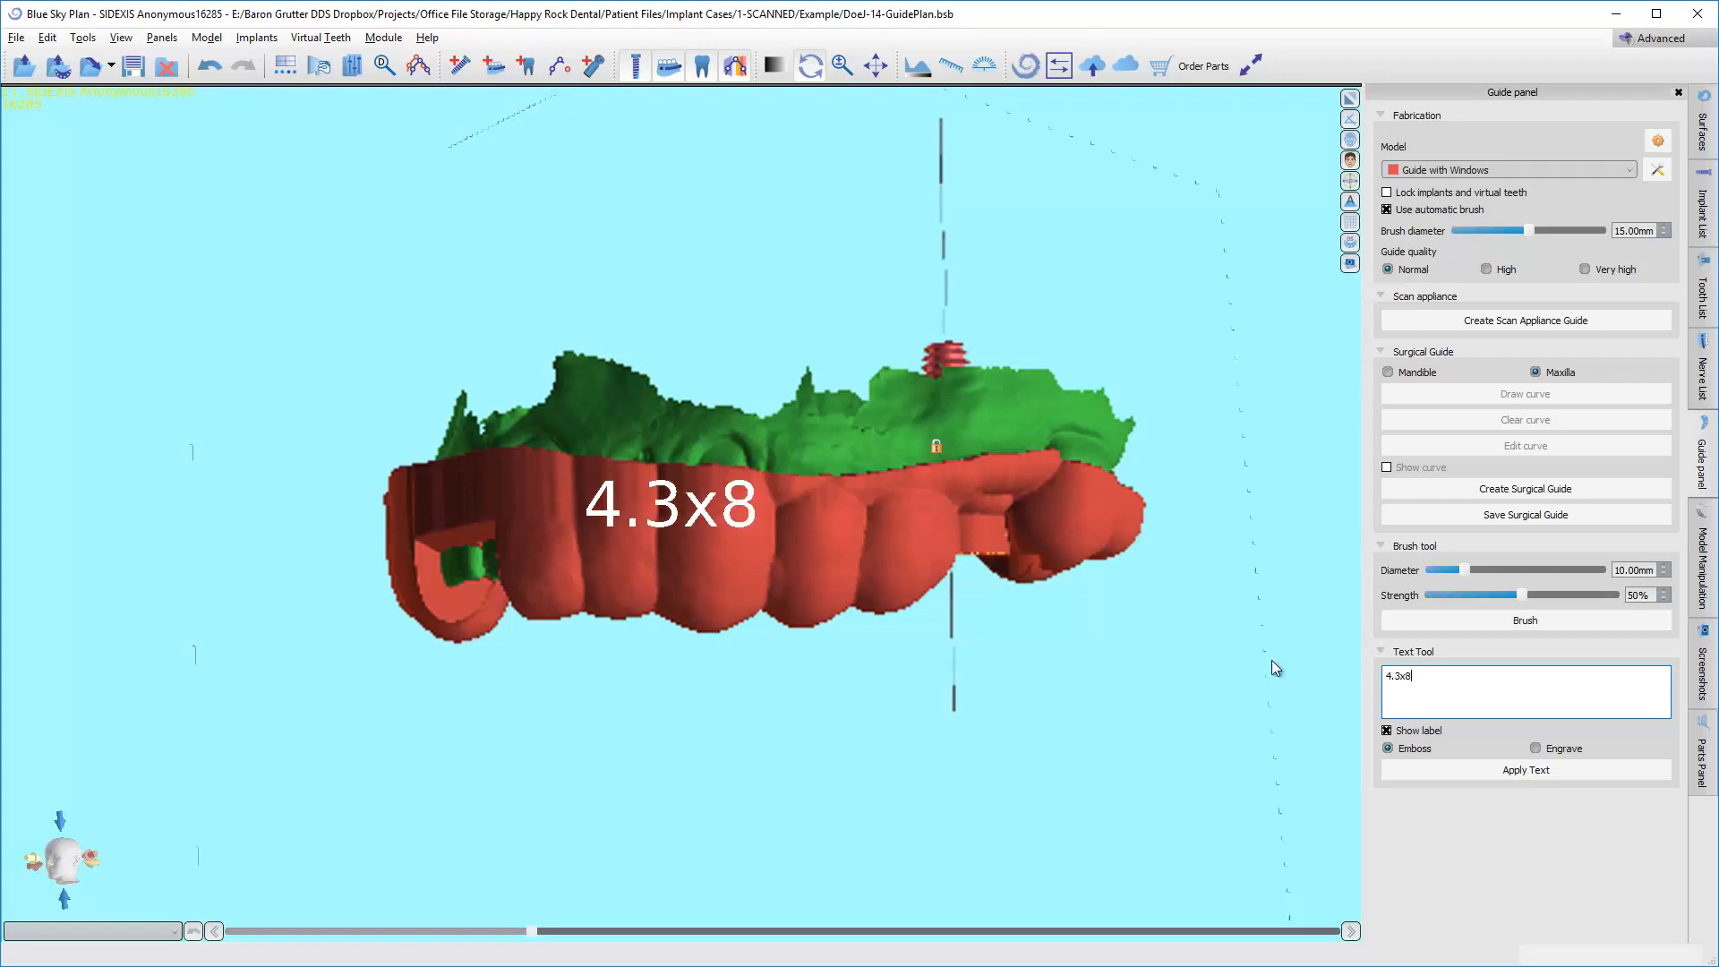
drag(1272, 668, 1153, 624)
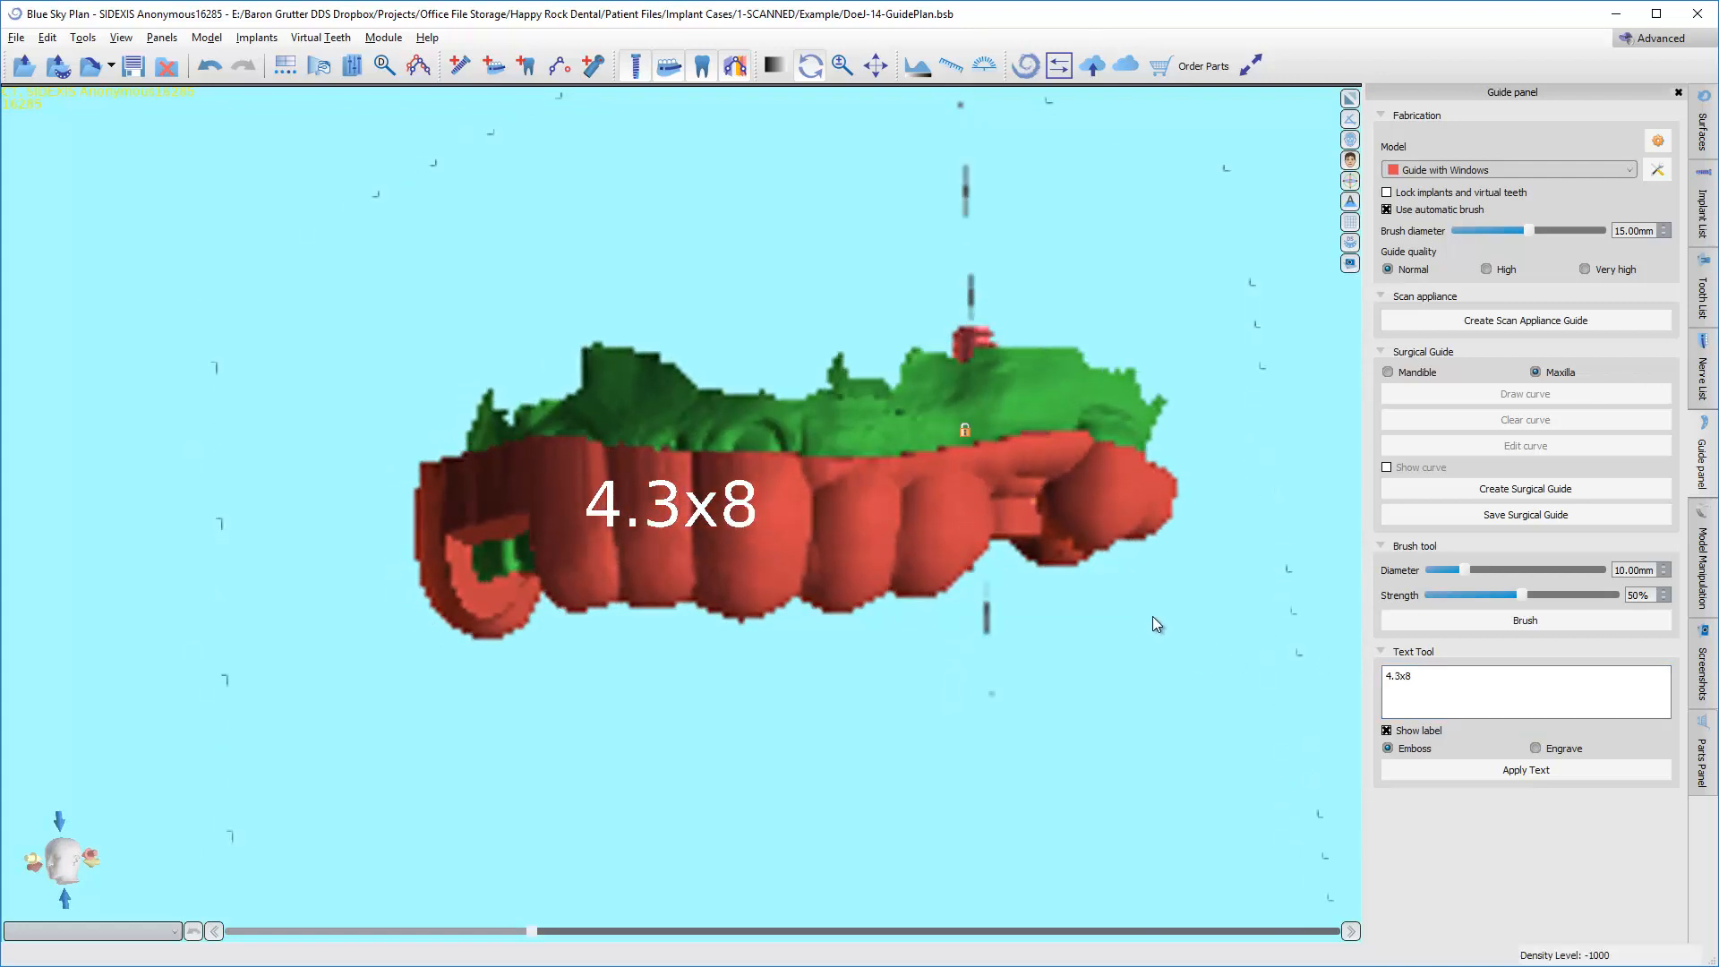
Try embossing the 4.3x8 label on the facial surface of the guide.
click(1475, 772)
click(878, 547)
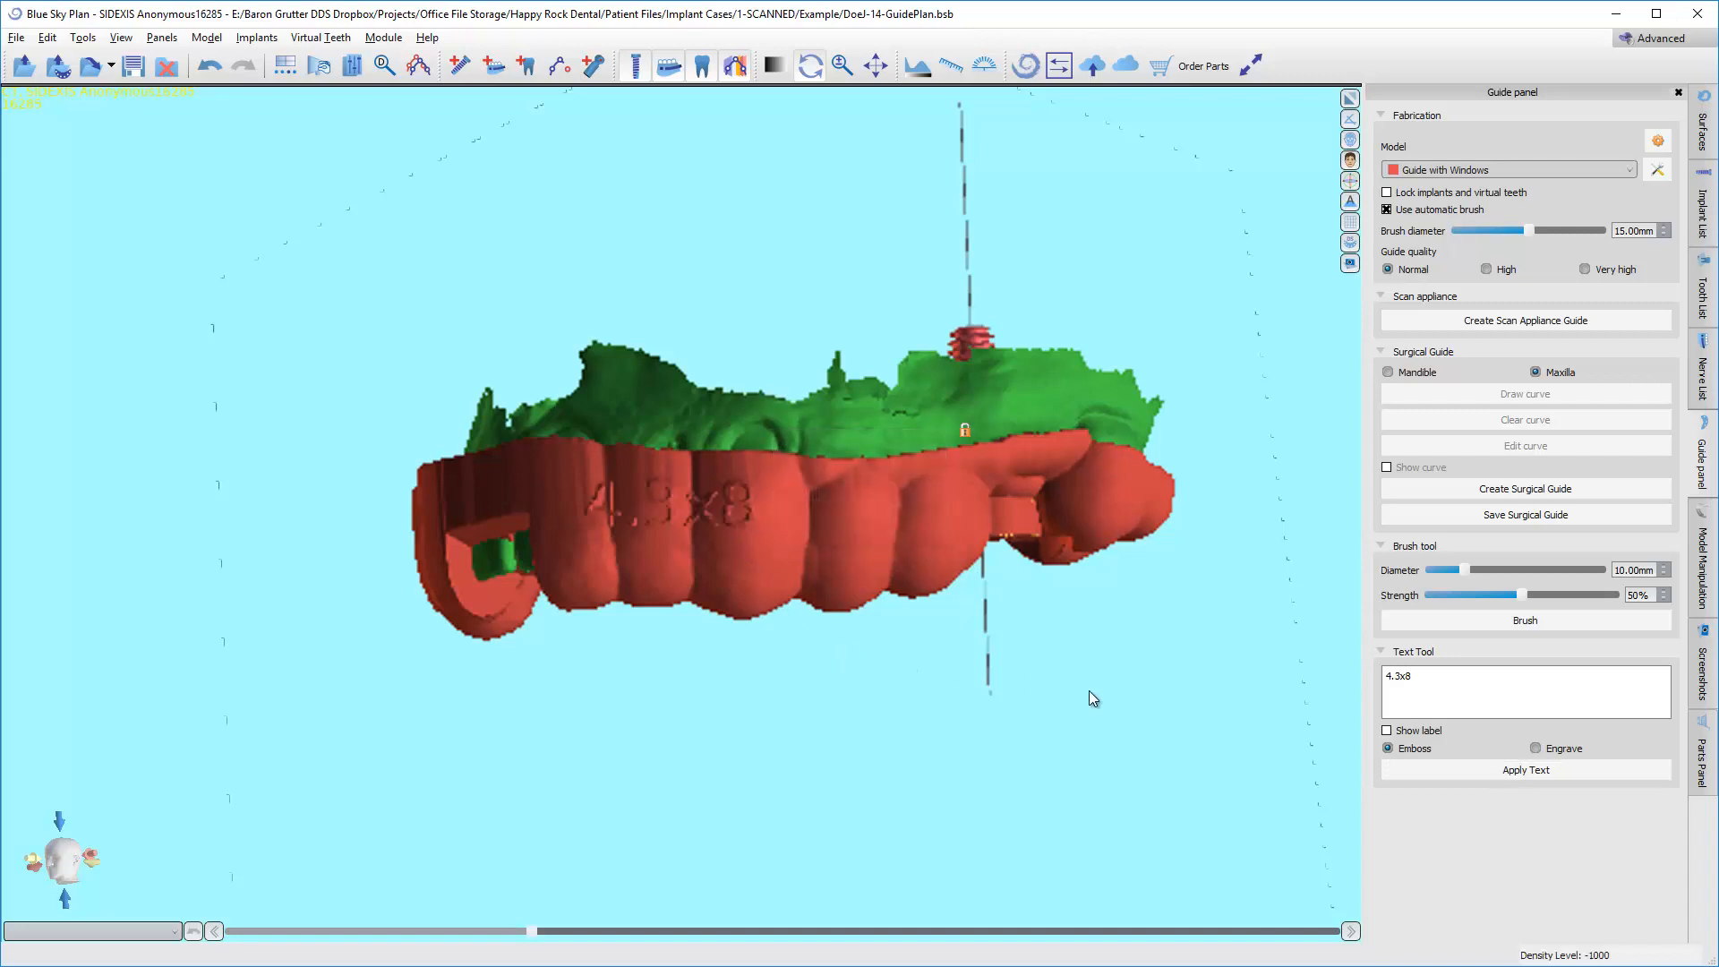
drag(826, 652, 599, 705)
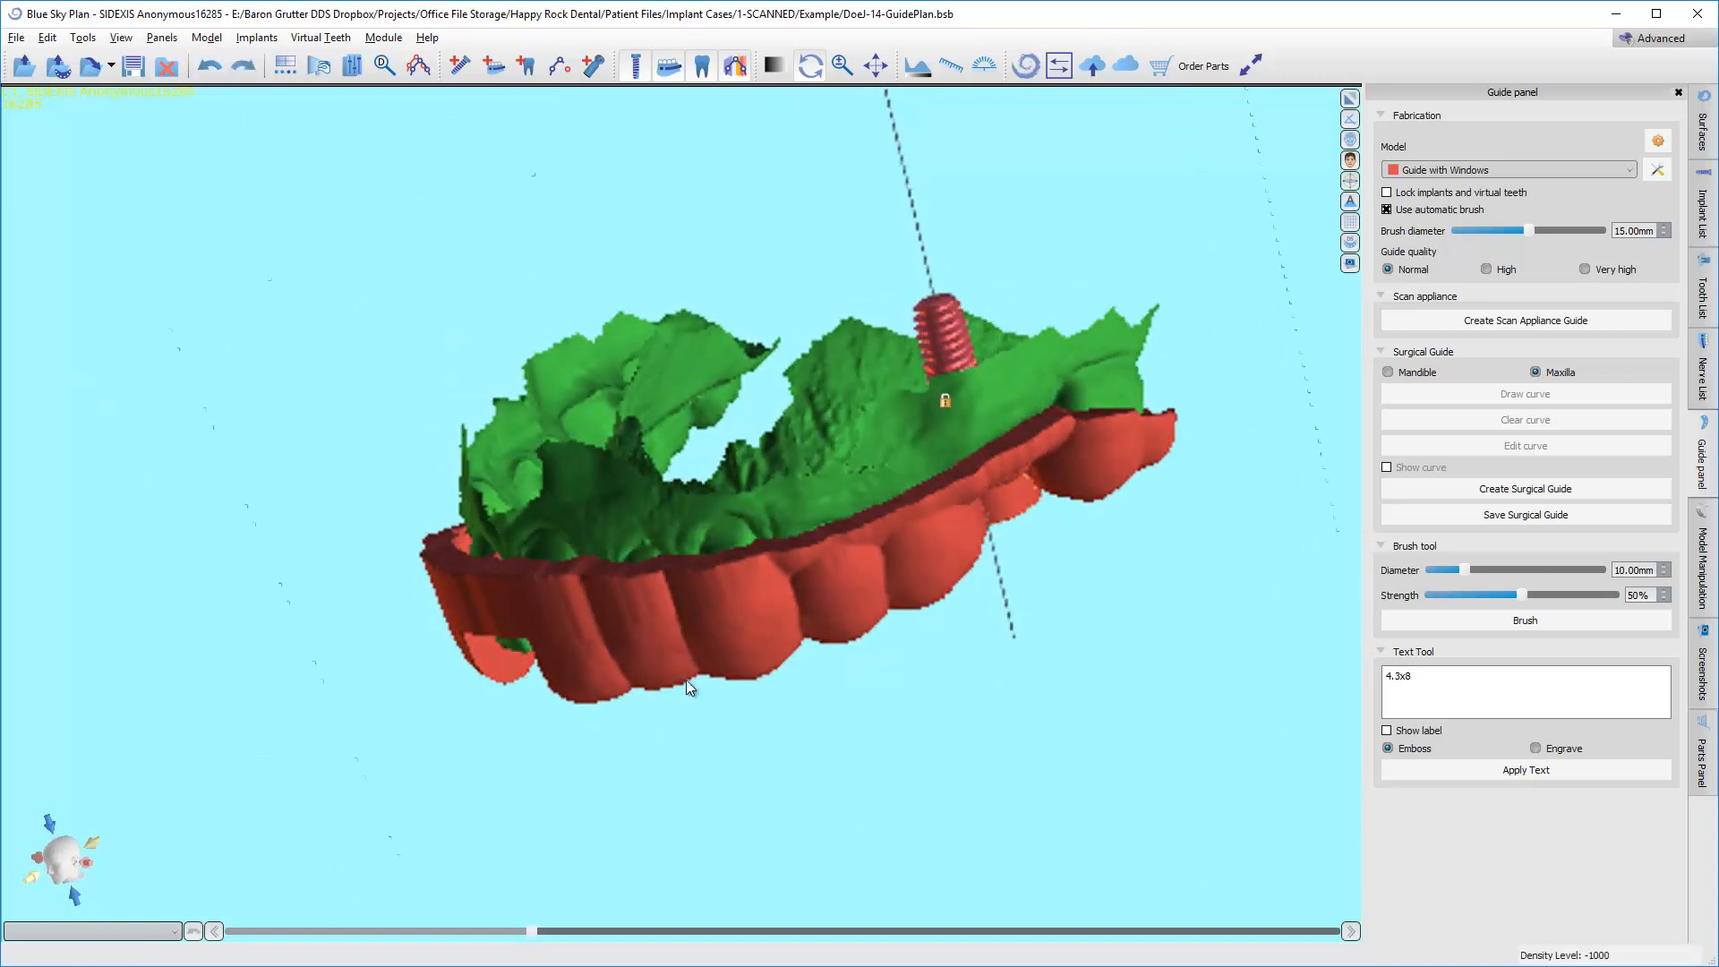
Engrave the 4.3x8 label on the facial surface of the guide, accepting the hollow-model notice.
drag(686, 680, 851, 416)
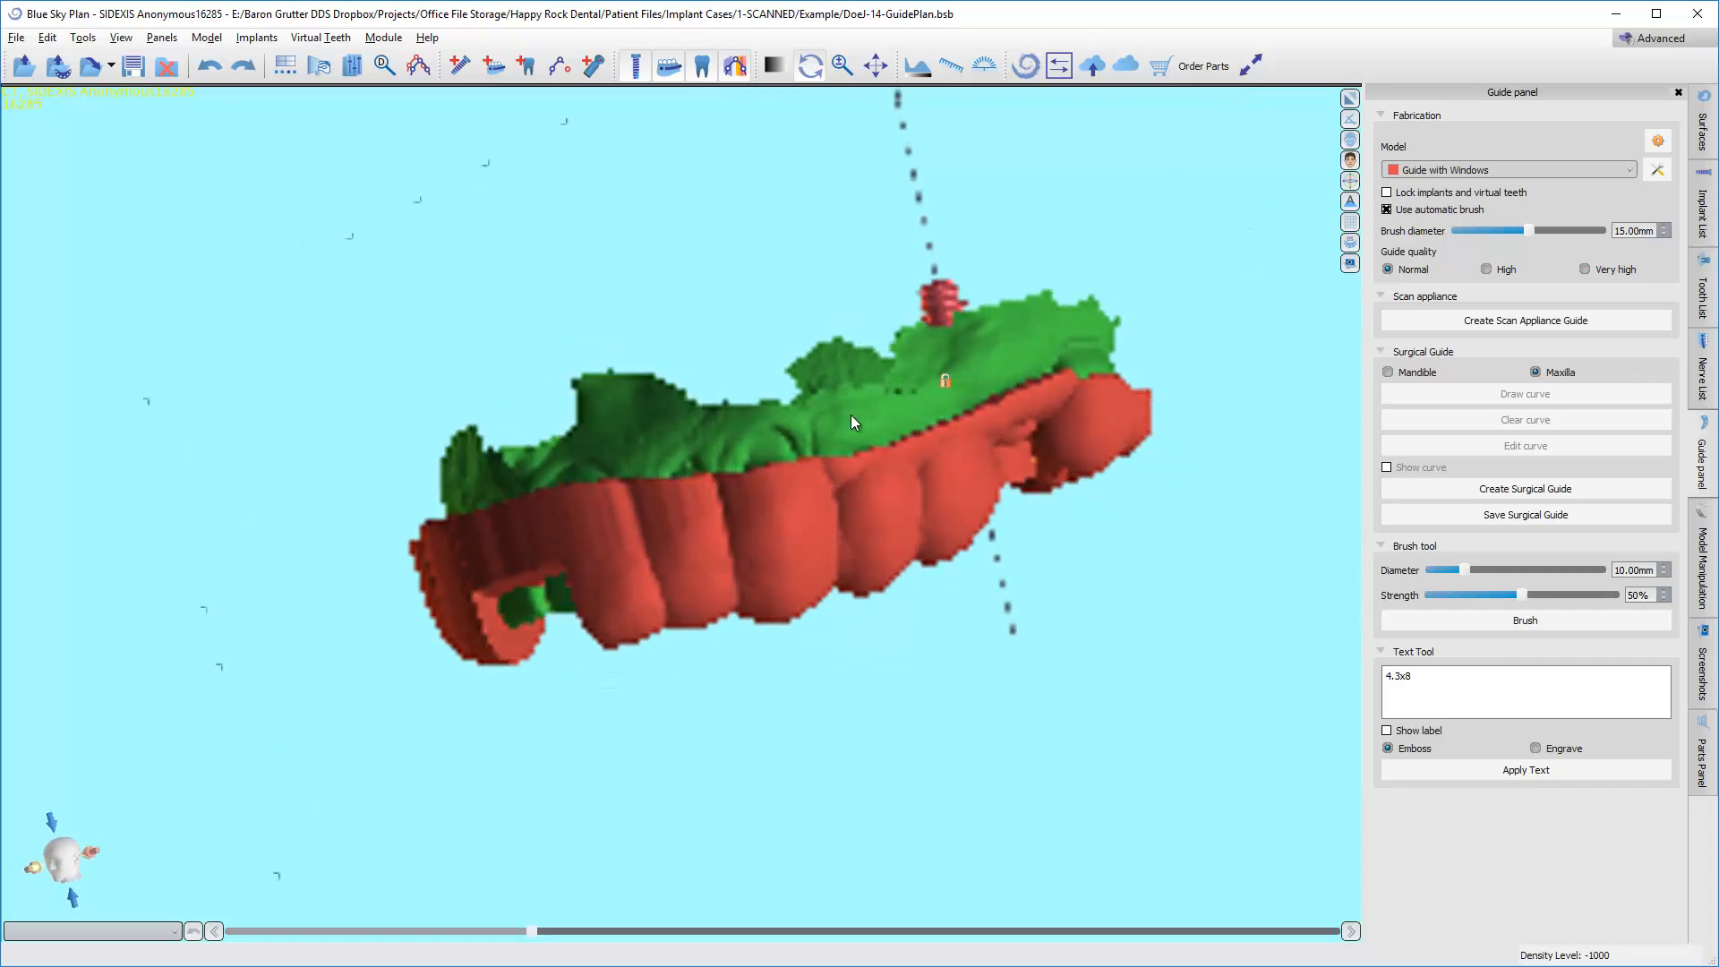
click(1386, 730)
click(1535, 748)
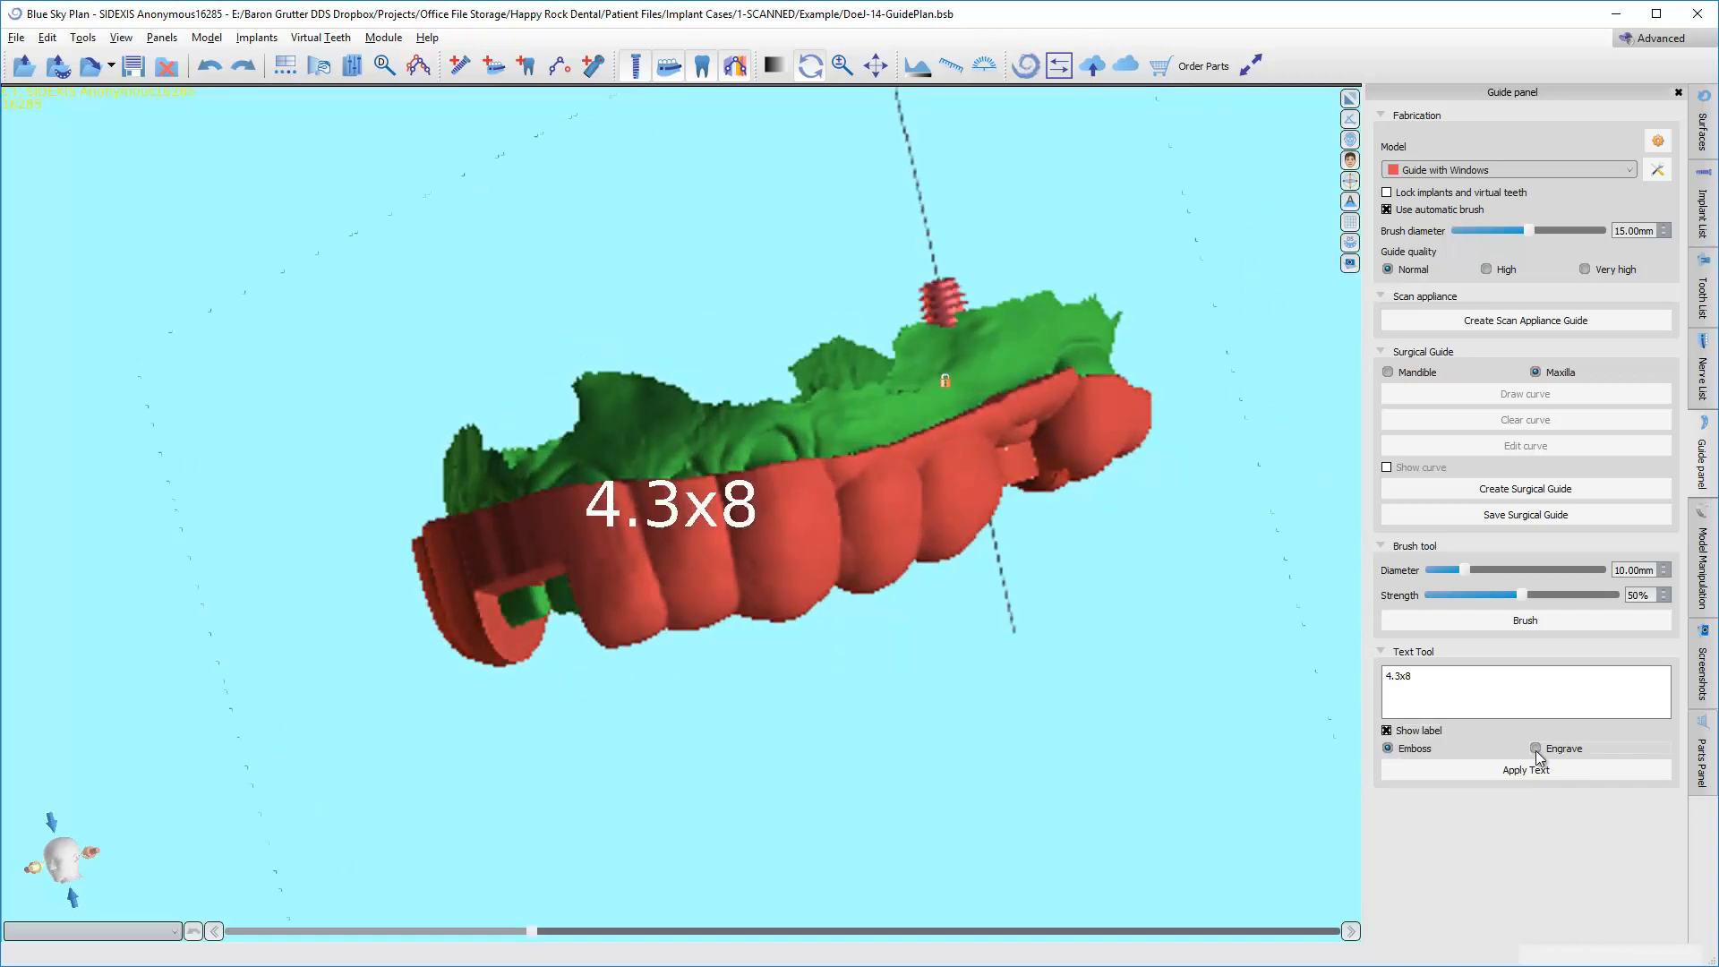
click(1526, 770)
drag(410, 703, 882, 567)
drag(814, 675, 821, 652)
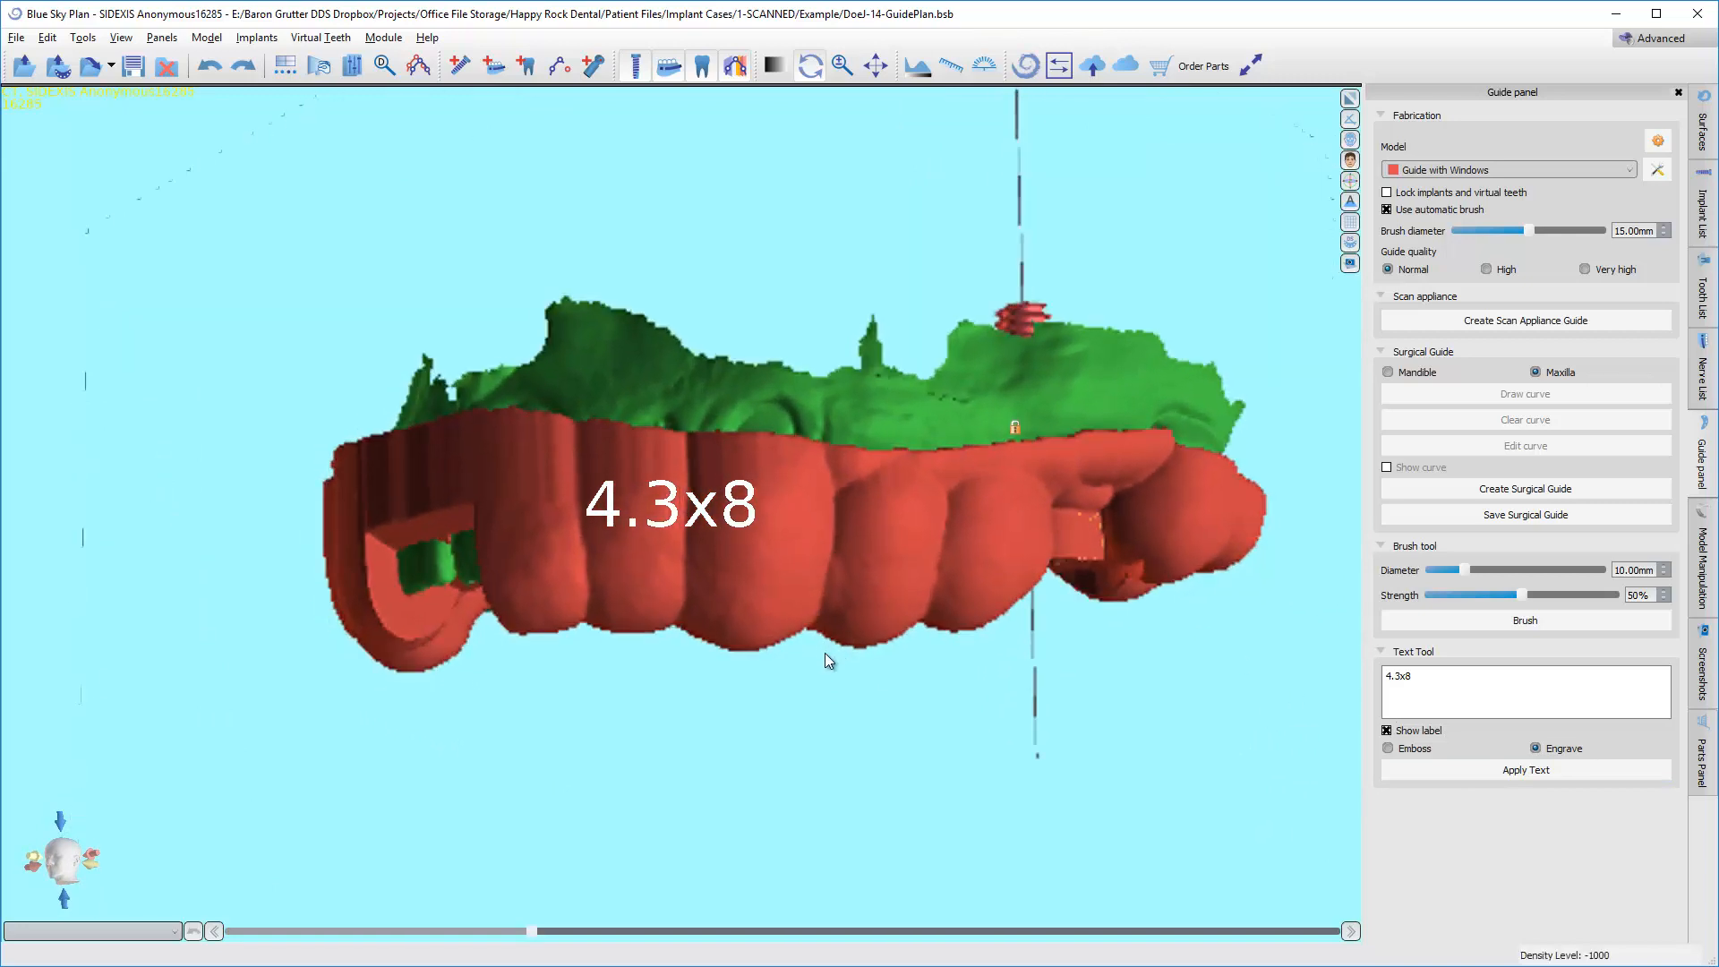
click(1490, 772)
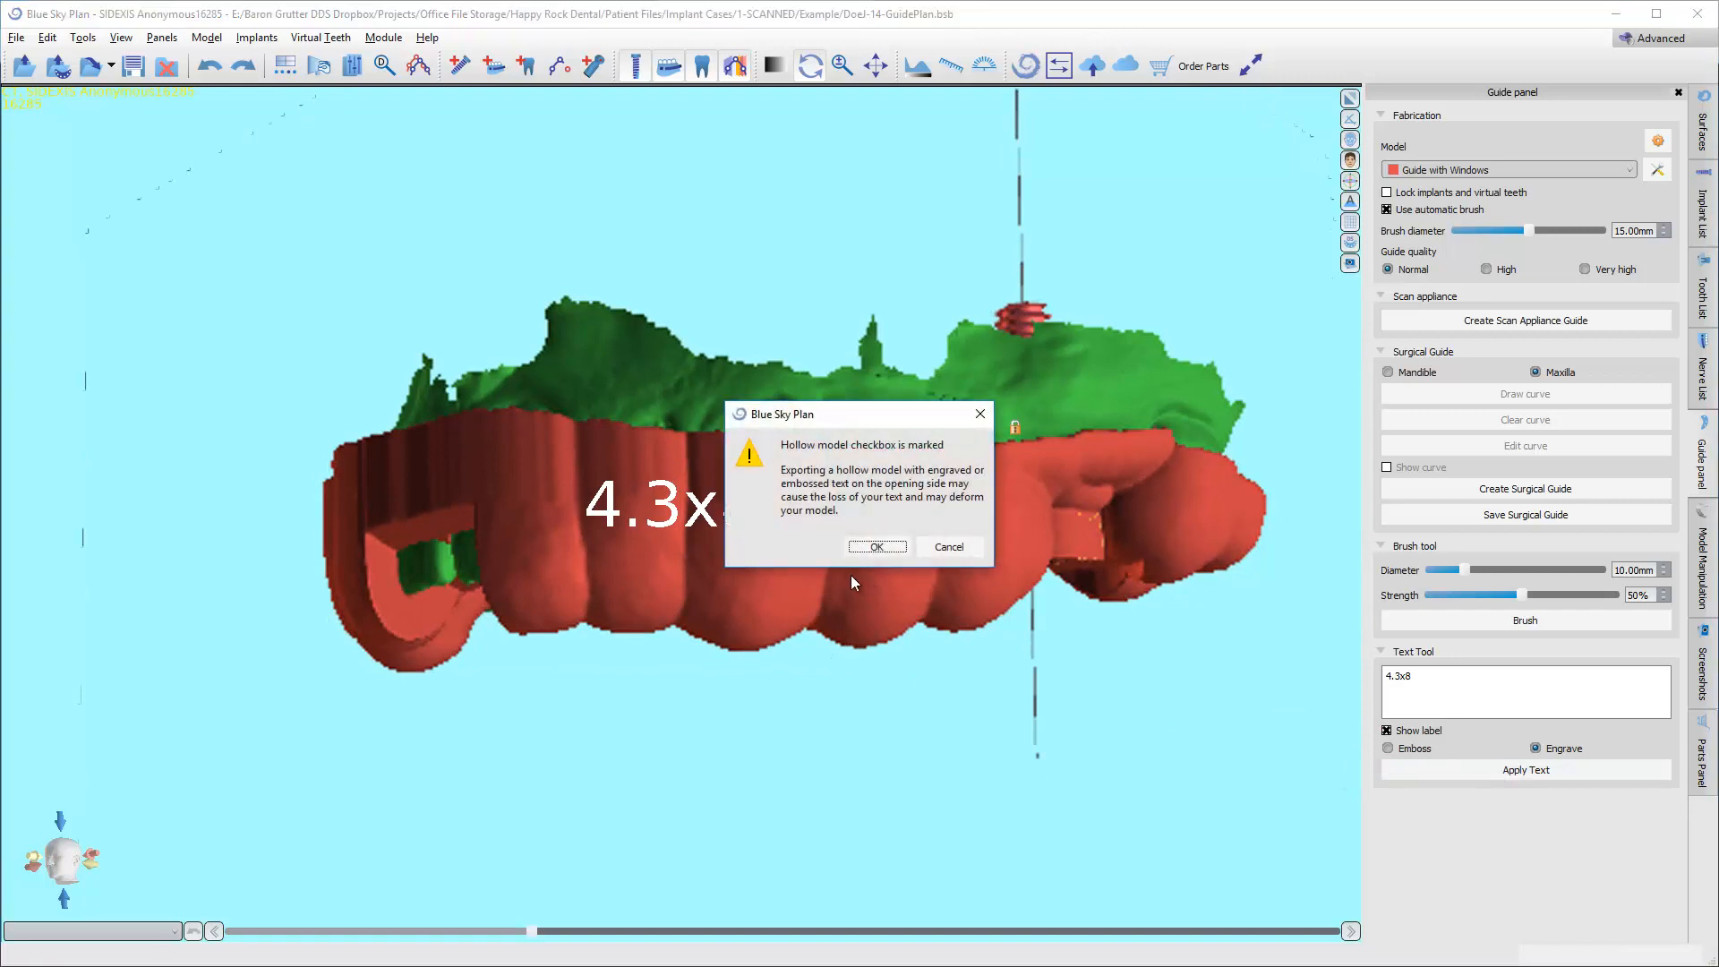
click(878, 548)
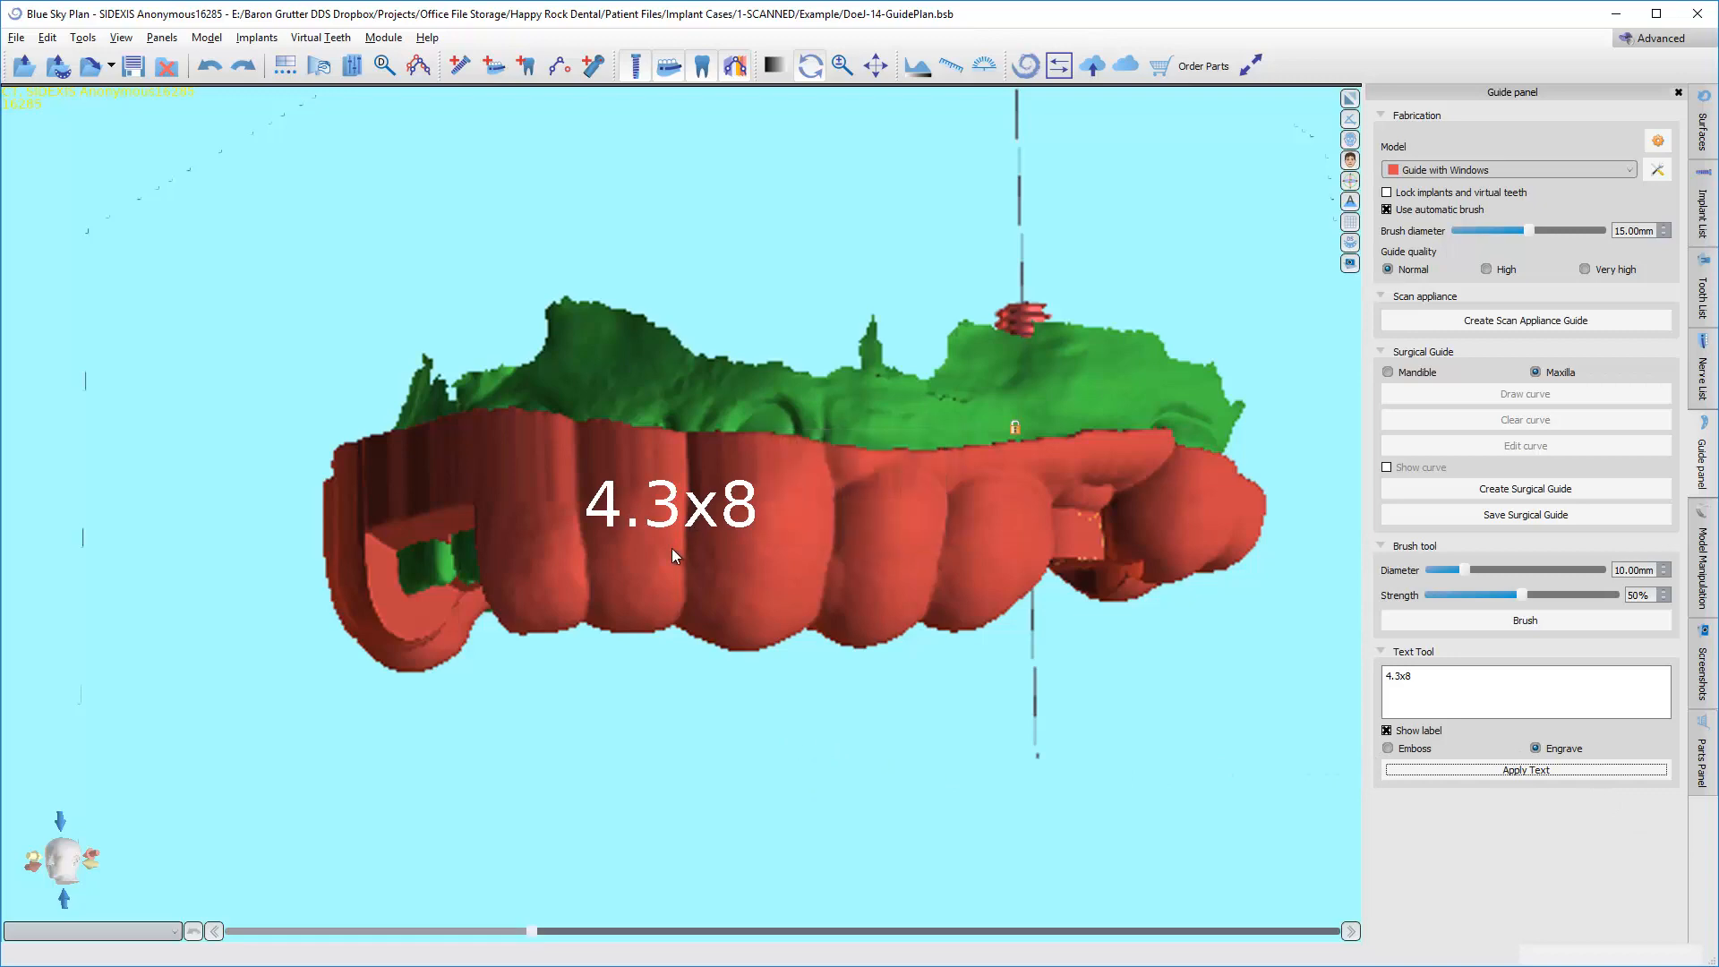
Engrave the patient's name on the guide's facial surface between the 4.3x8 label and the implant site.
scroll(671, 548, up, 4)
drag(663, 586, 652, 453)
scroll(713, 532, down, 3)
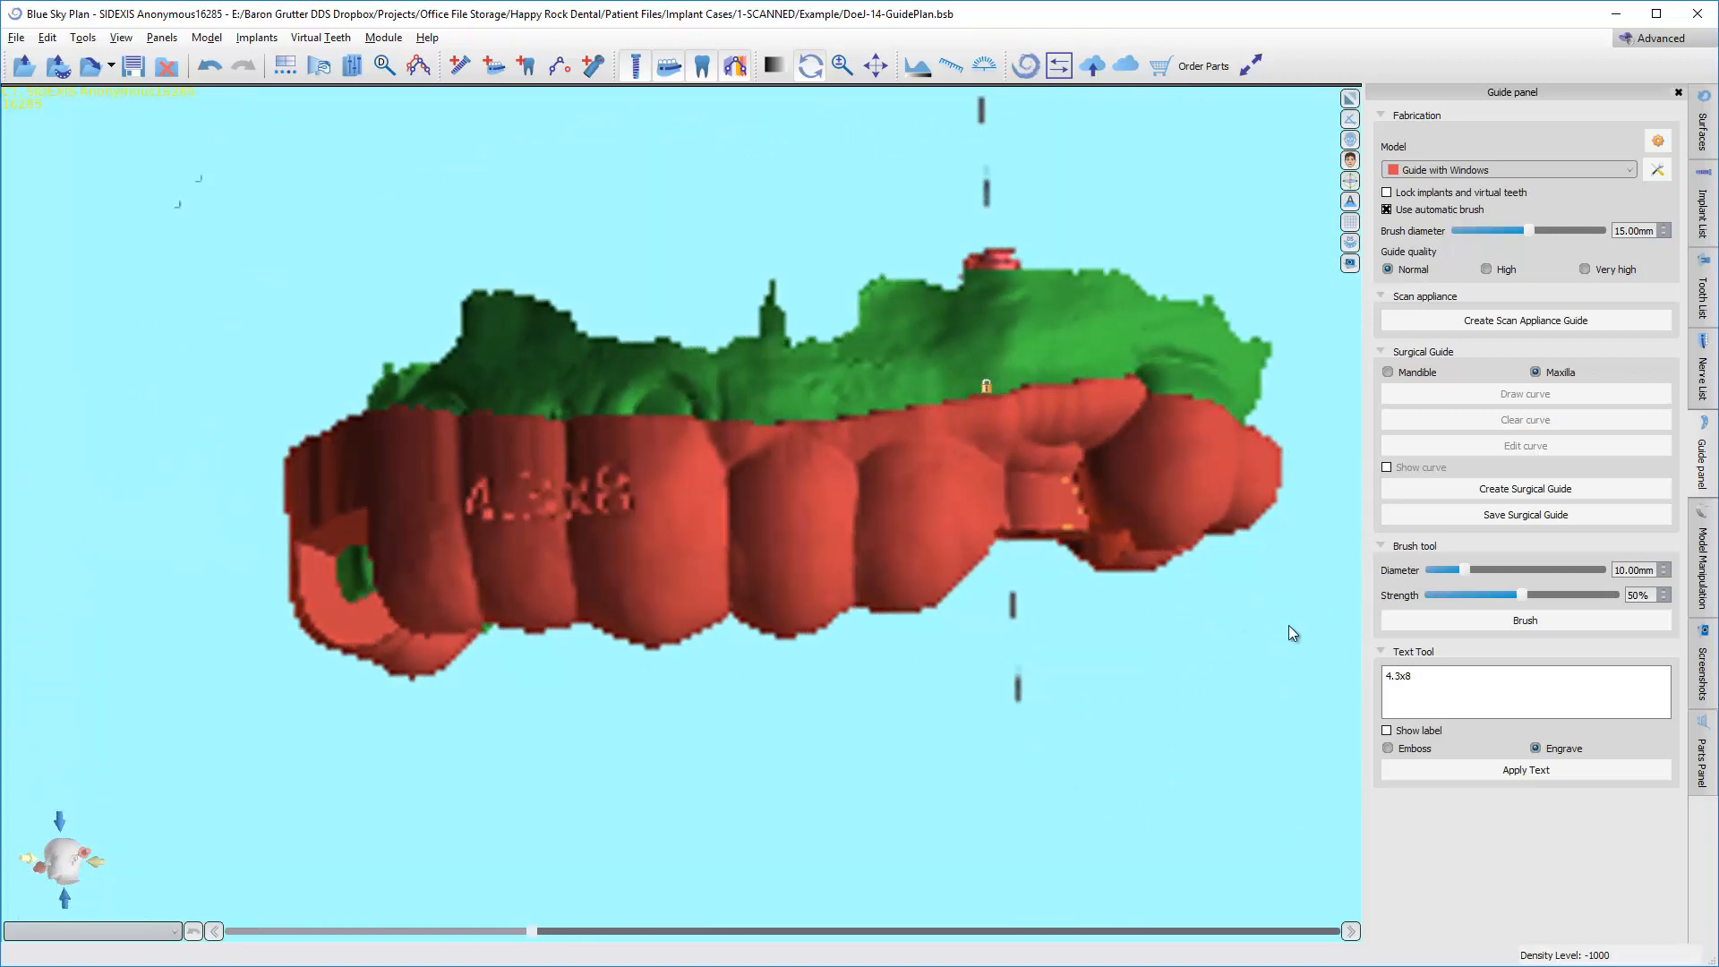
double_click(1407, 679)
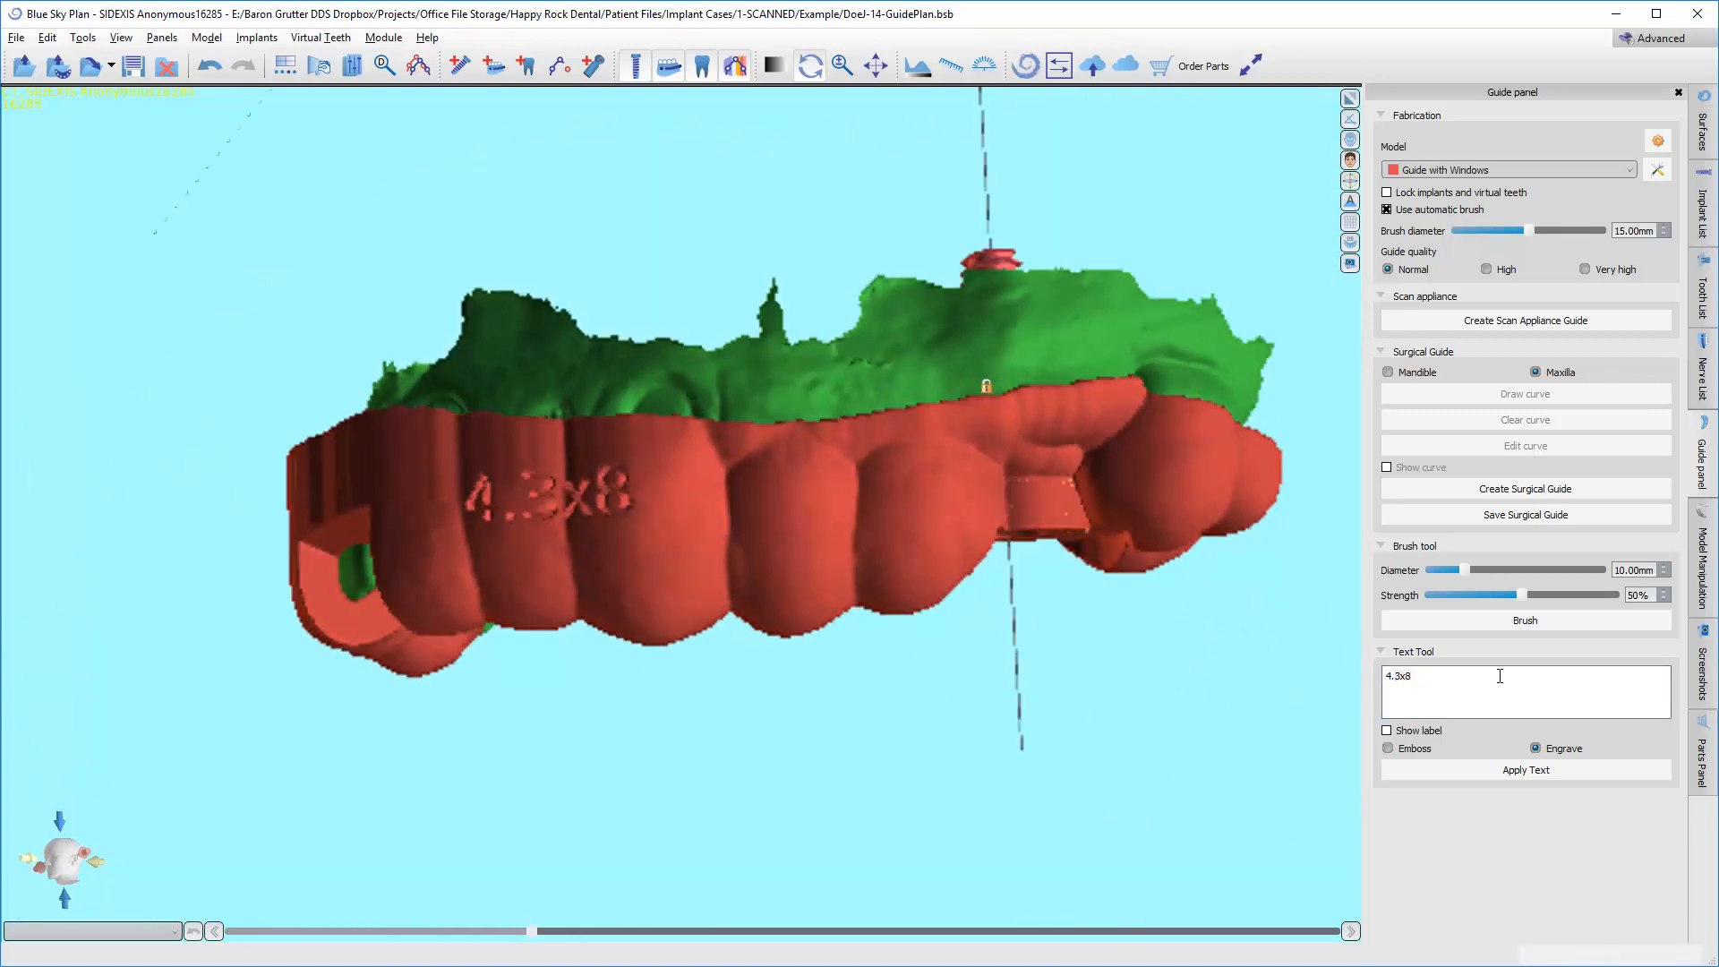
drag(1456, 676, 1331, 676)
double_click(1445, 695)
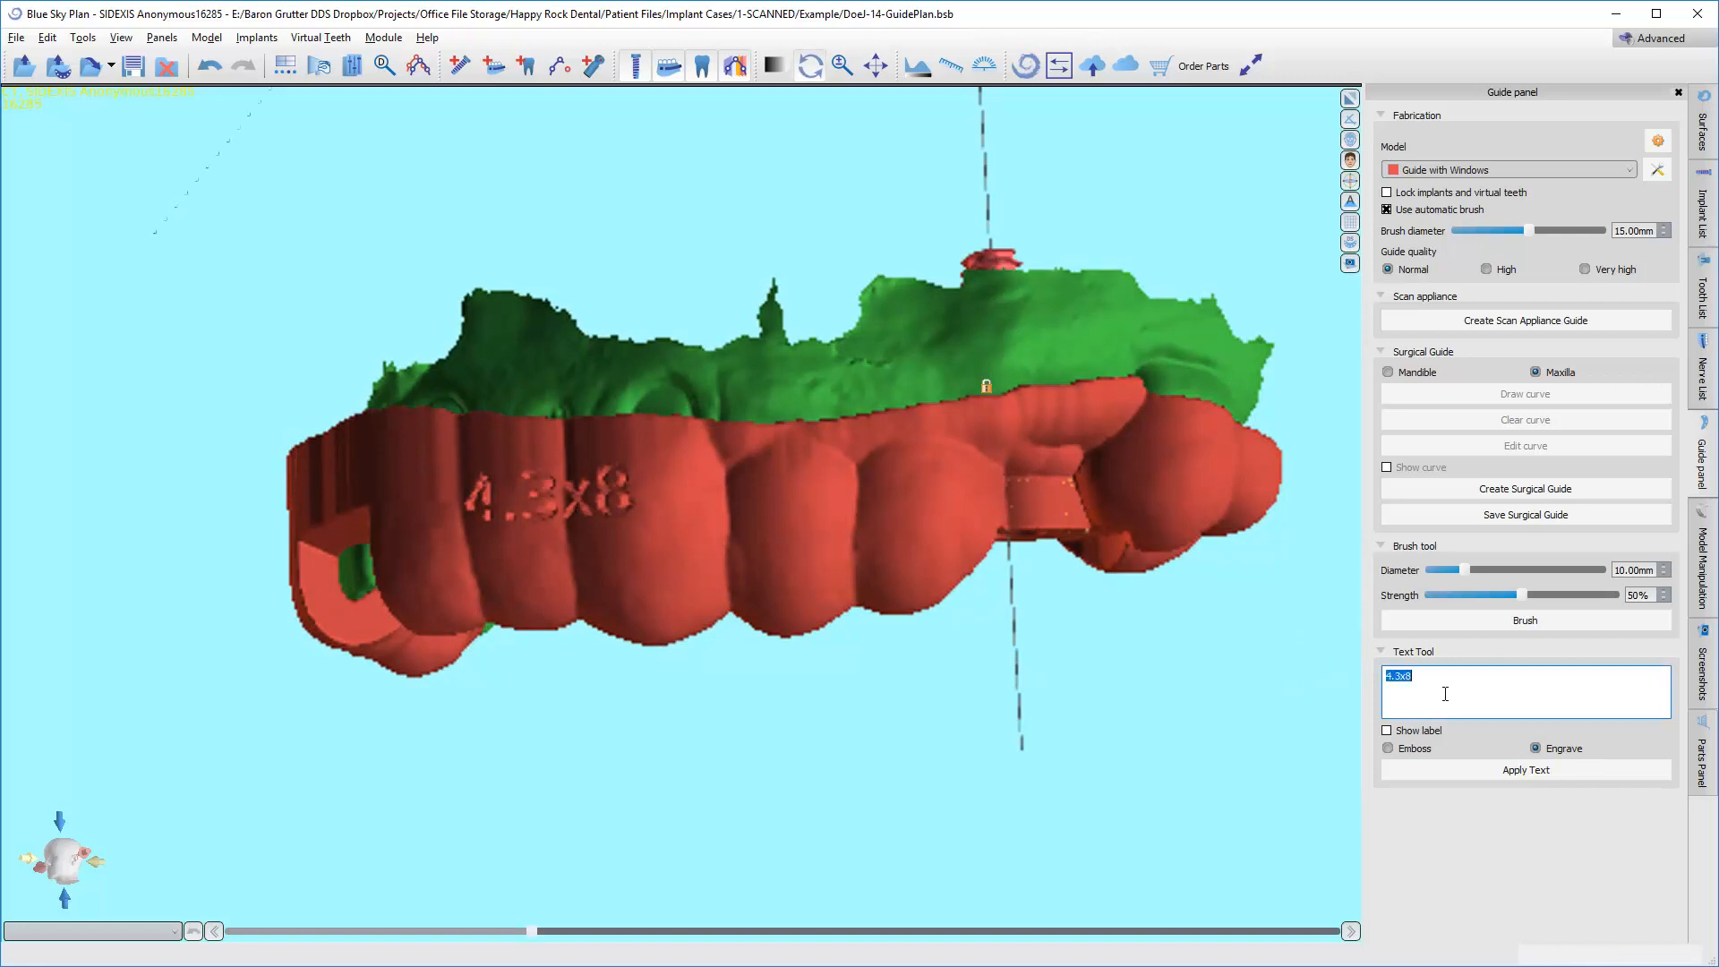
text(Doe-J)
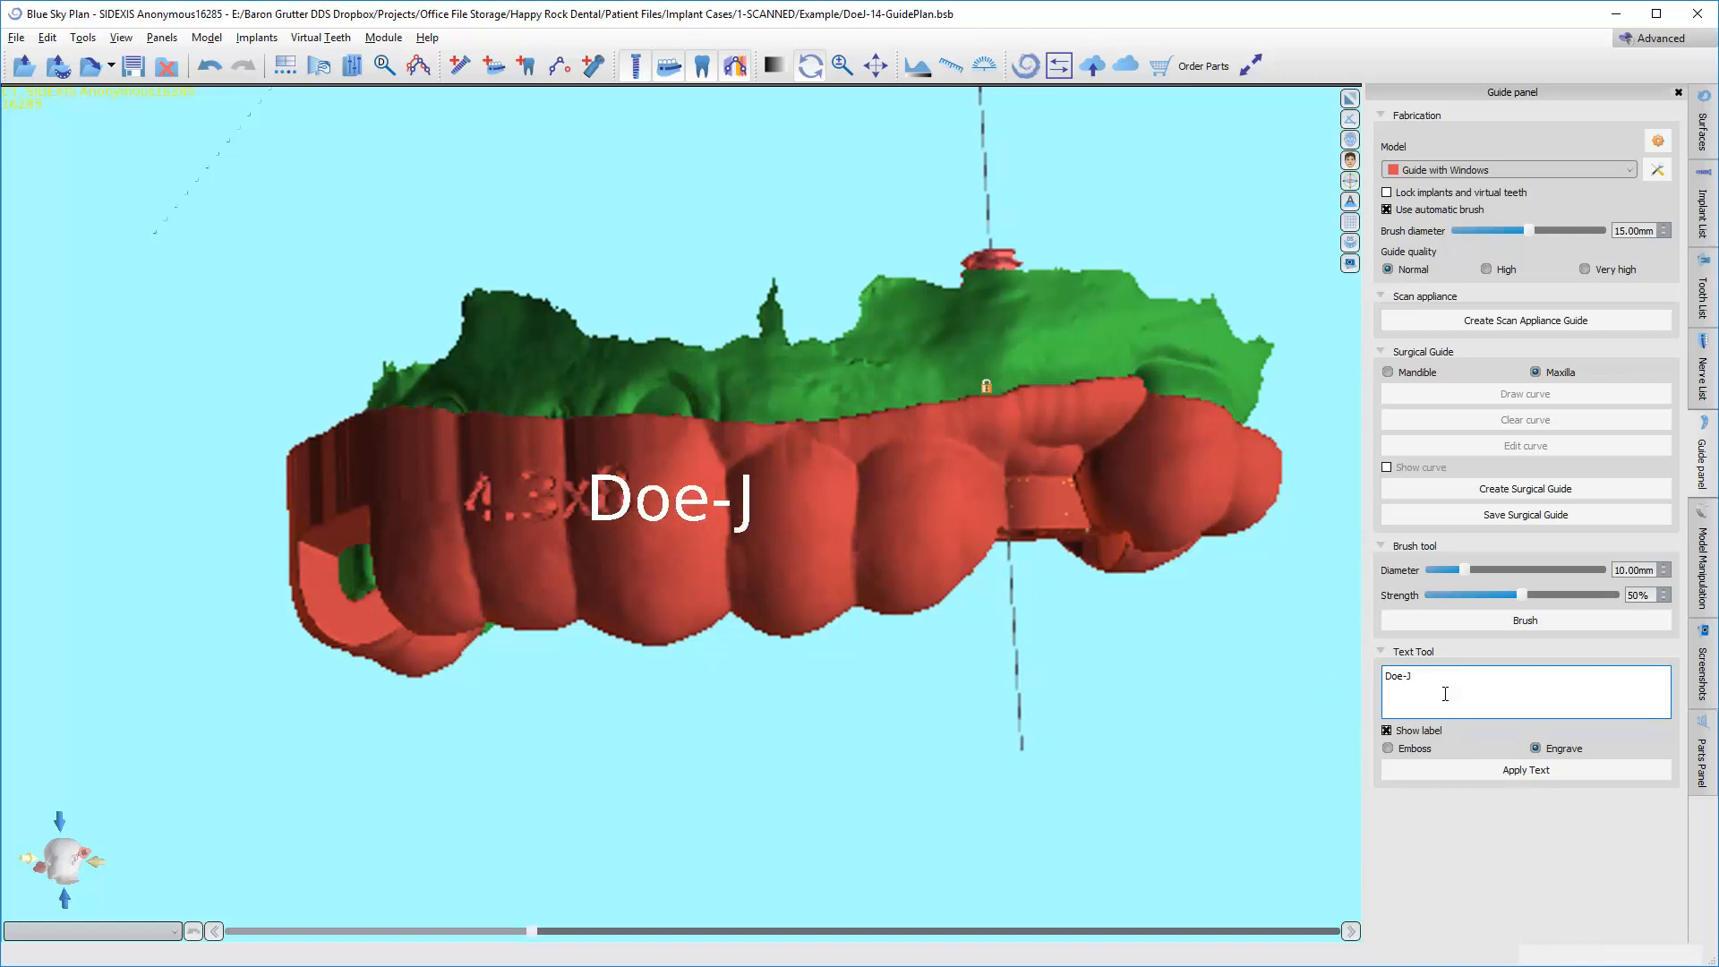
drag(1080, 665, 968, 661)
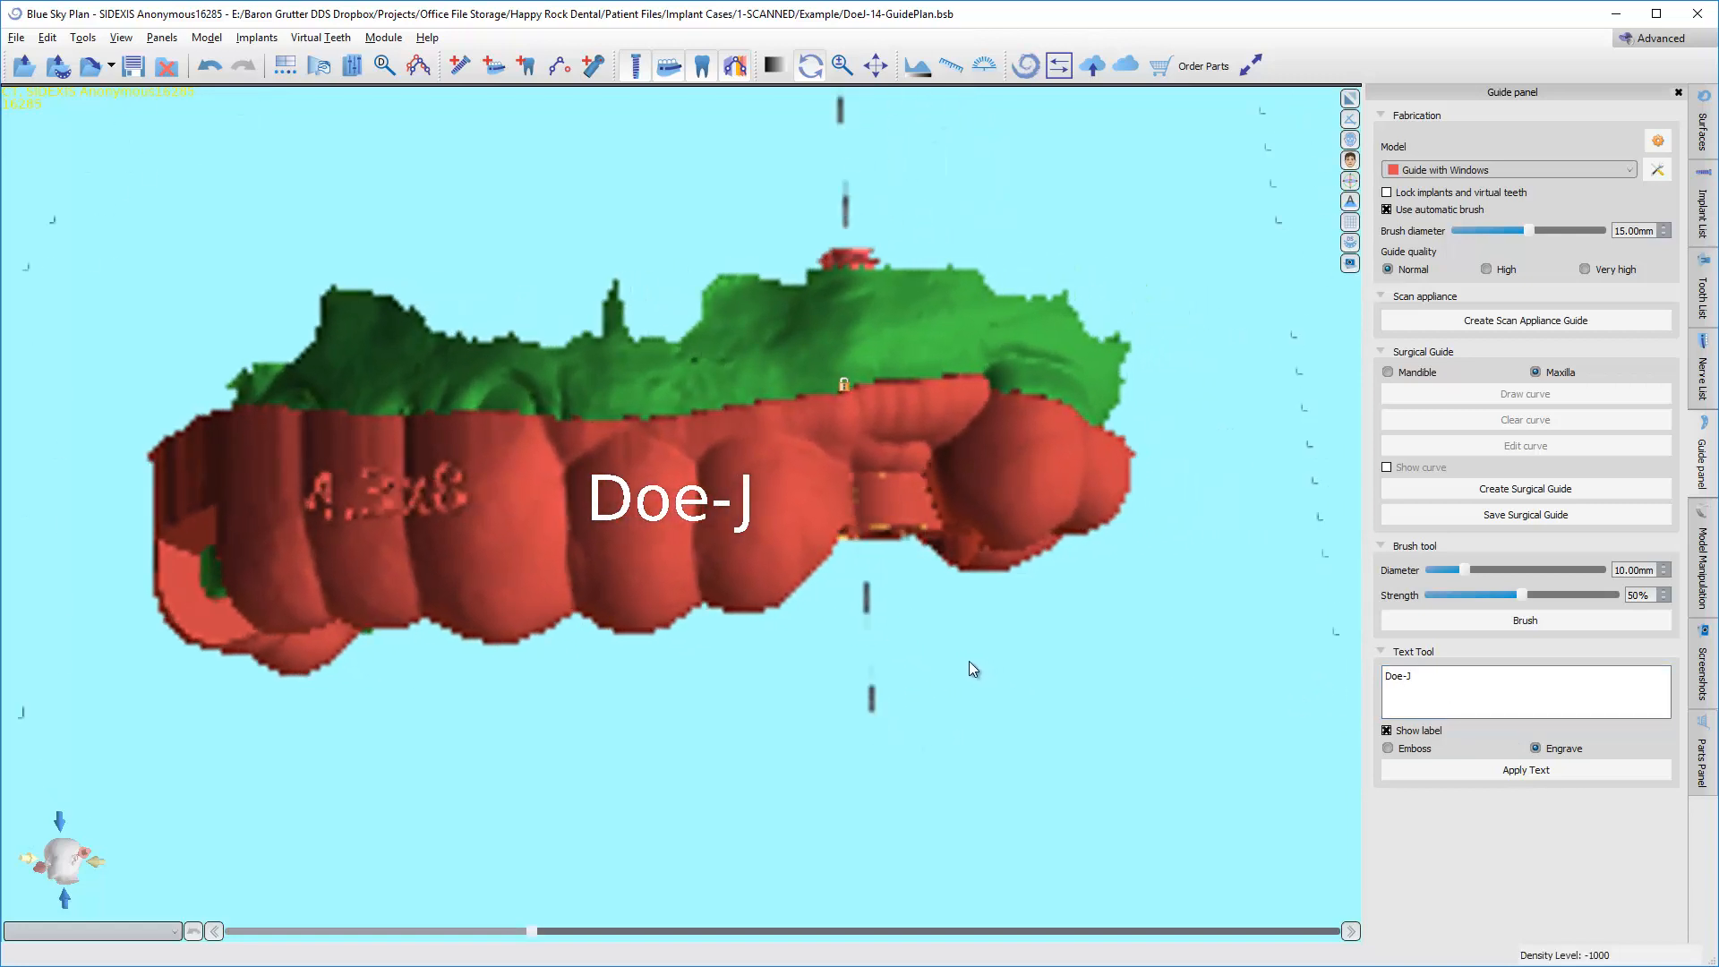
click(1513, 772)
click(895, 545)
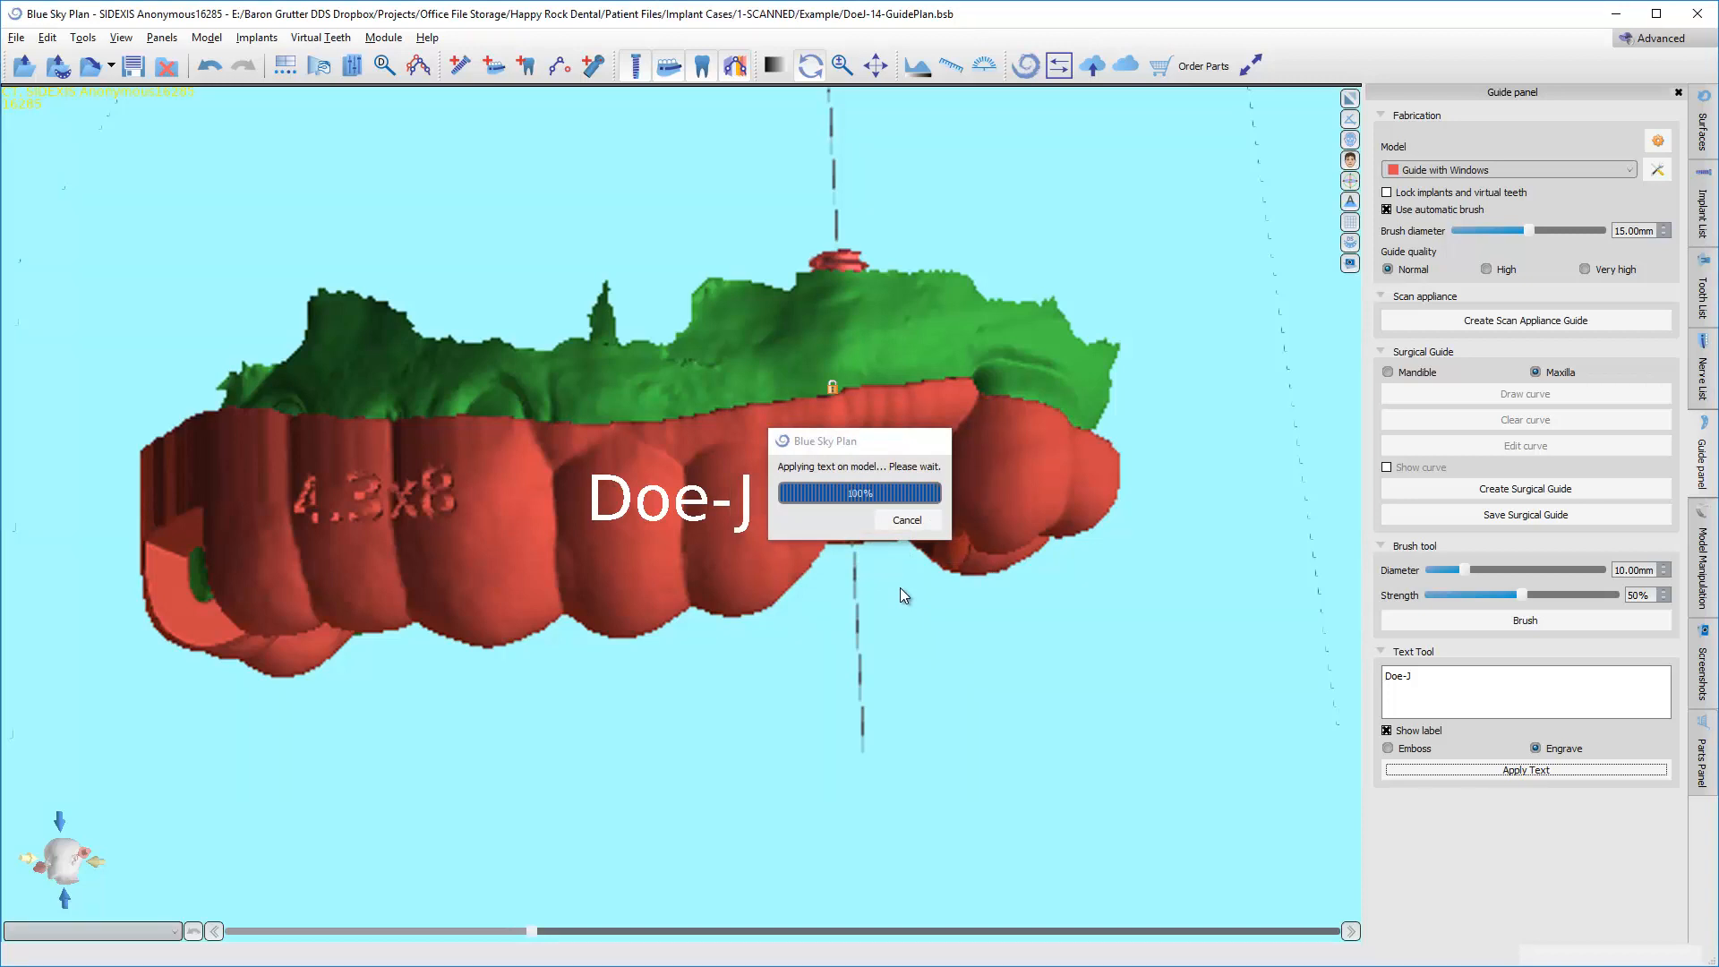
Check the engraved labels on the guide, and generate a drill report of the planned implant.
drag(472, 592, 430, 237)
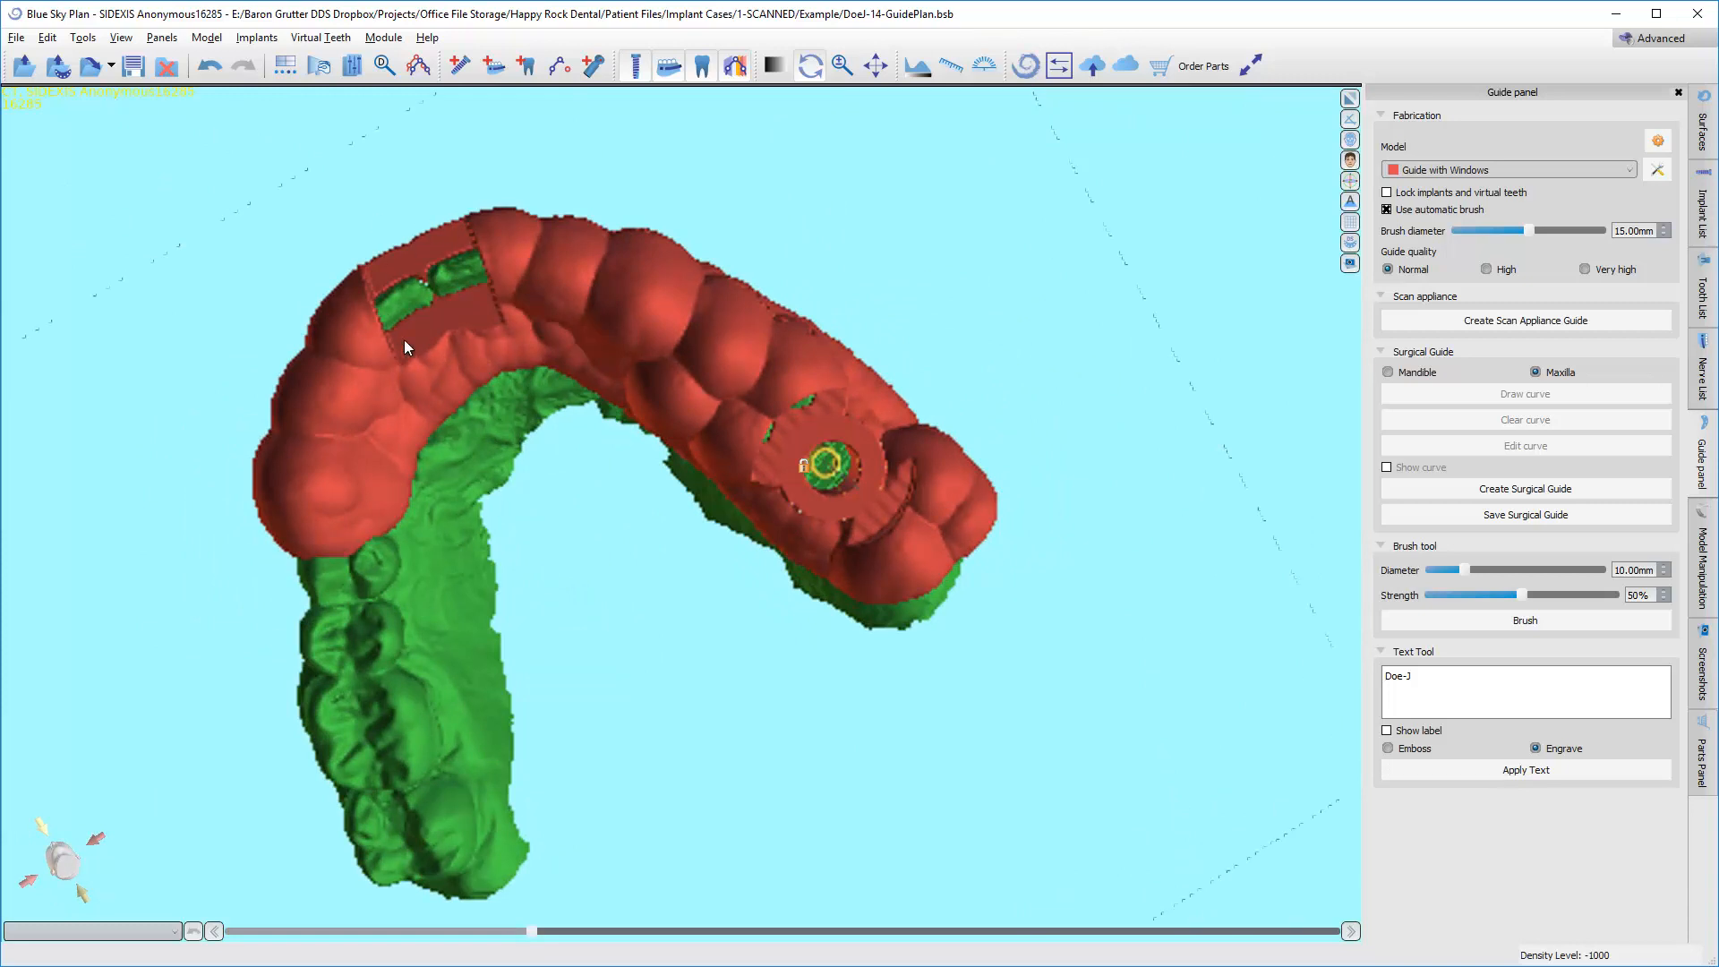
drag(462, 285, 646, 467)
scroll(647, 467, up, 2)
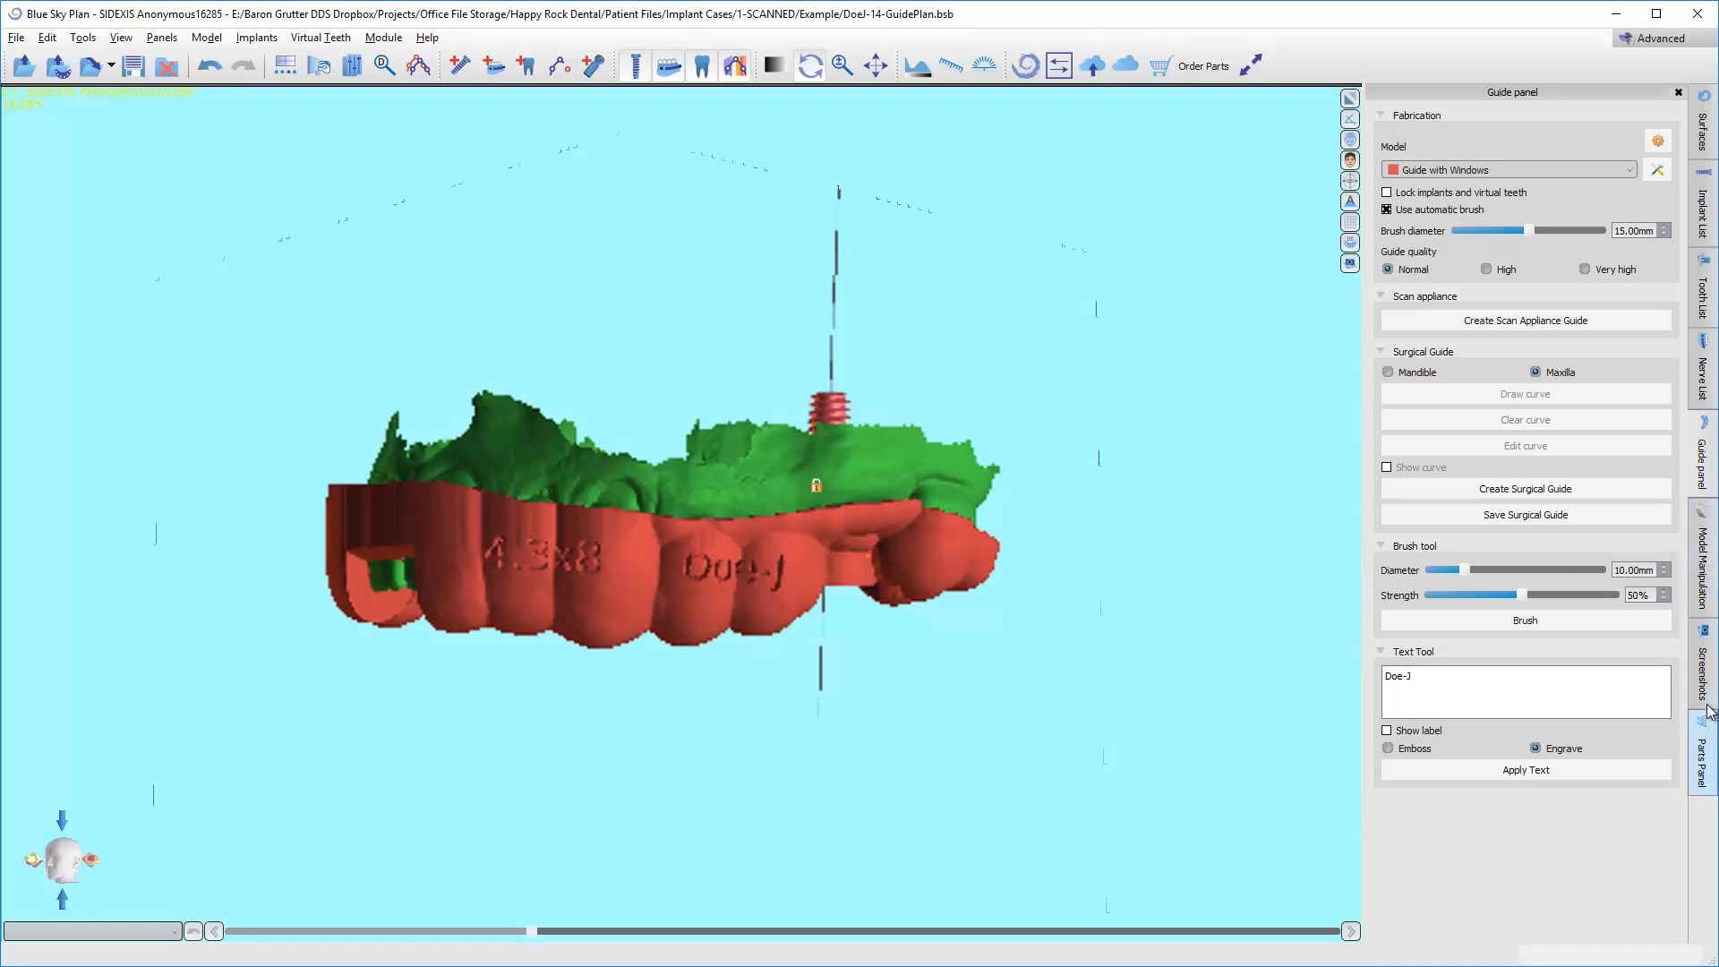
click(1703, 673)
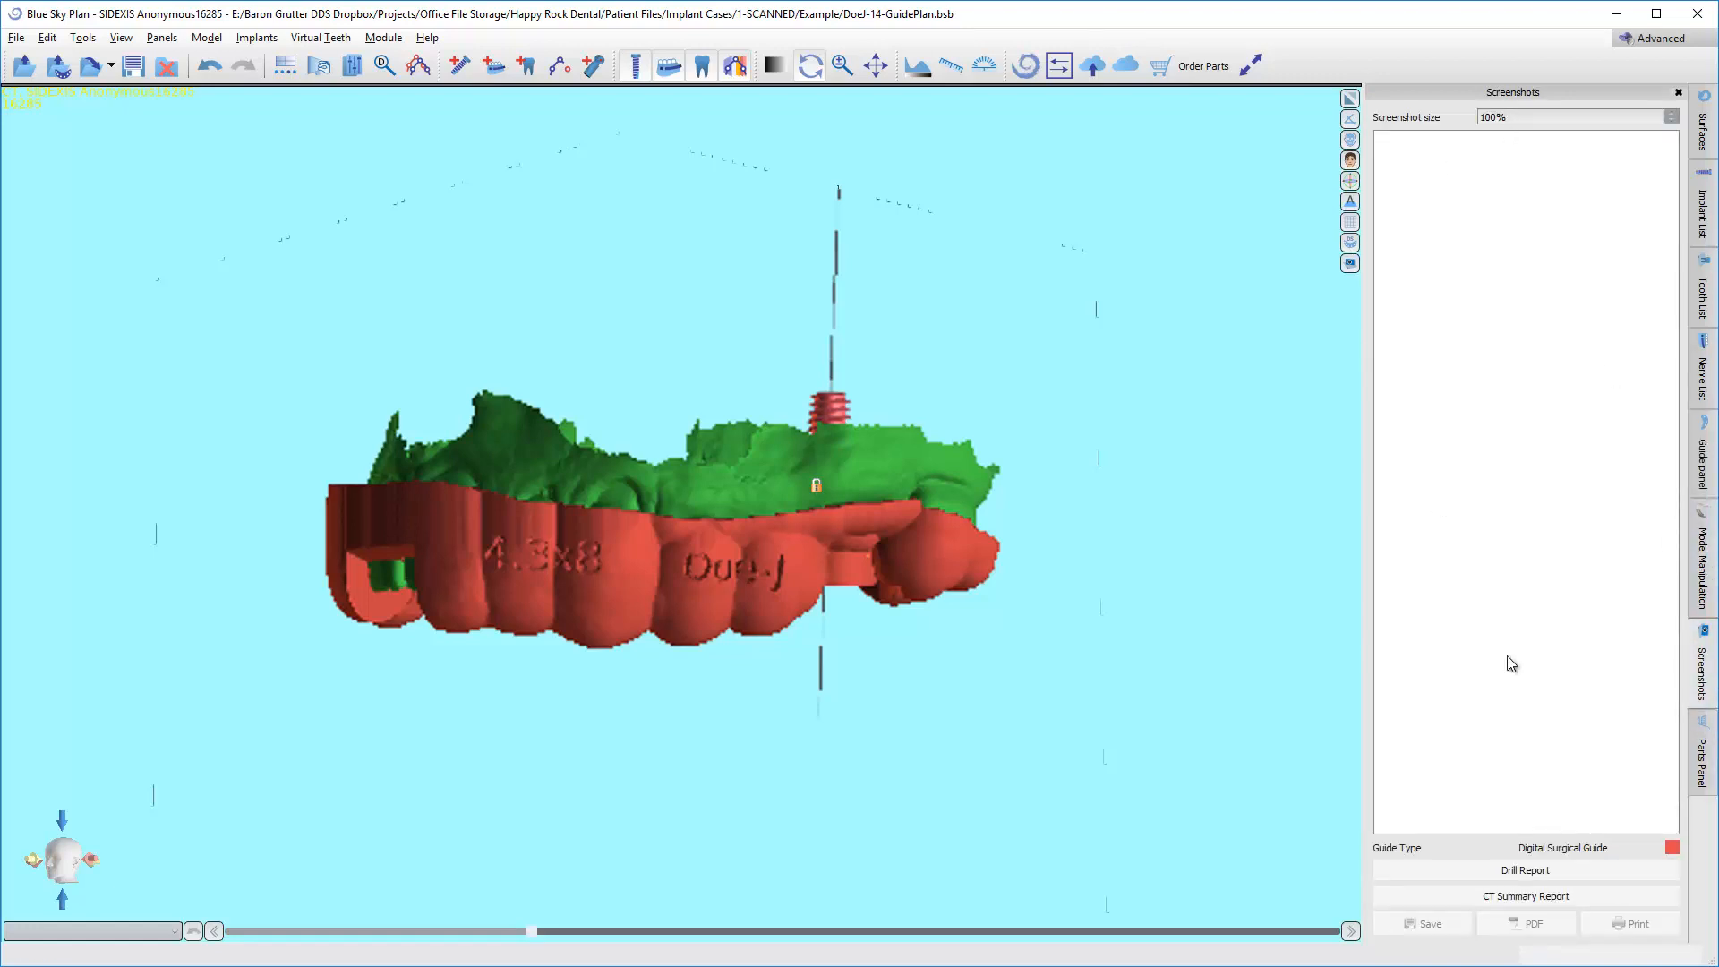
click(162, 38)
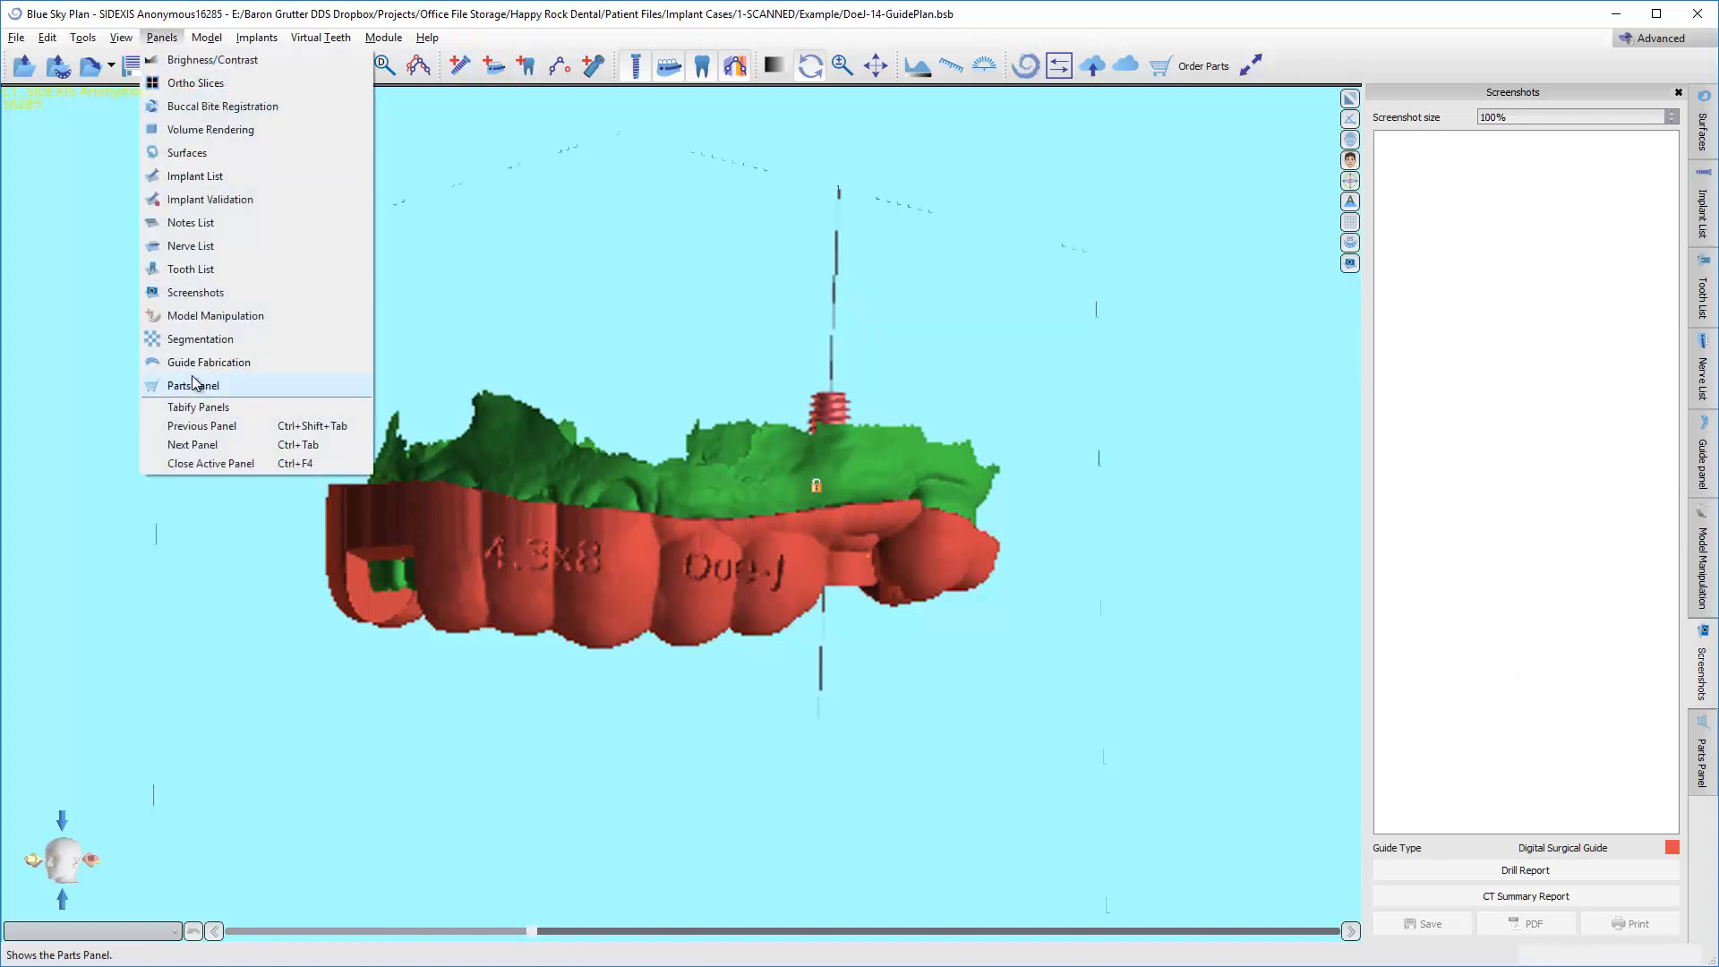
click(193, 293)
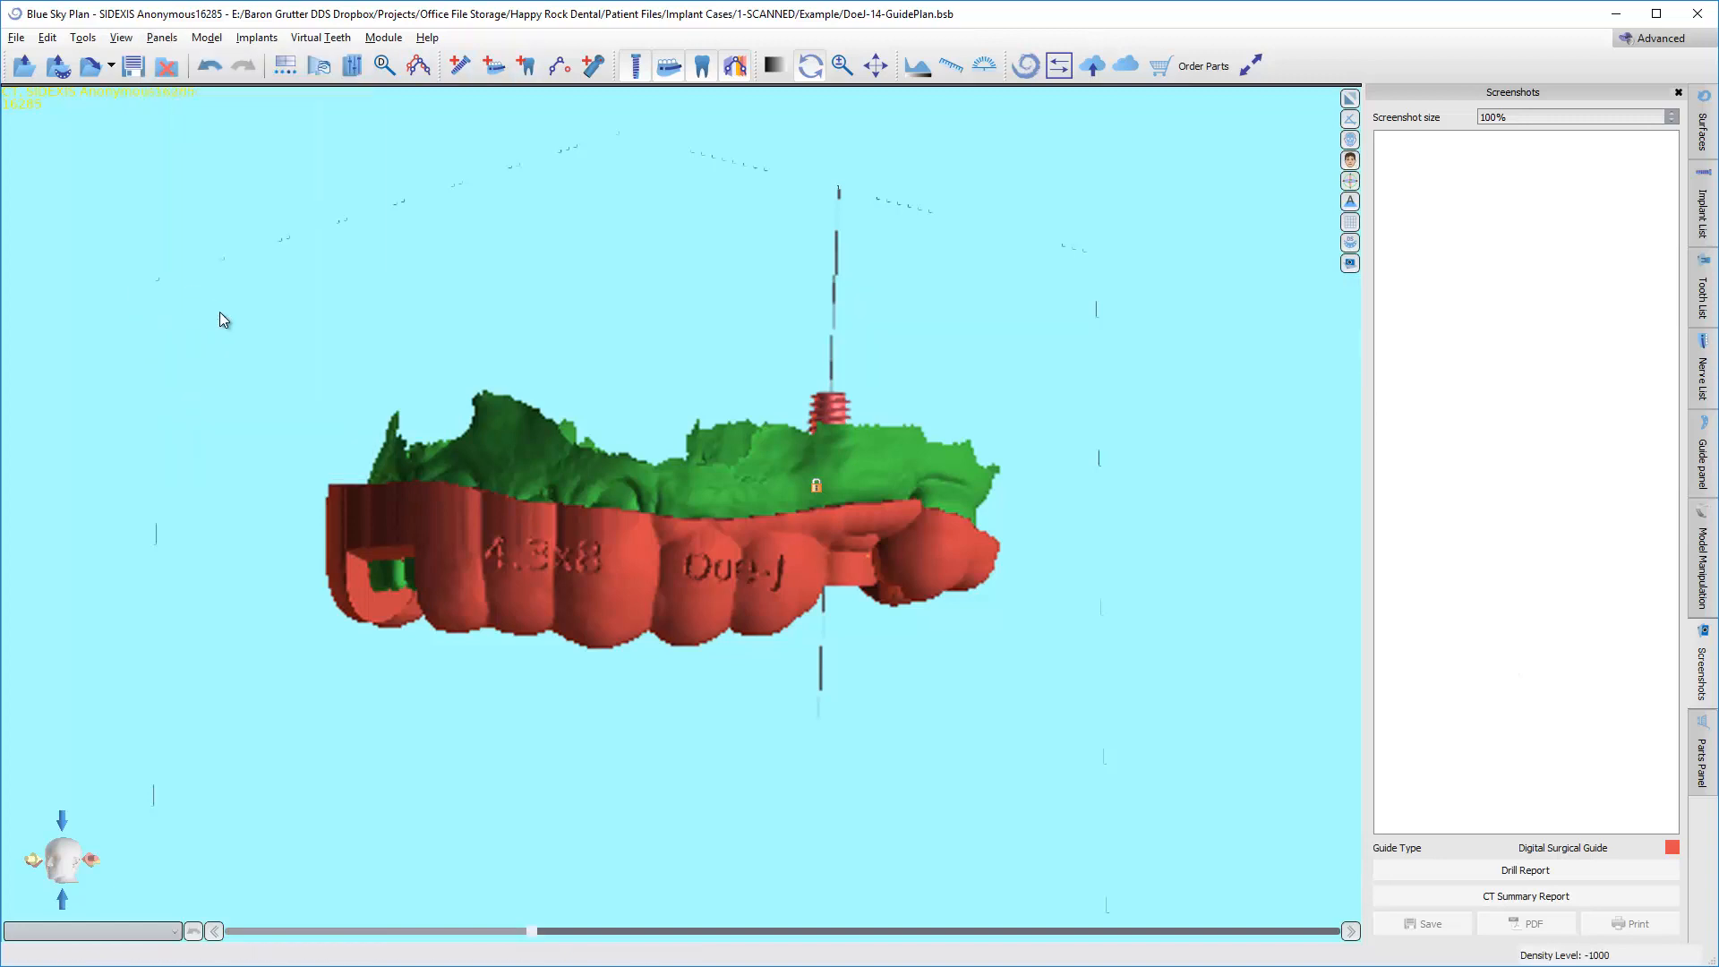
click(1487, 877)
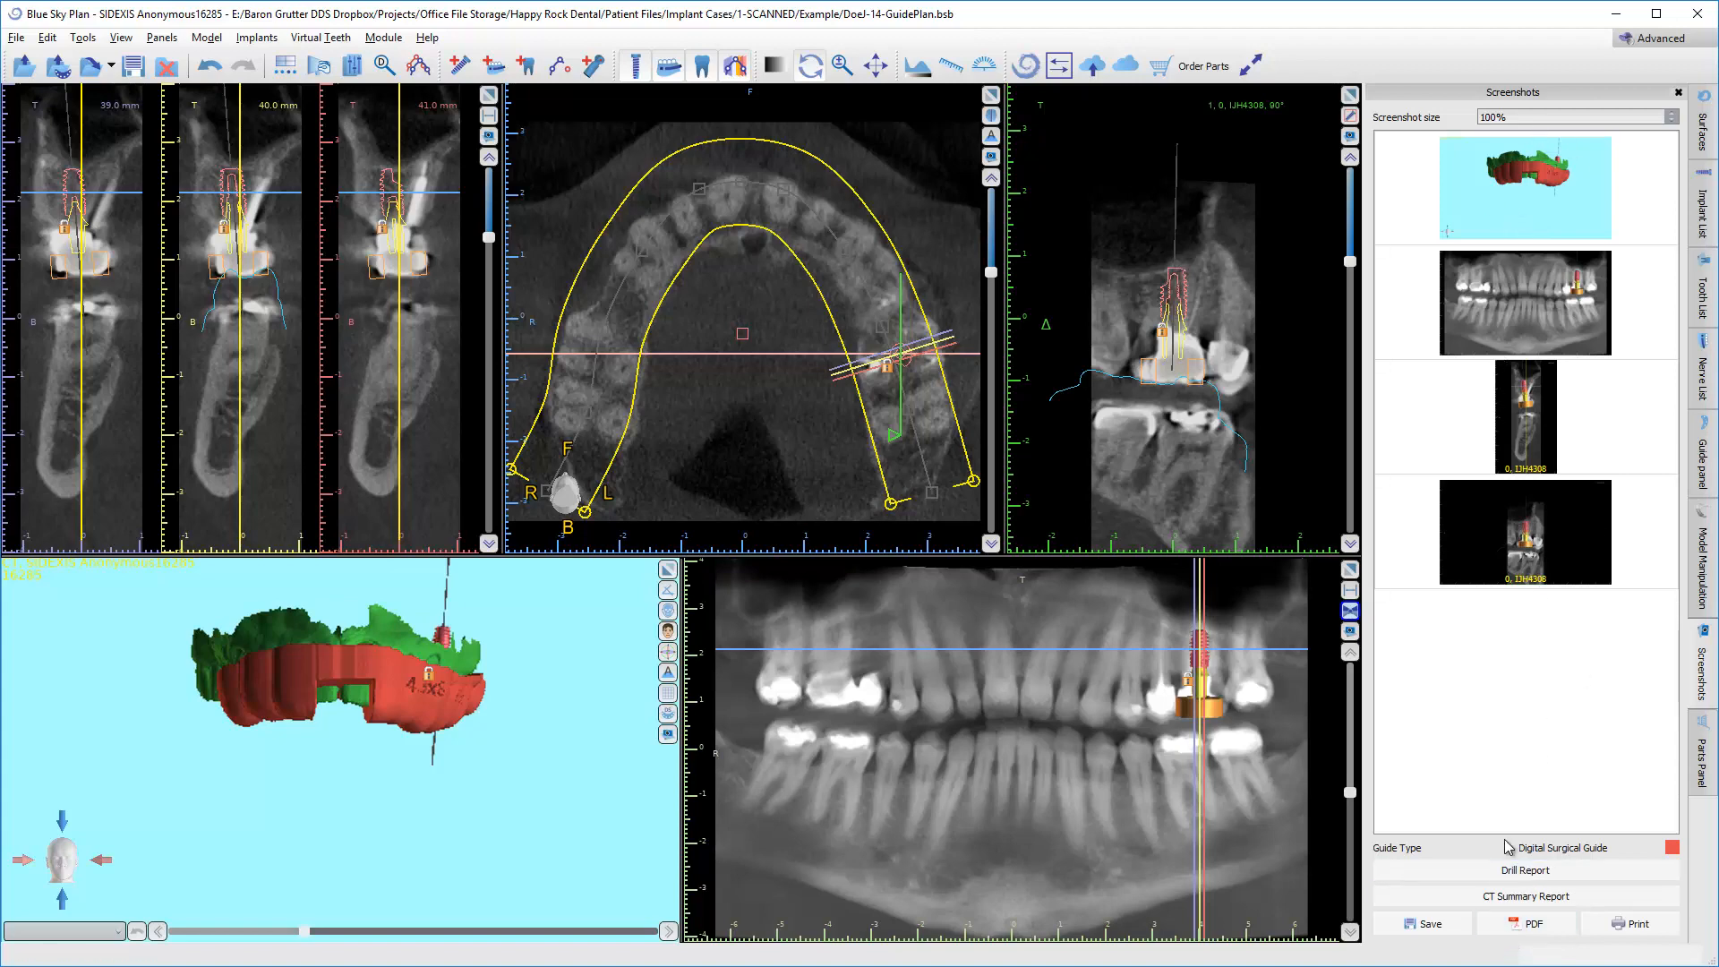
Export the drill report screenshots as a PDF with all images on one page, and close the print preview.
click(1510, 929)
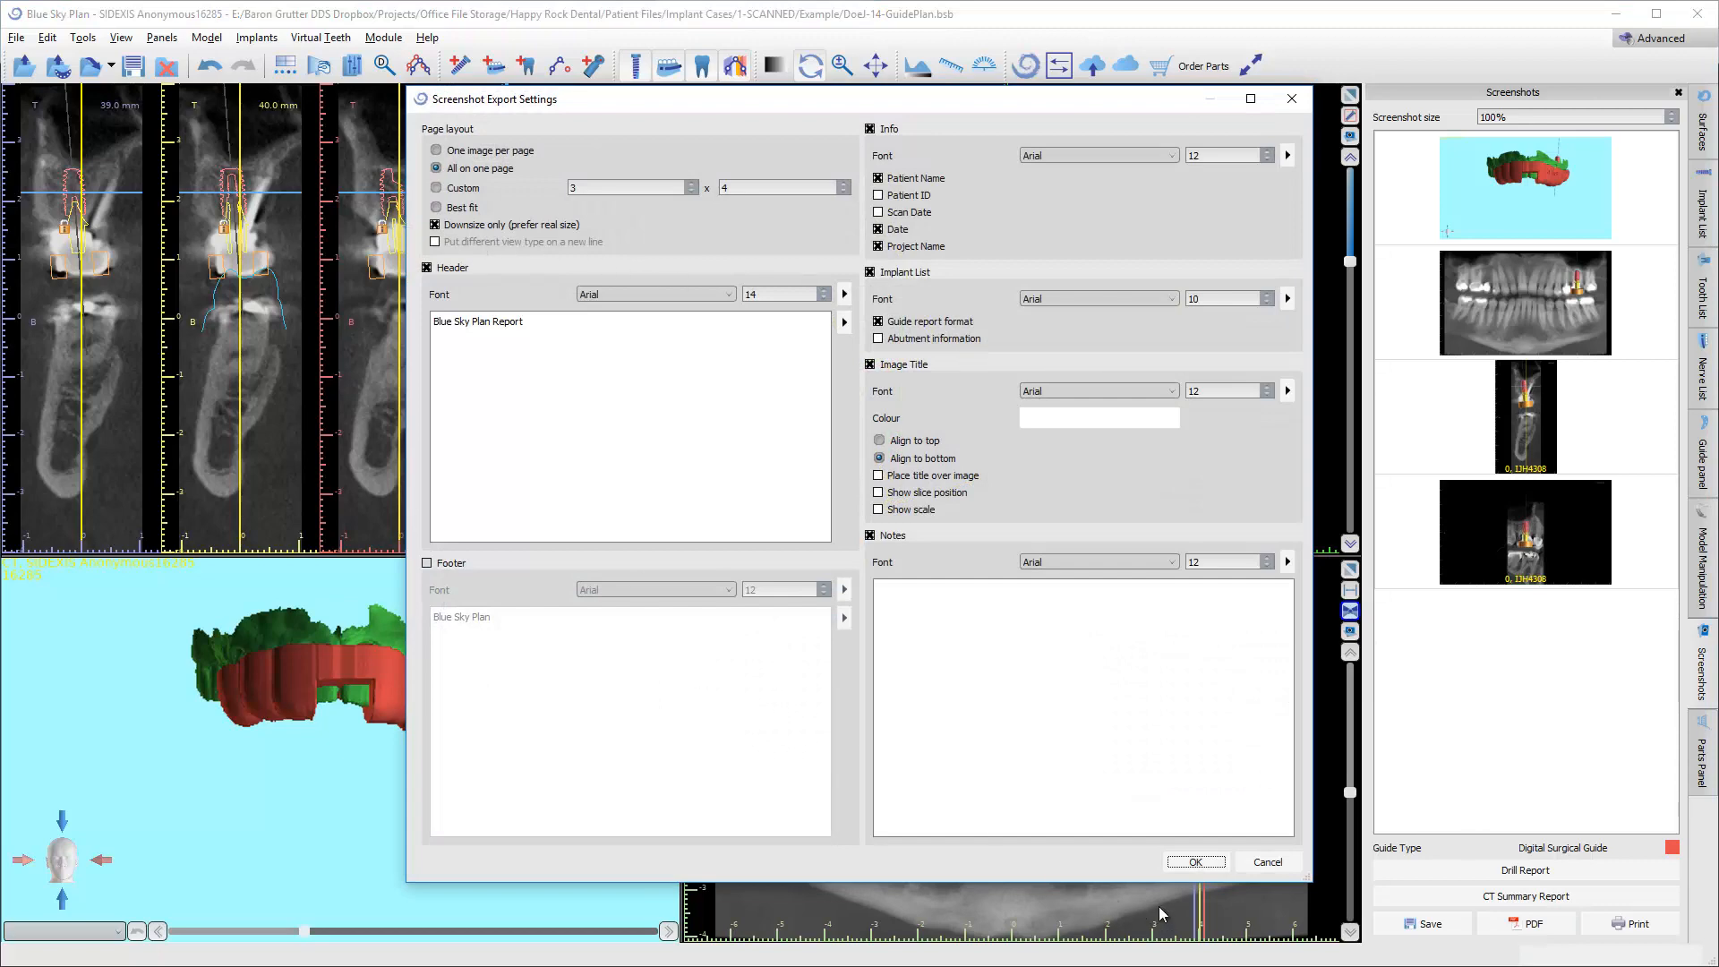
click(1195, 861)
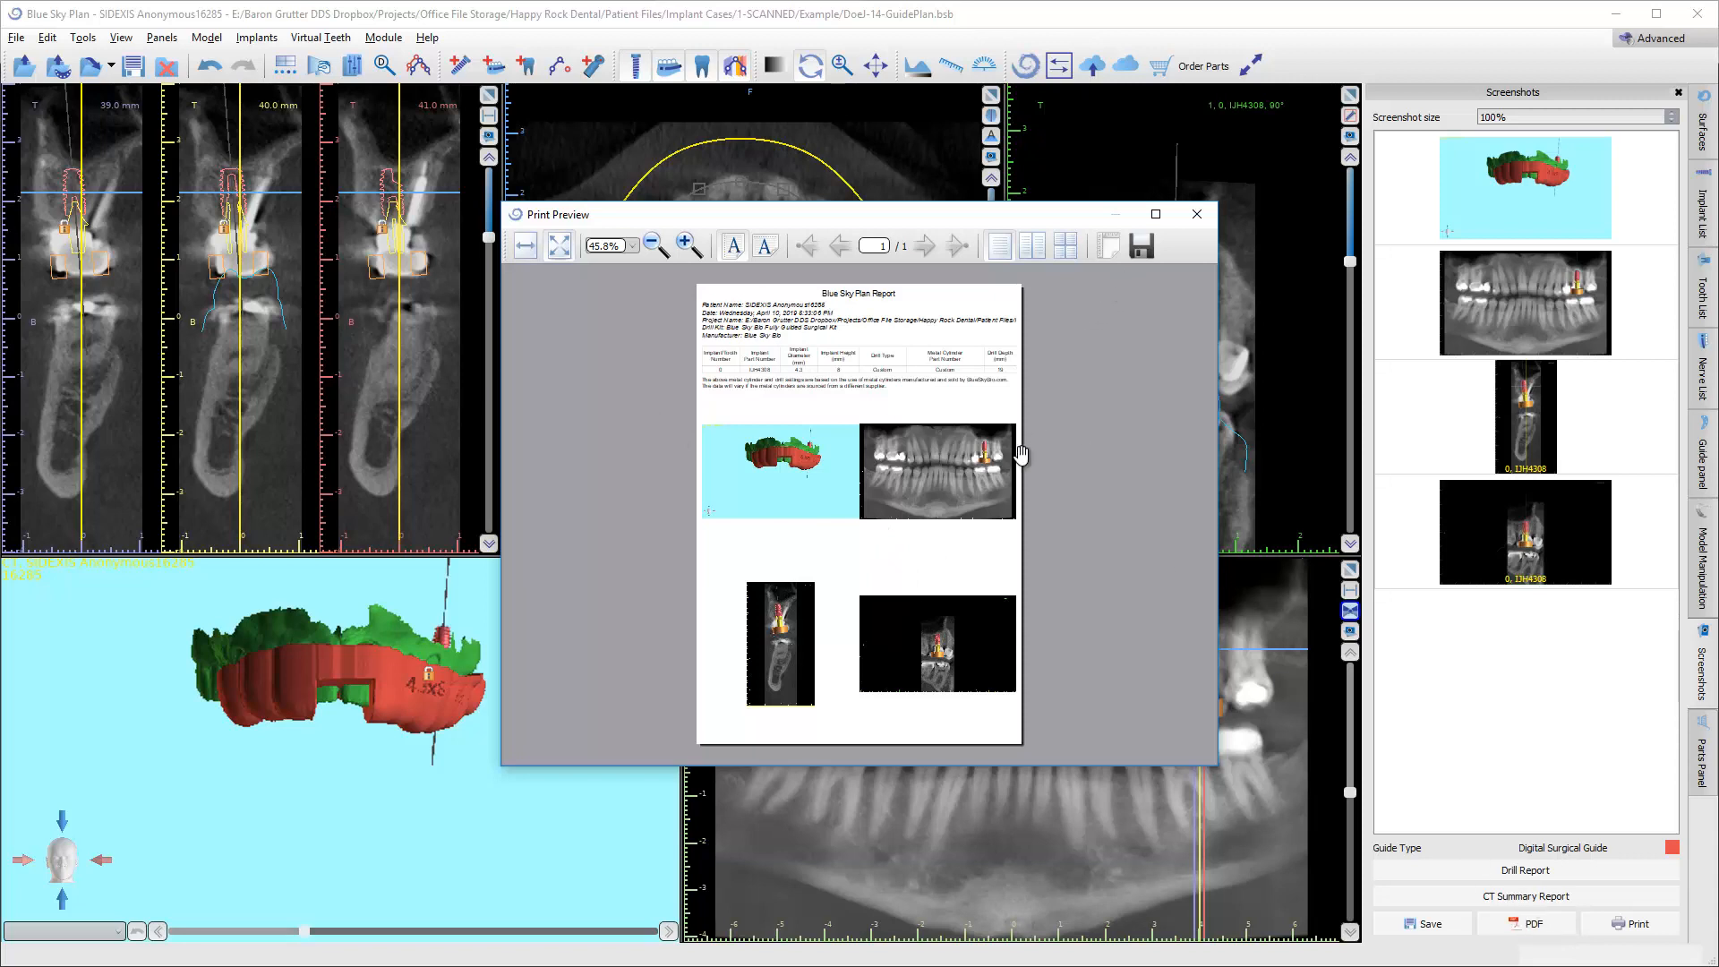
click(1197, 214)
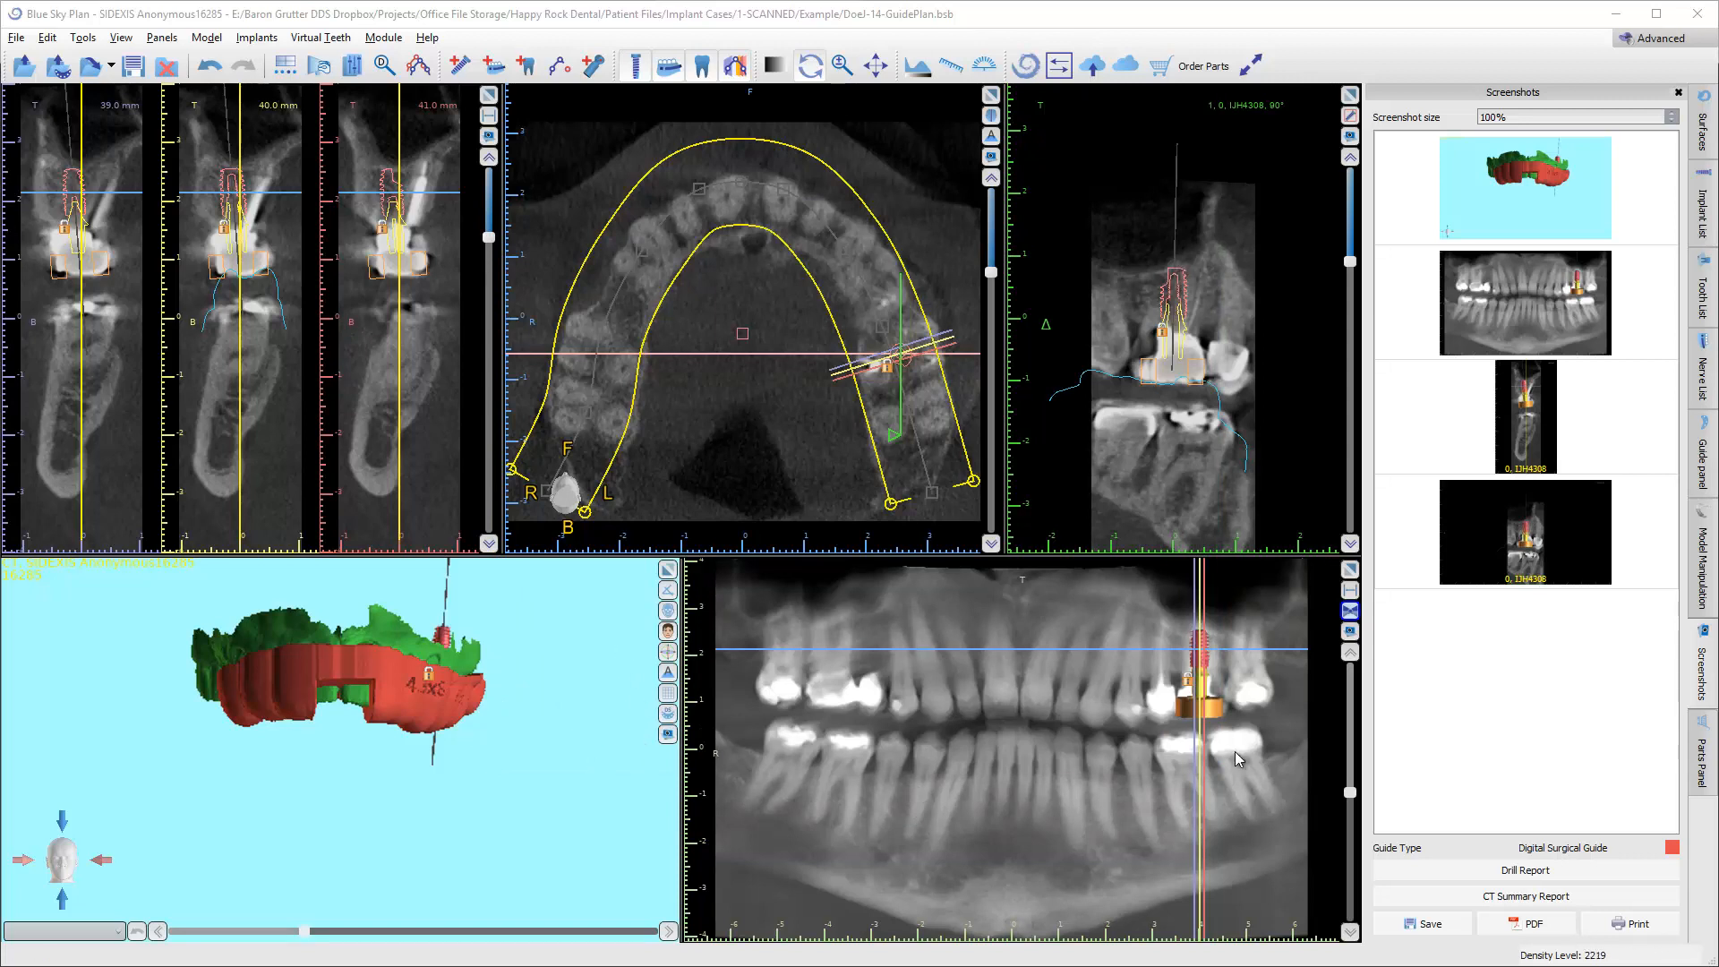
Start saving the Guide with Windows model as a surgical guide and accept the export credit deduction for one guide model.
click(1702, 475)
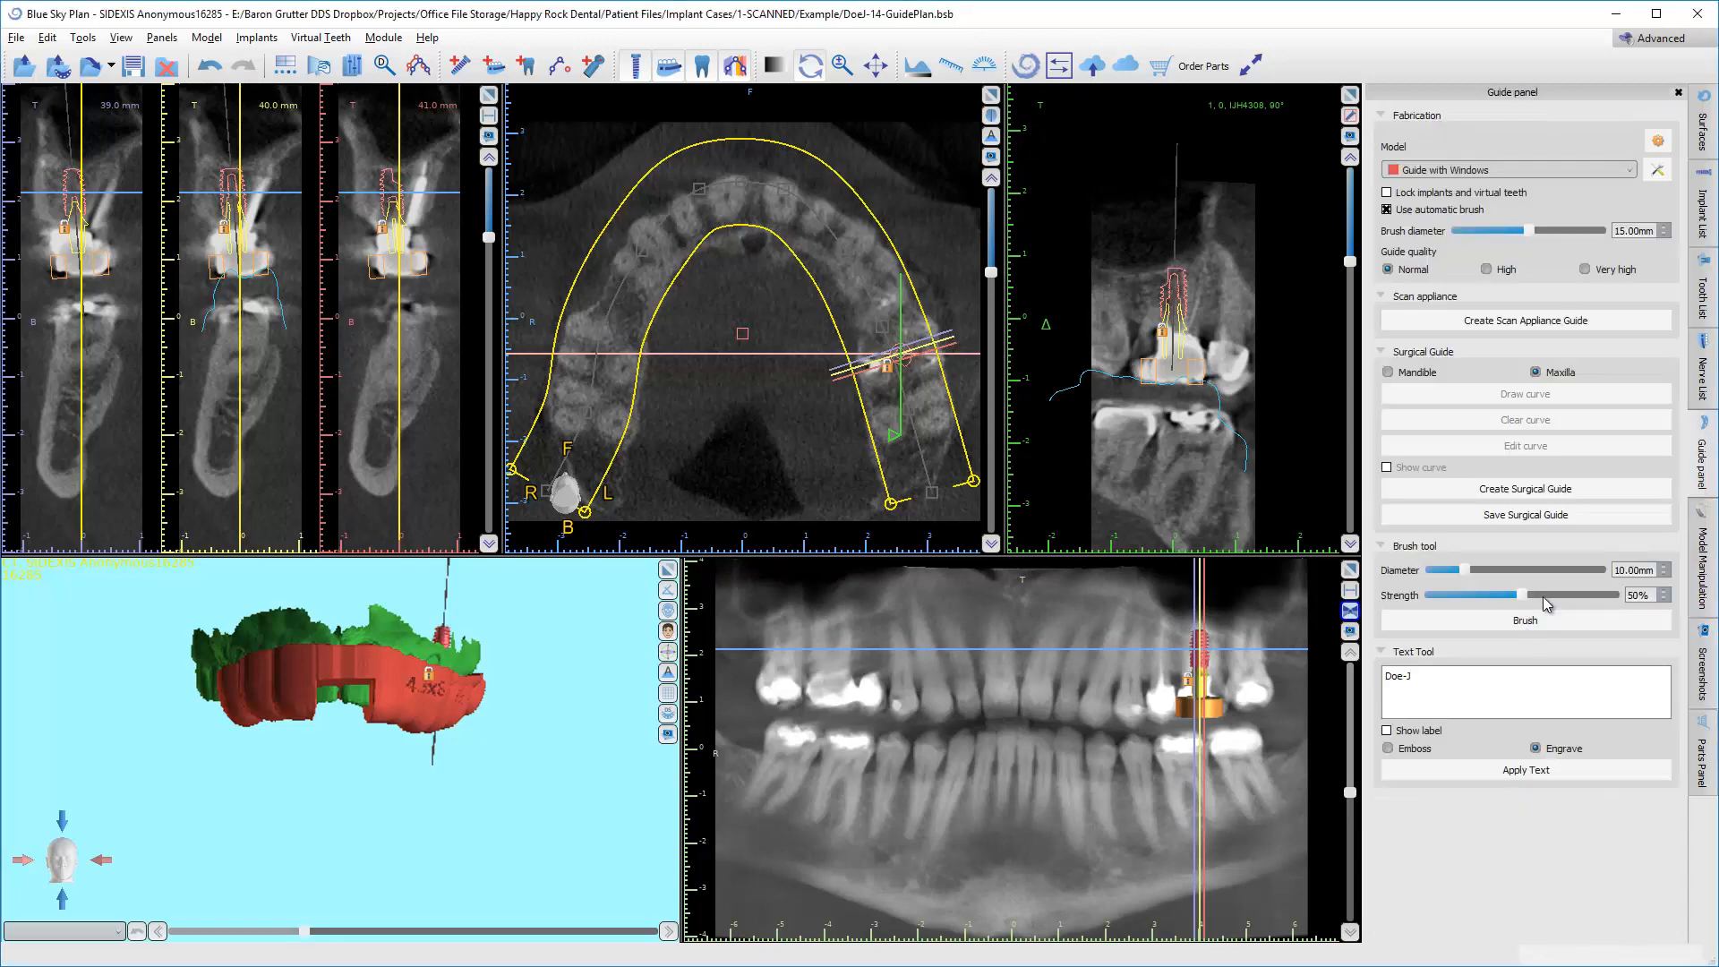
click(1507, 517)
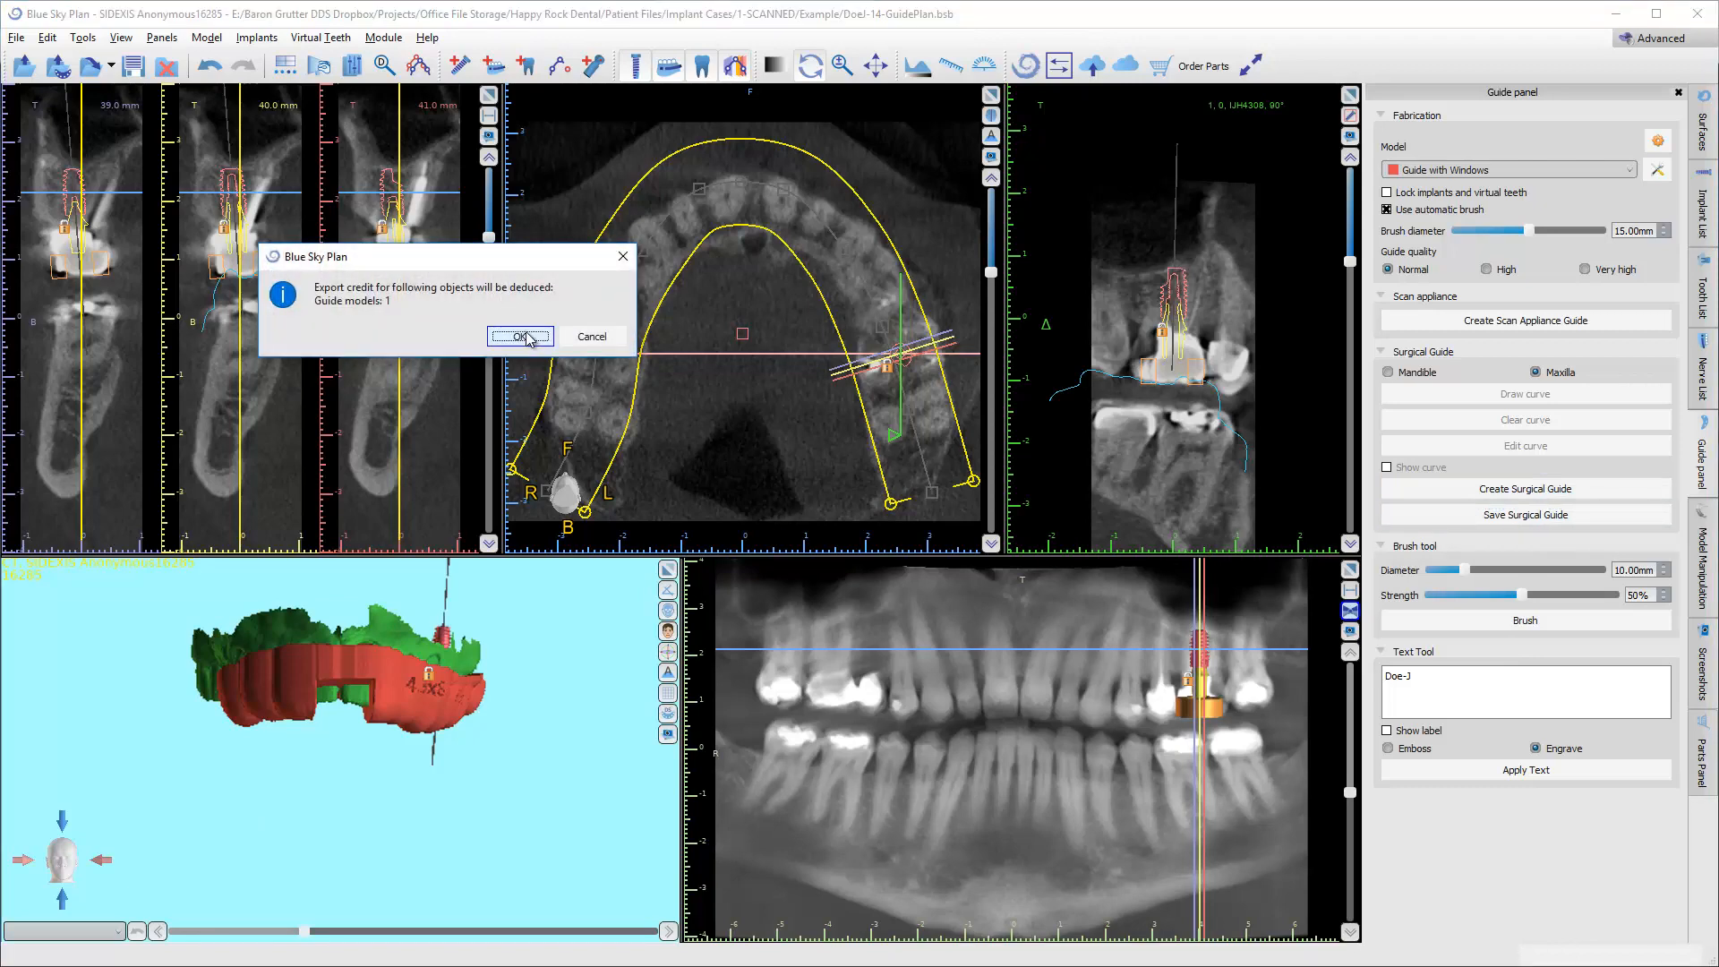
click(529, 340)
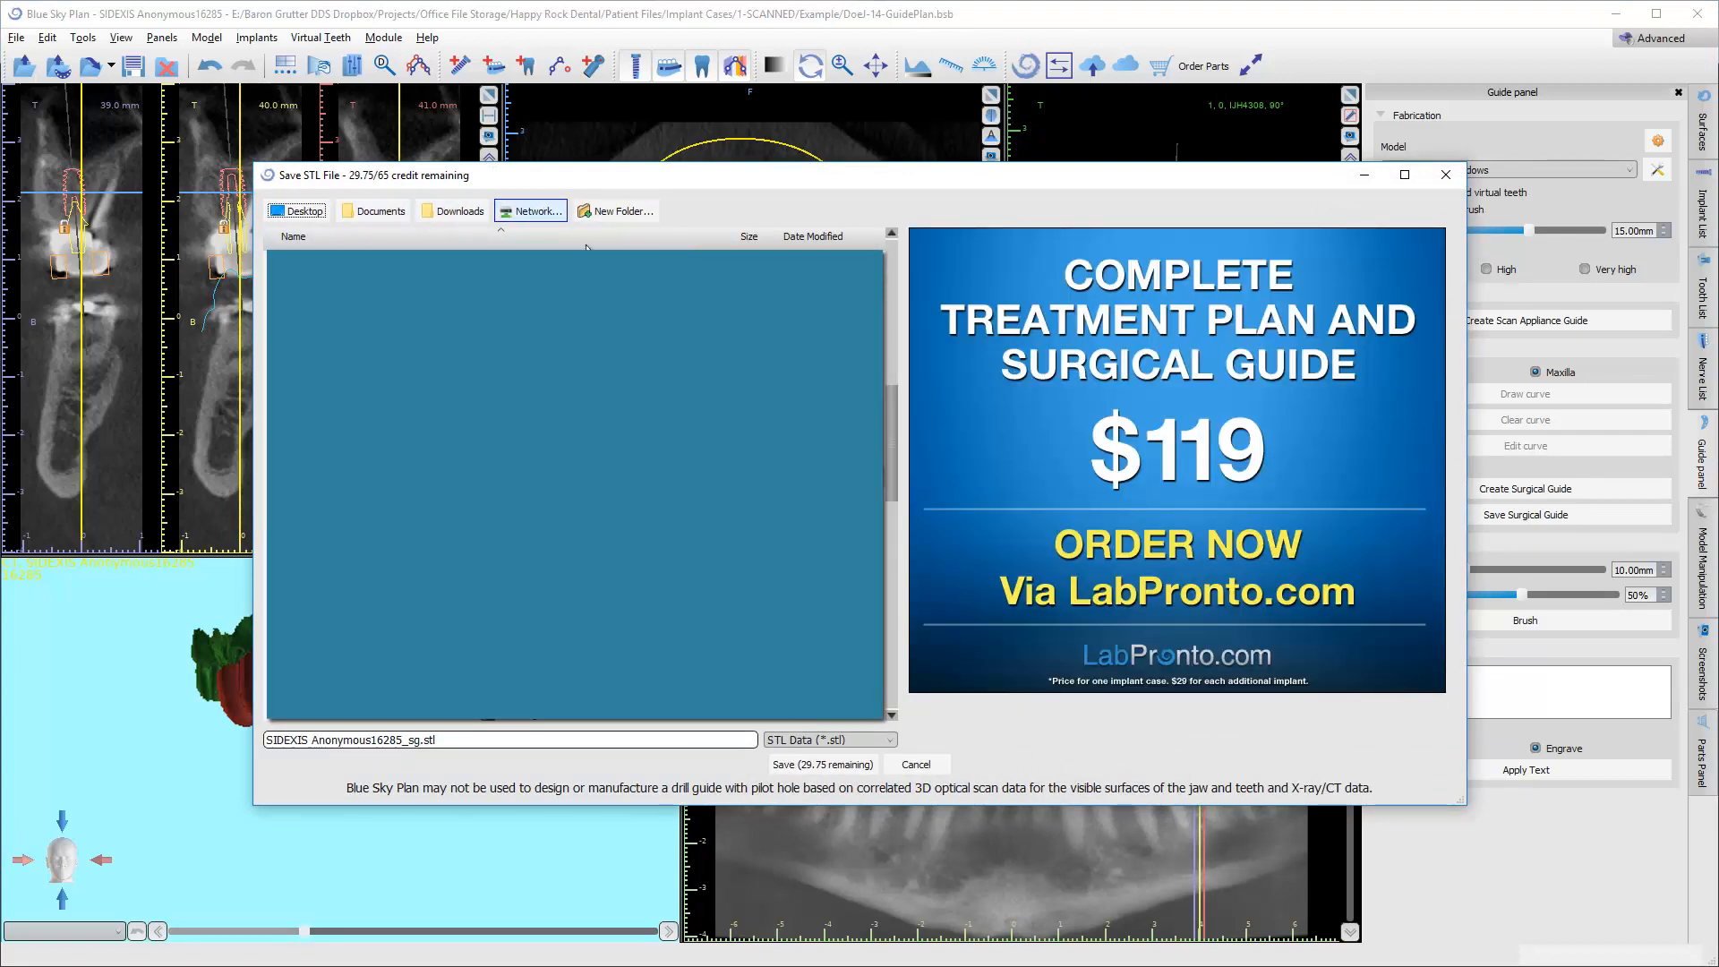
Save the guide as an STL file in the case's Example folder, named with the patient's name followed by -14-Guide.
scroll(575, 484, up, 4)
scroll(575, 484, down, 1)
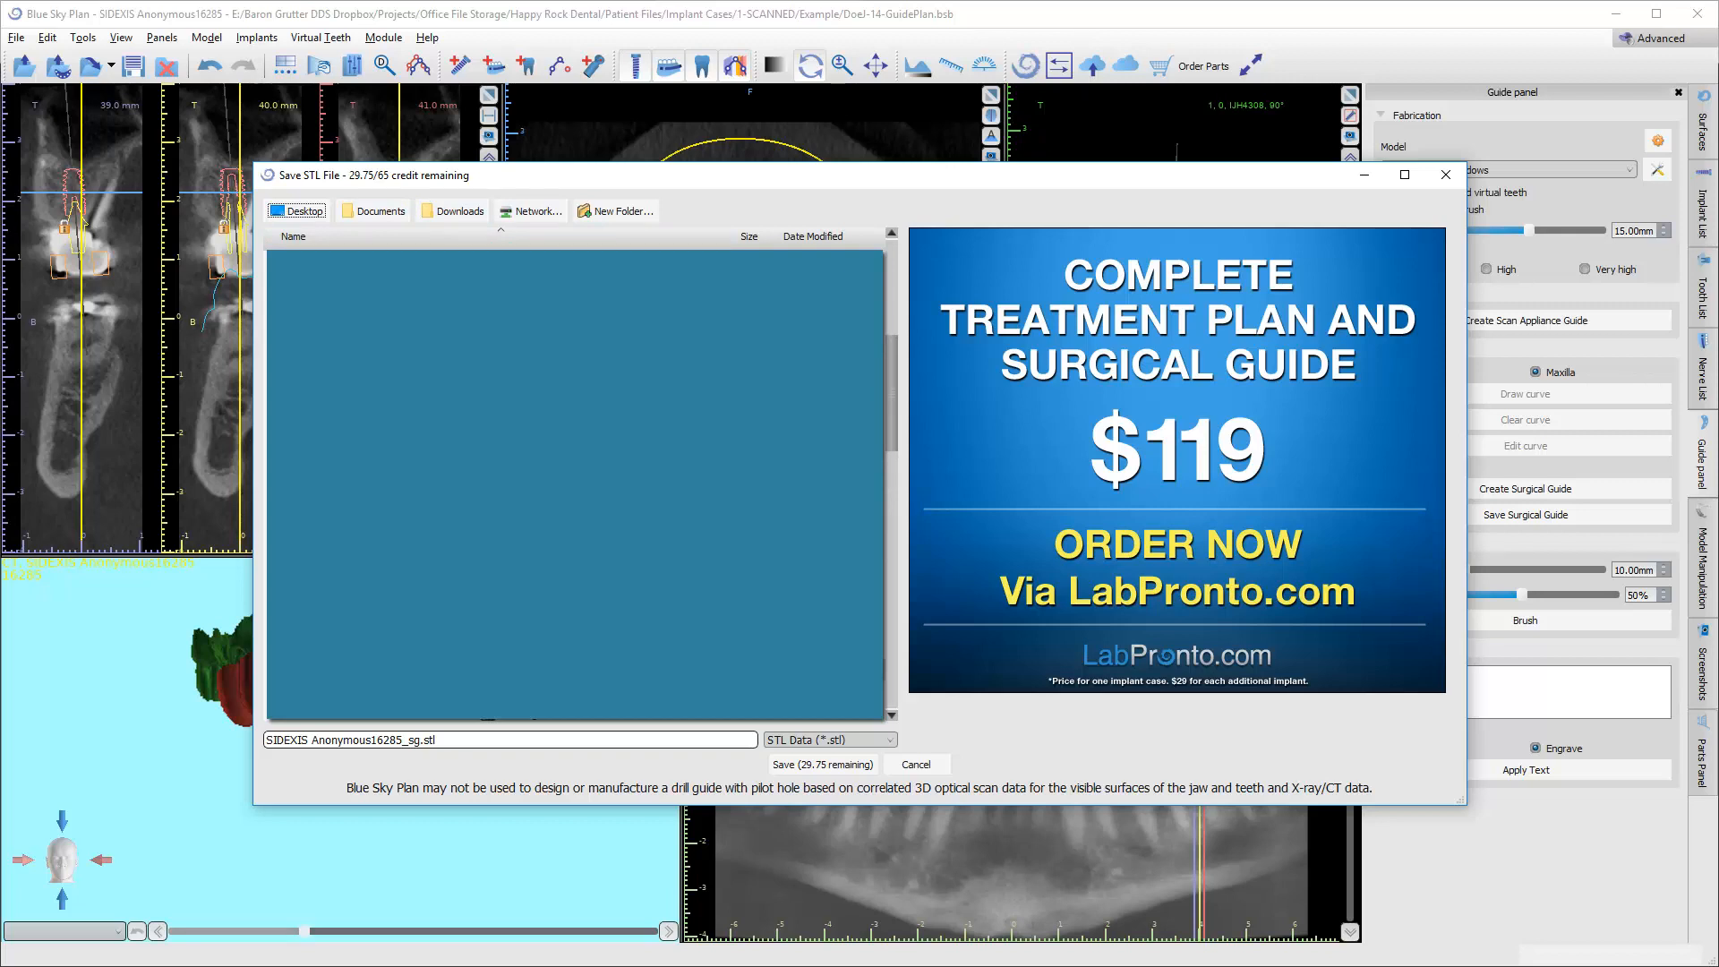
click(574, 484)
scroll(575, 483, down, 6)
scroll(574, 483, up, 5)
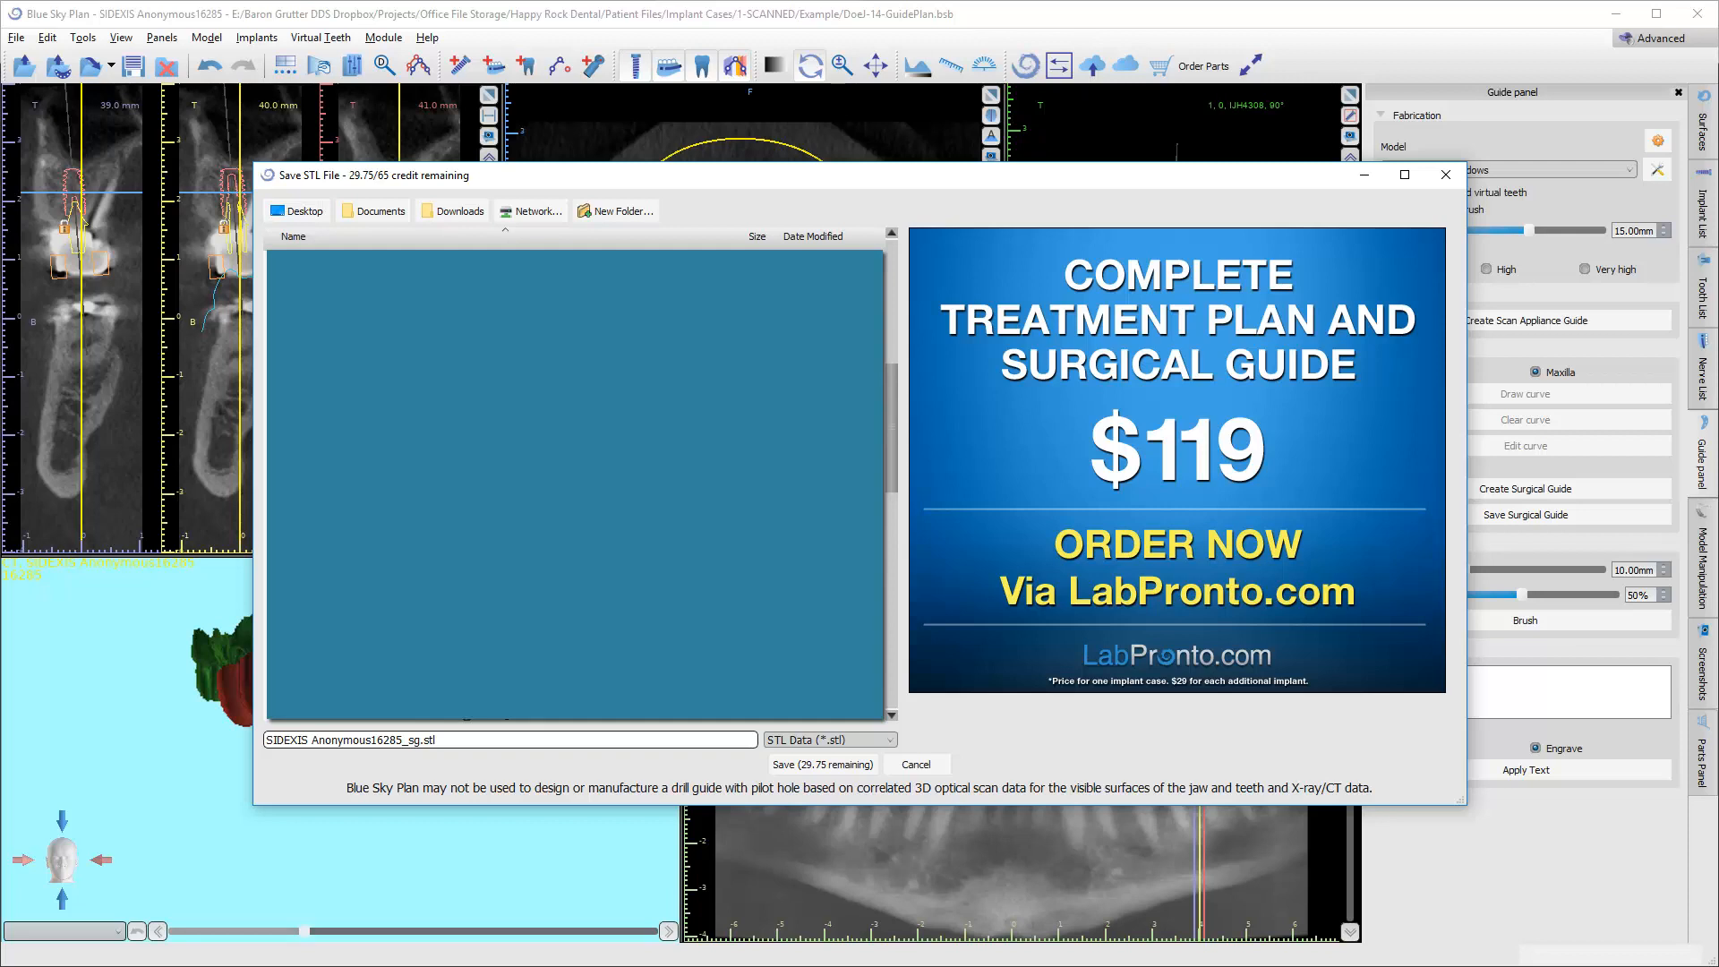
scroll(892, 408, up, 1)
triple_click(476, 740)
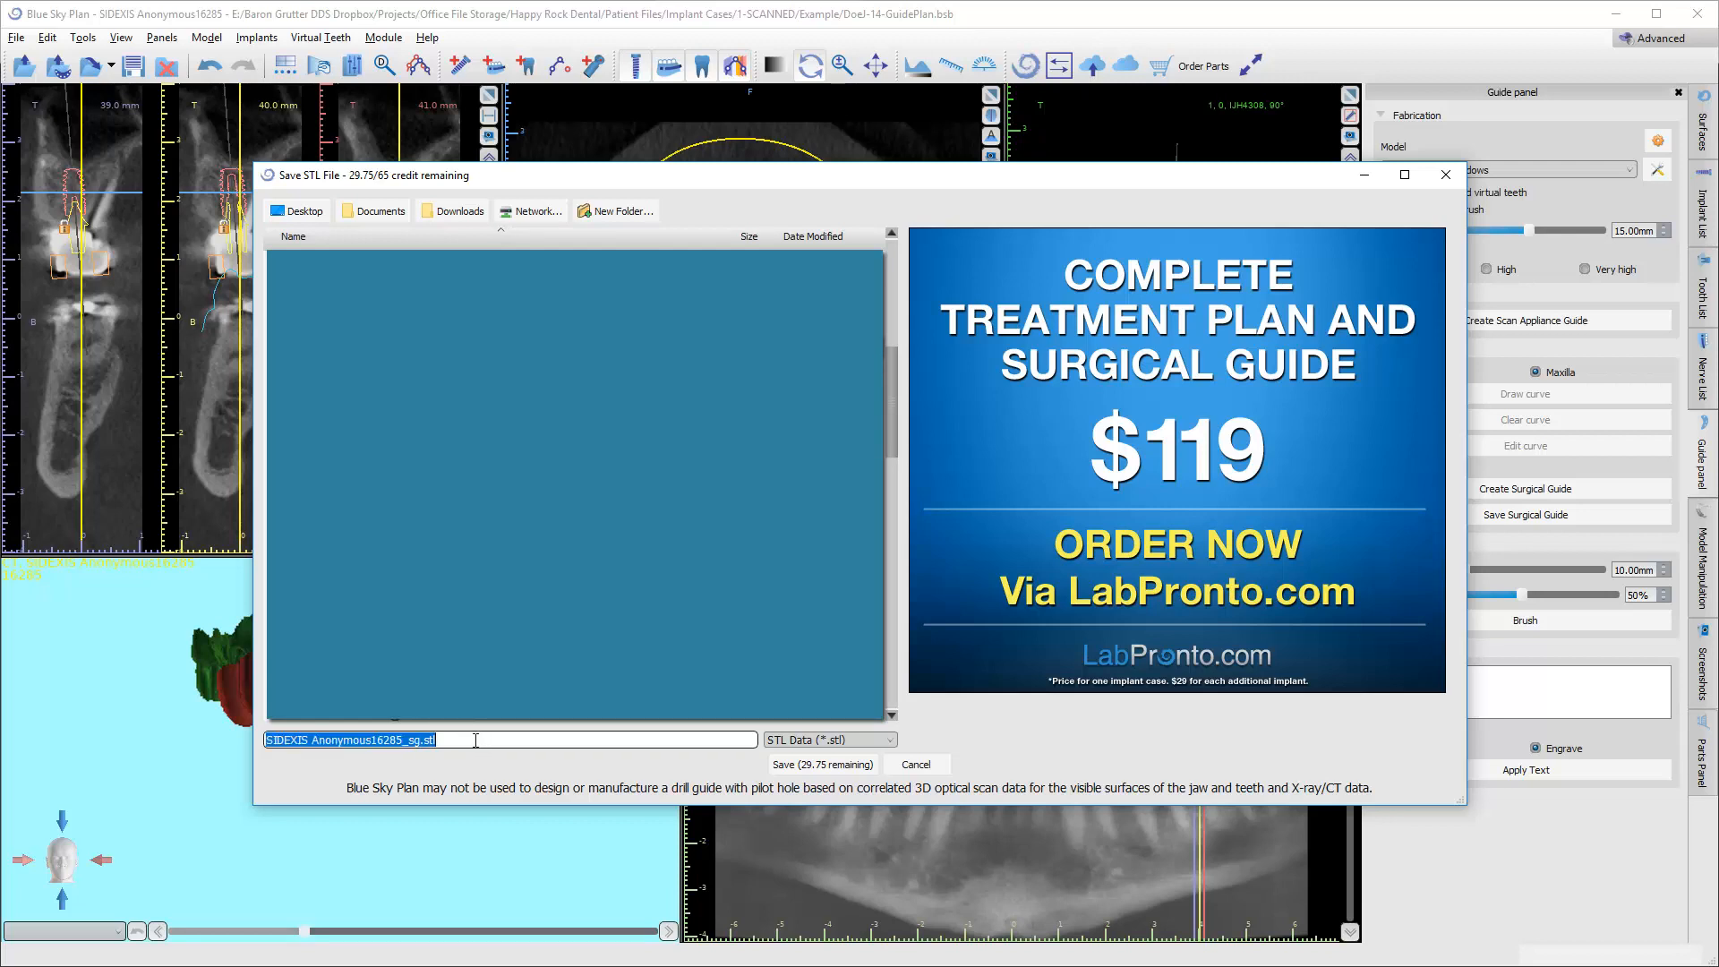
text(DoeJ-14-Guide)
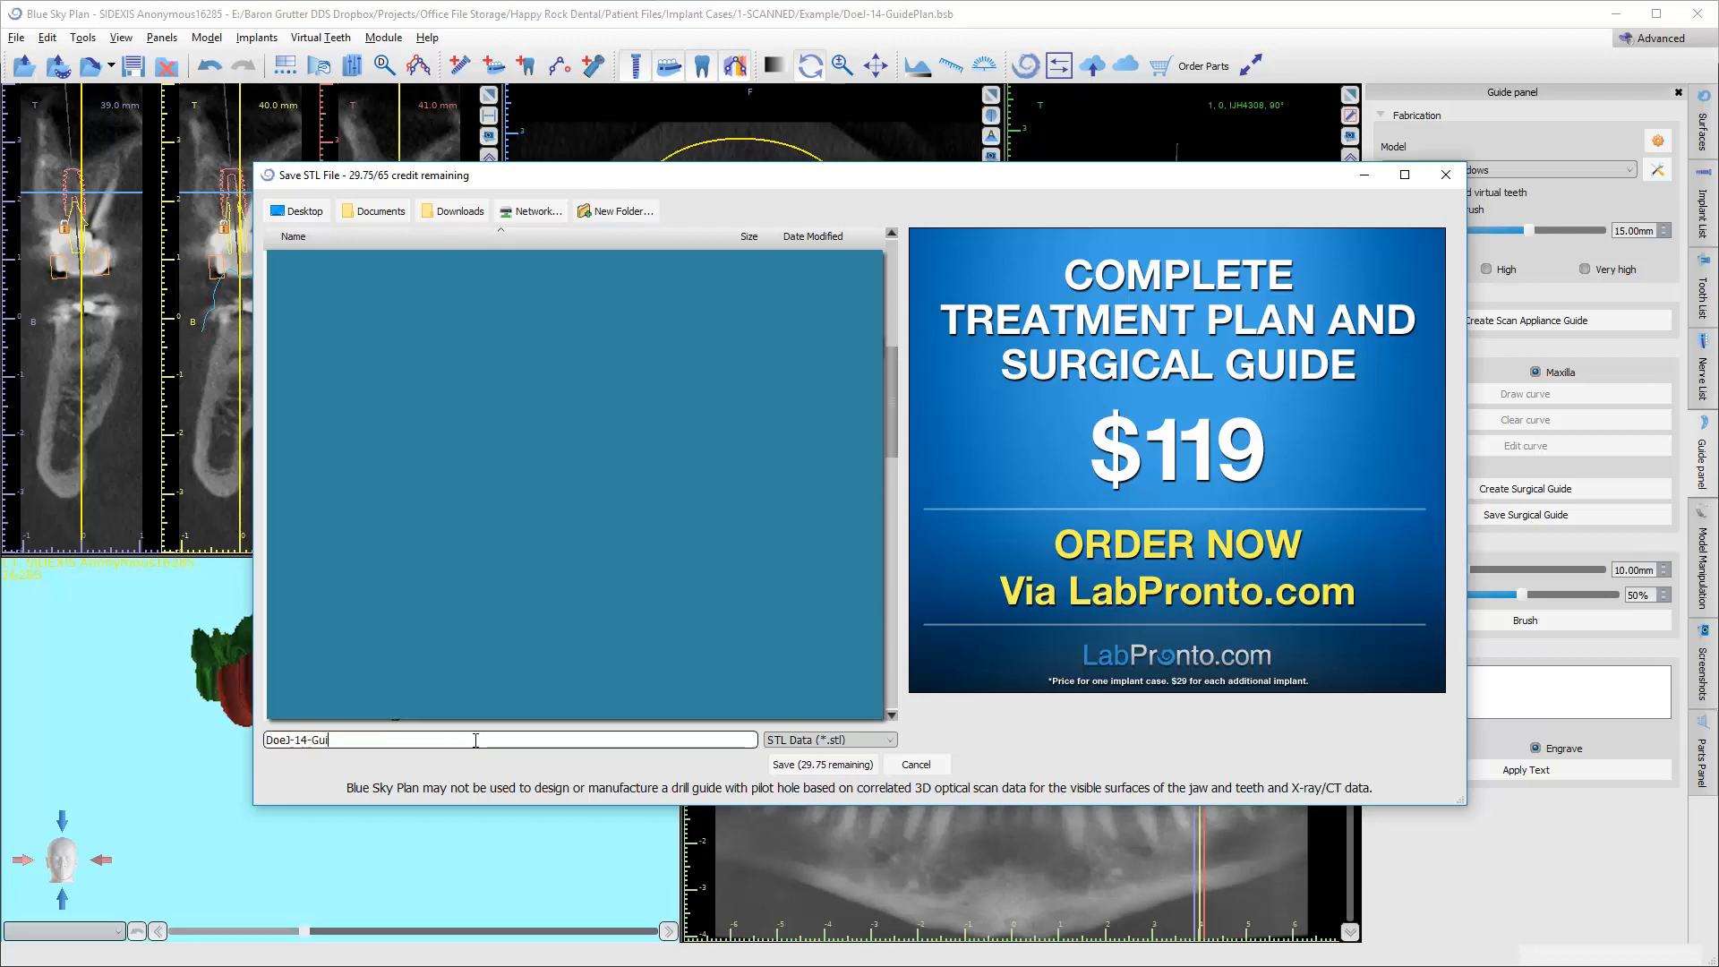
click(821, 766)
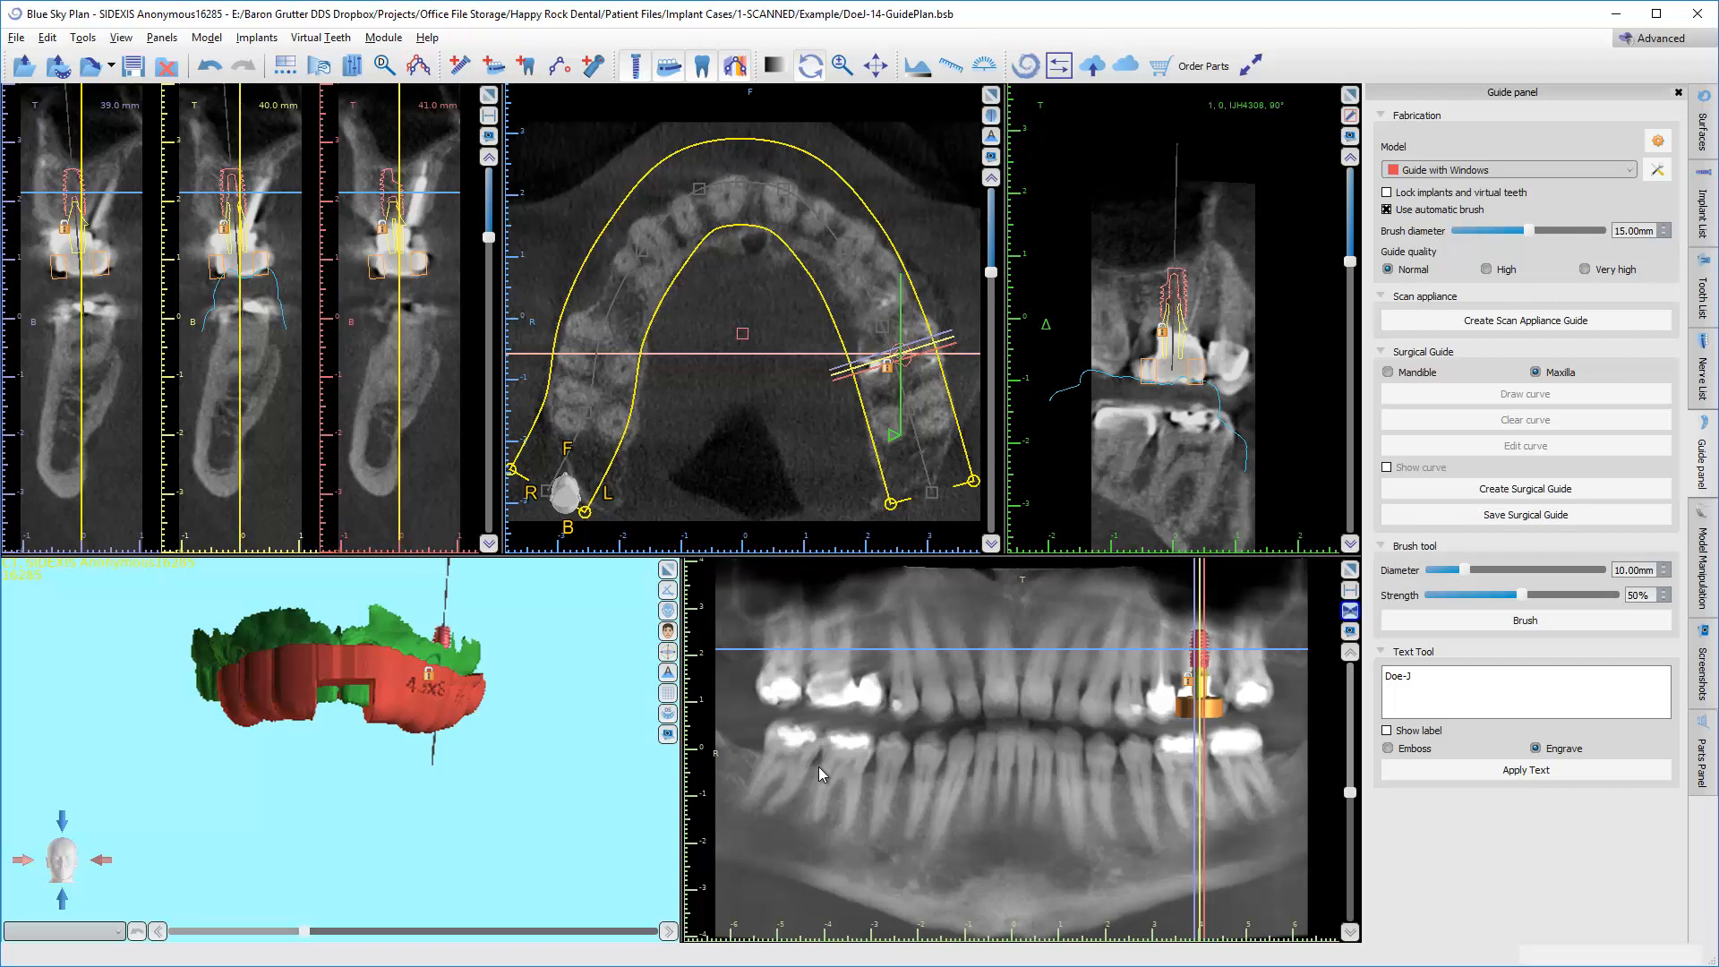
Launch RayWare and load the exported guide STL from the Example folder into its build volume.
mouse_move(1486, 958)
mouse_down()
mouse_move(1209, 696)
mouse_move(1494, 961)
mouse_up()
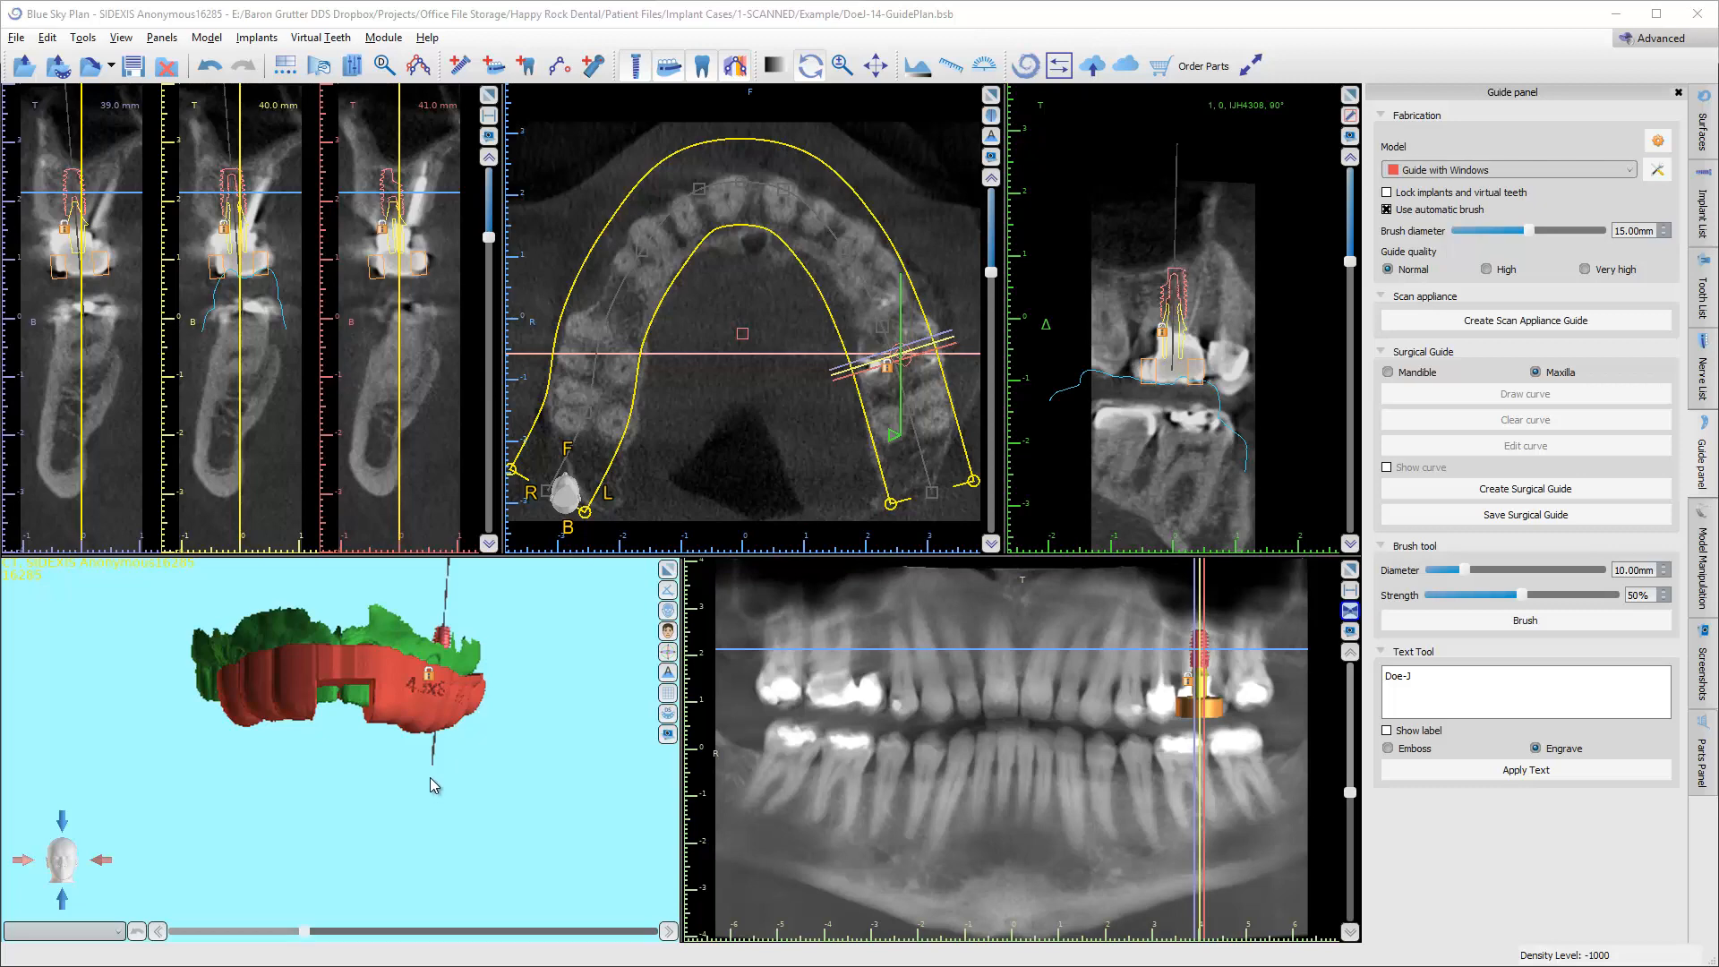
key(super)
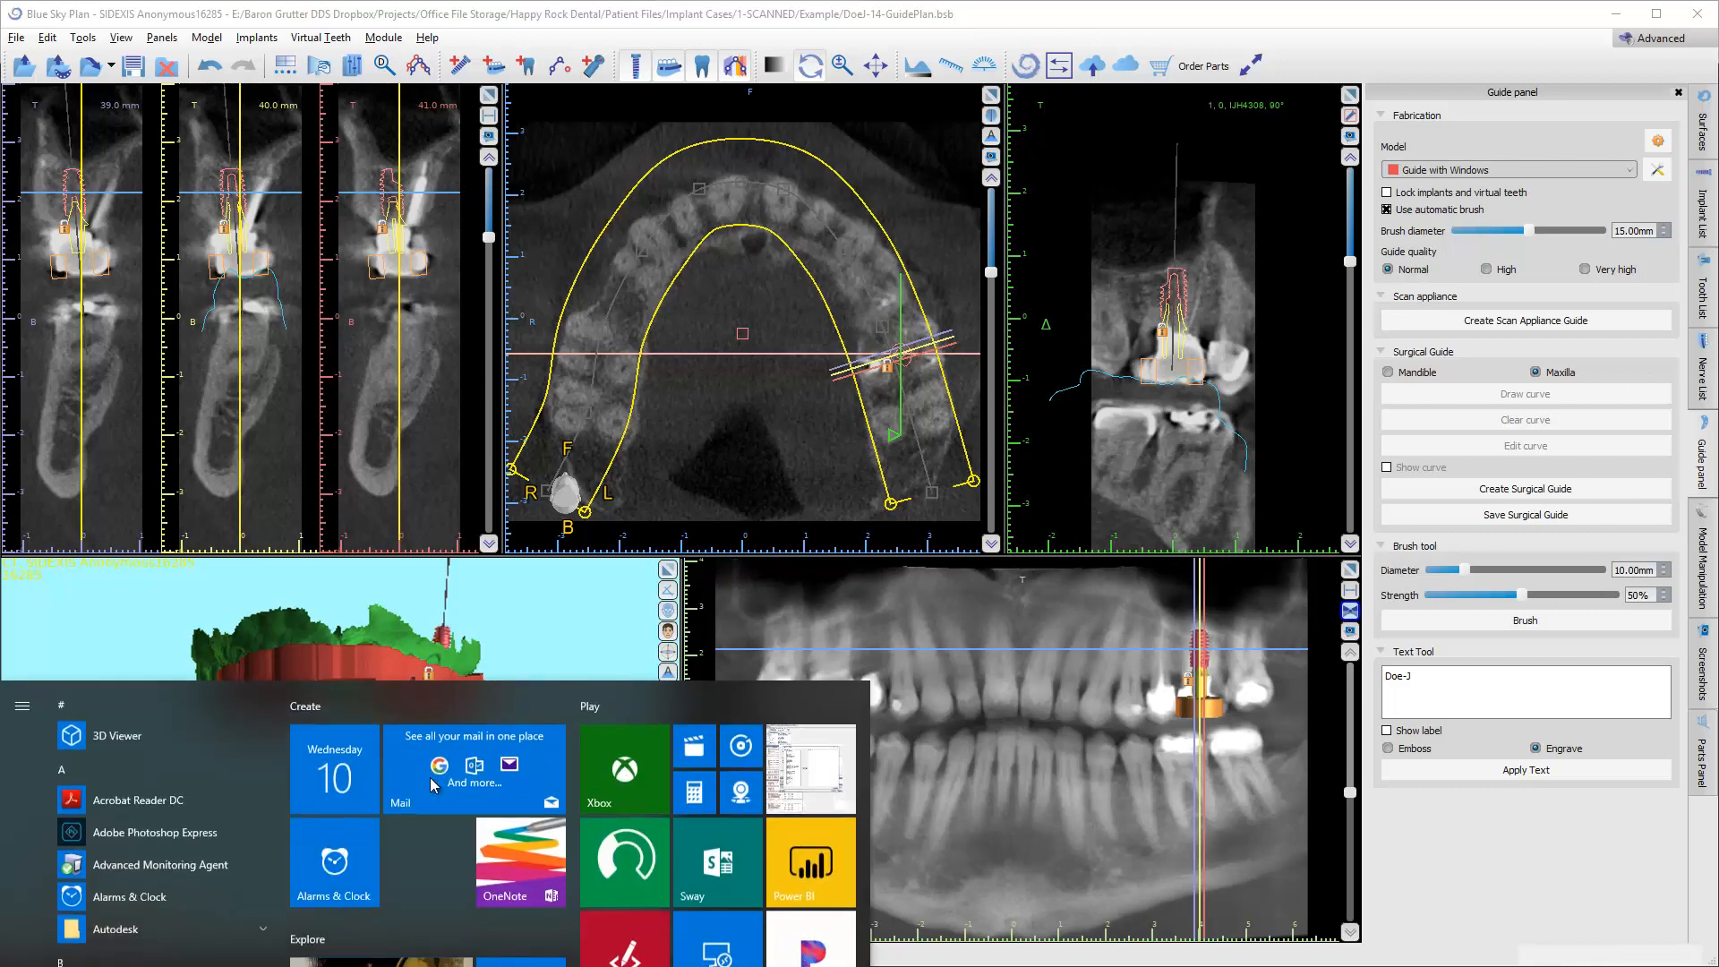
text(ray)
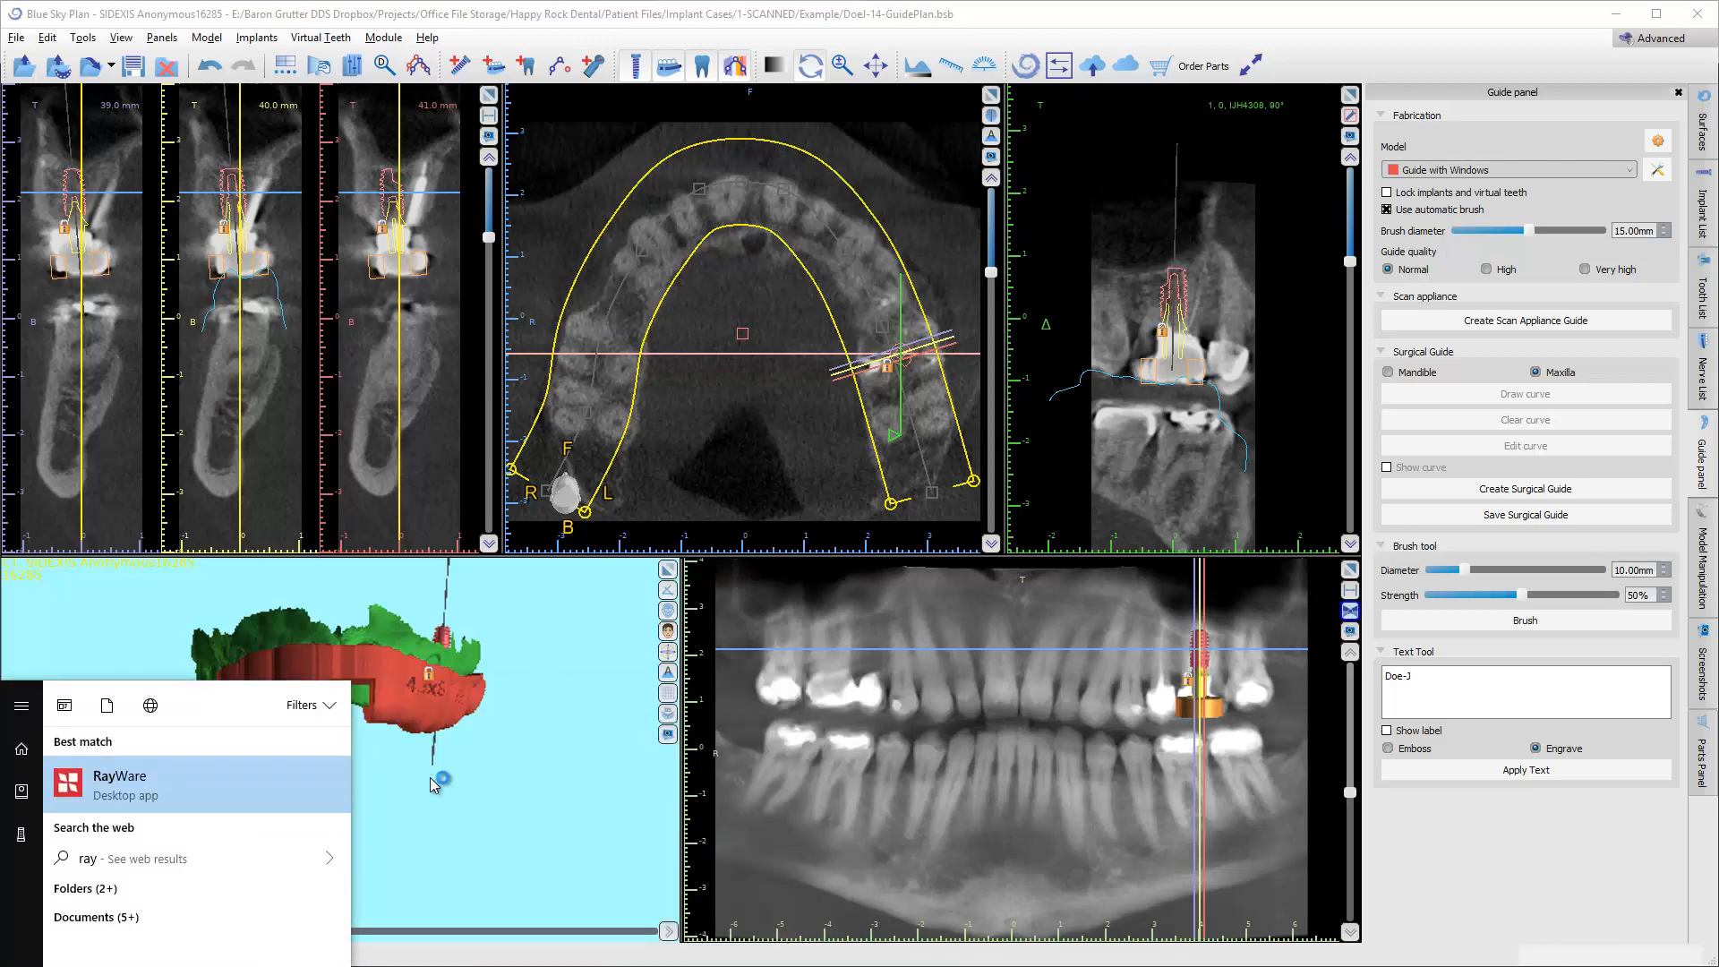
key(Return)
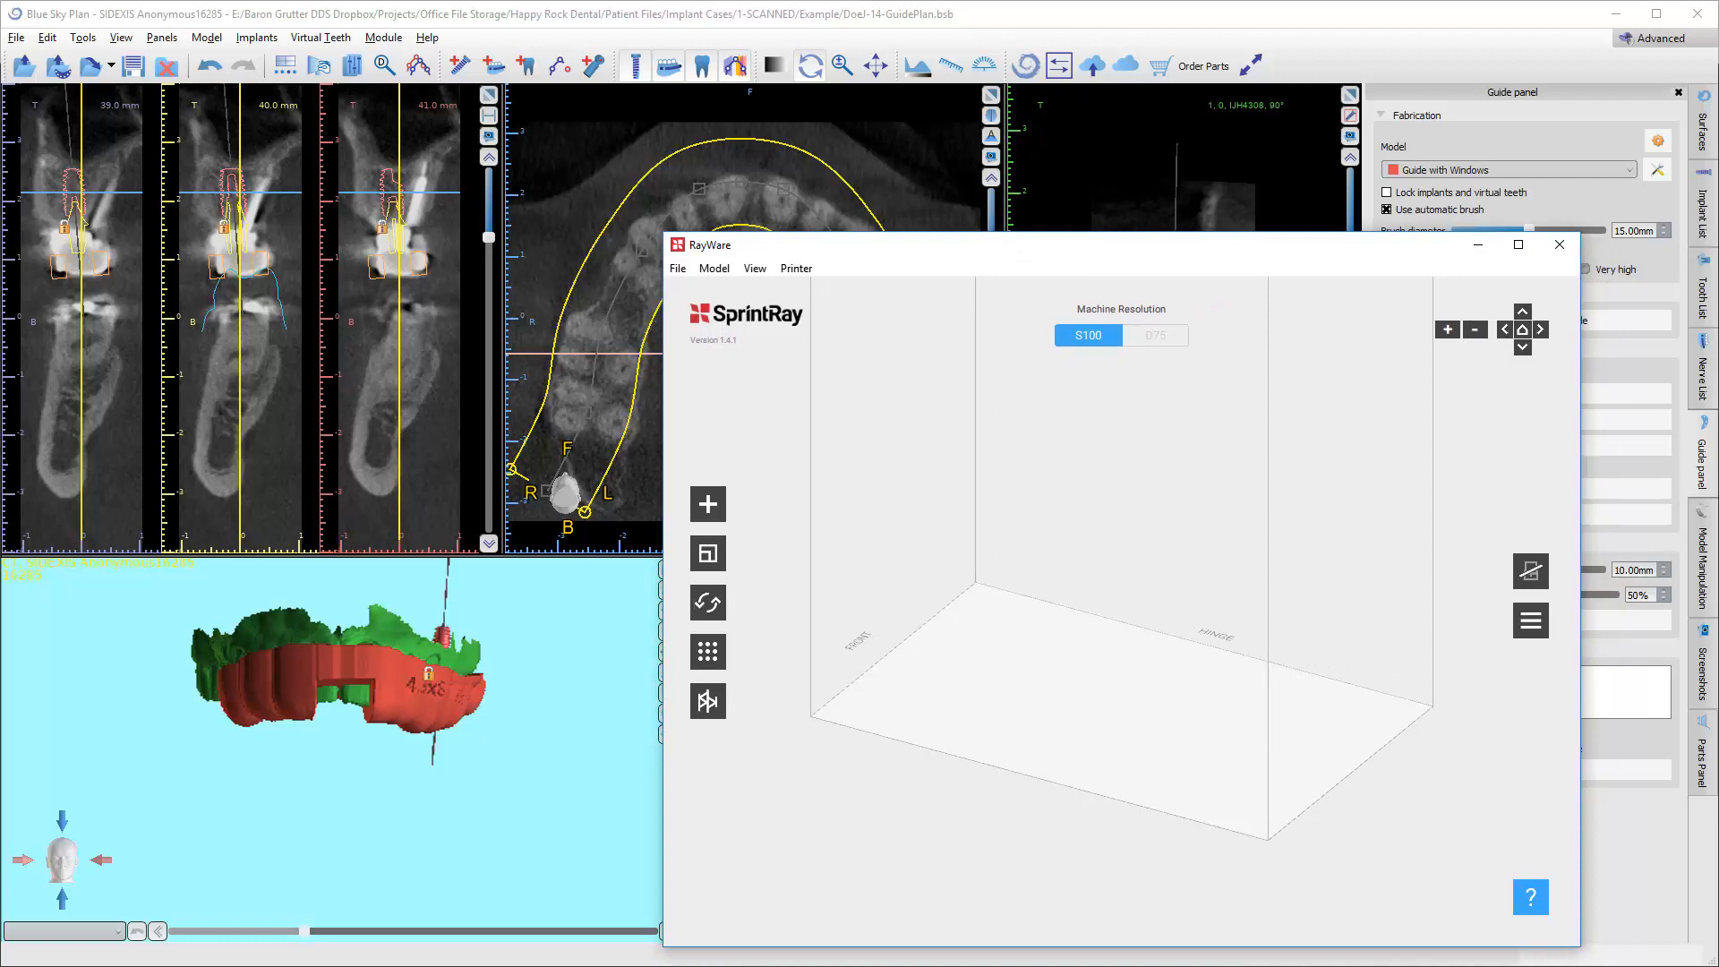
key(alt+Tab)
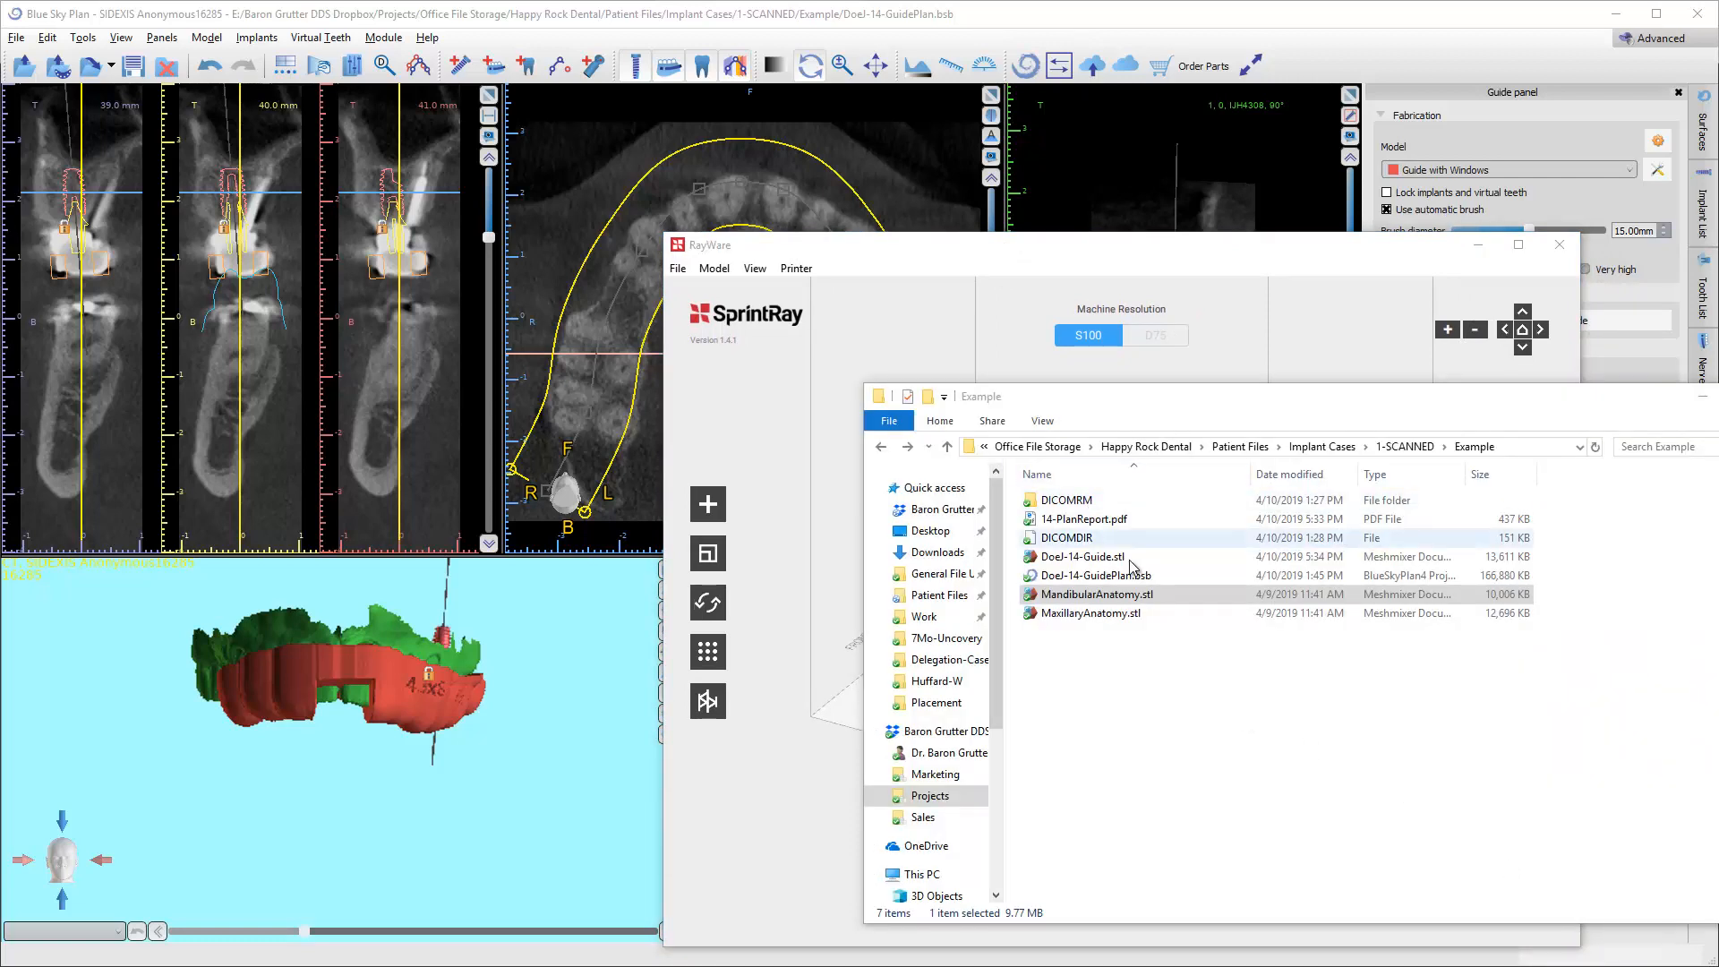
click(1083, 557)
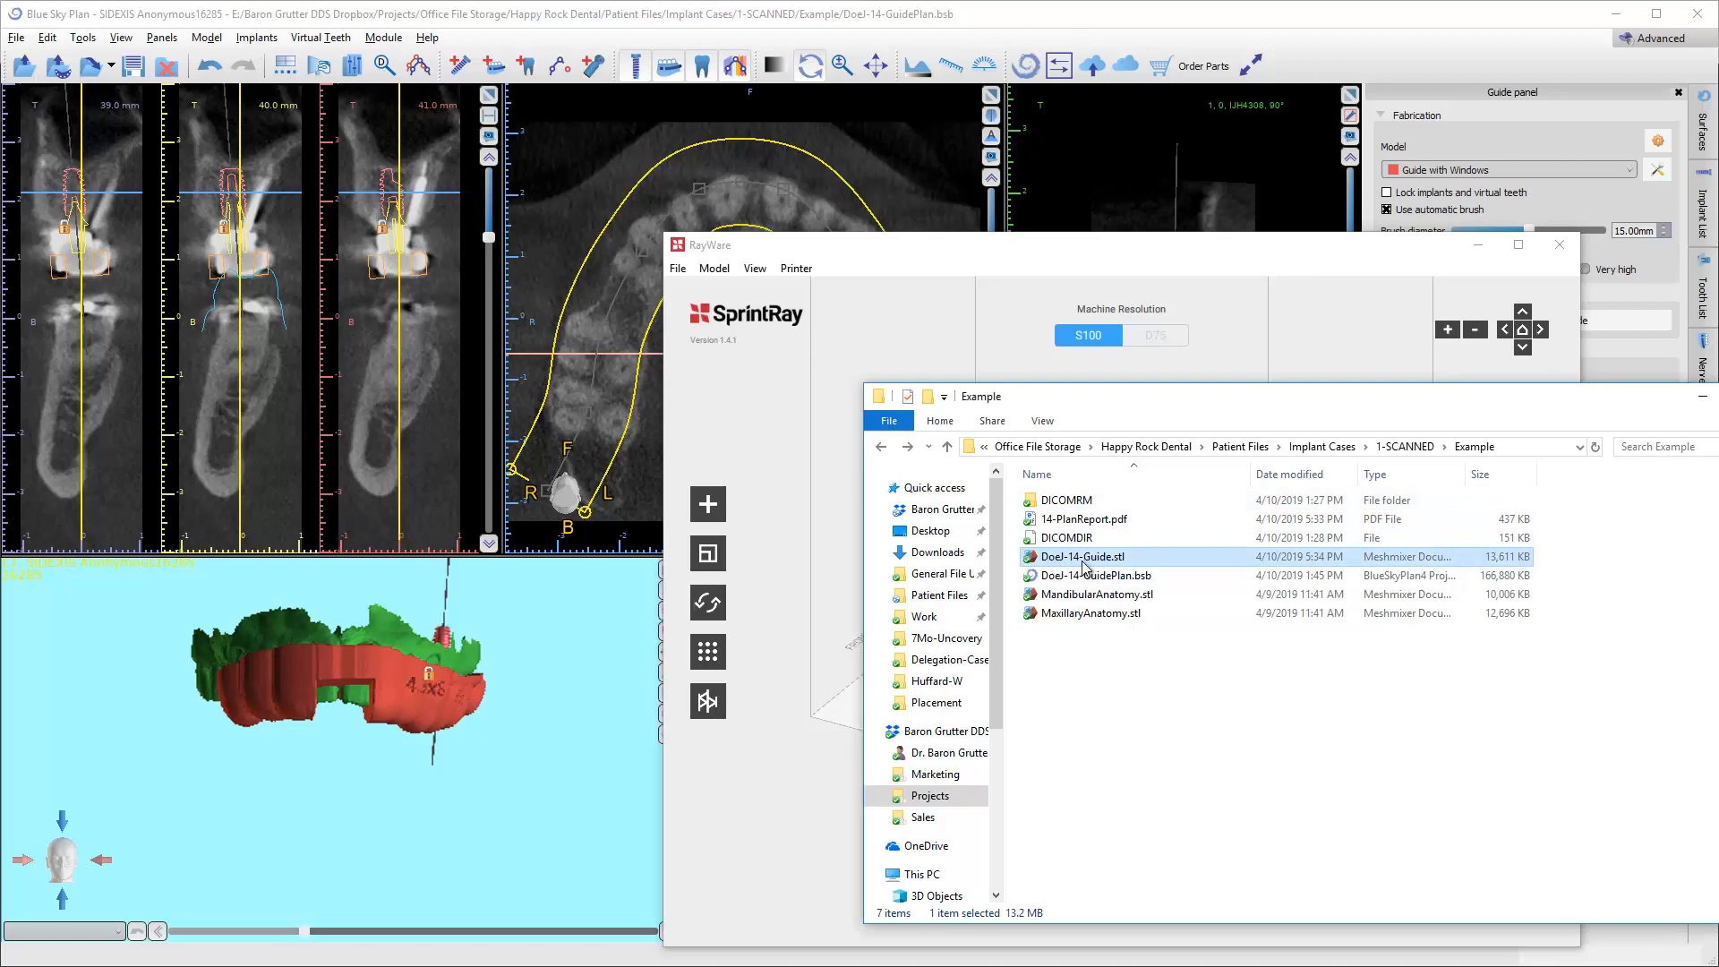
drag(1094, 557, 840, 713)
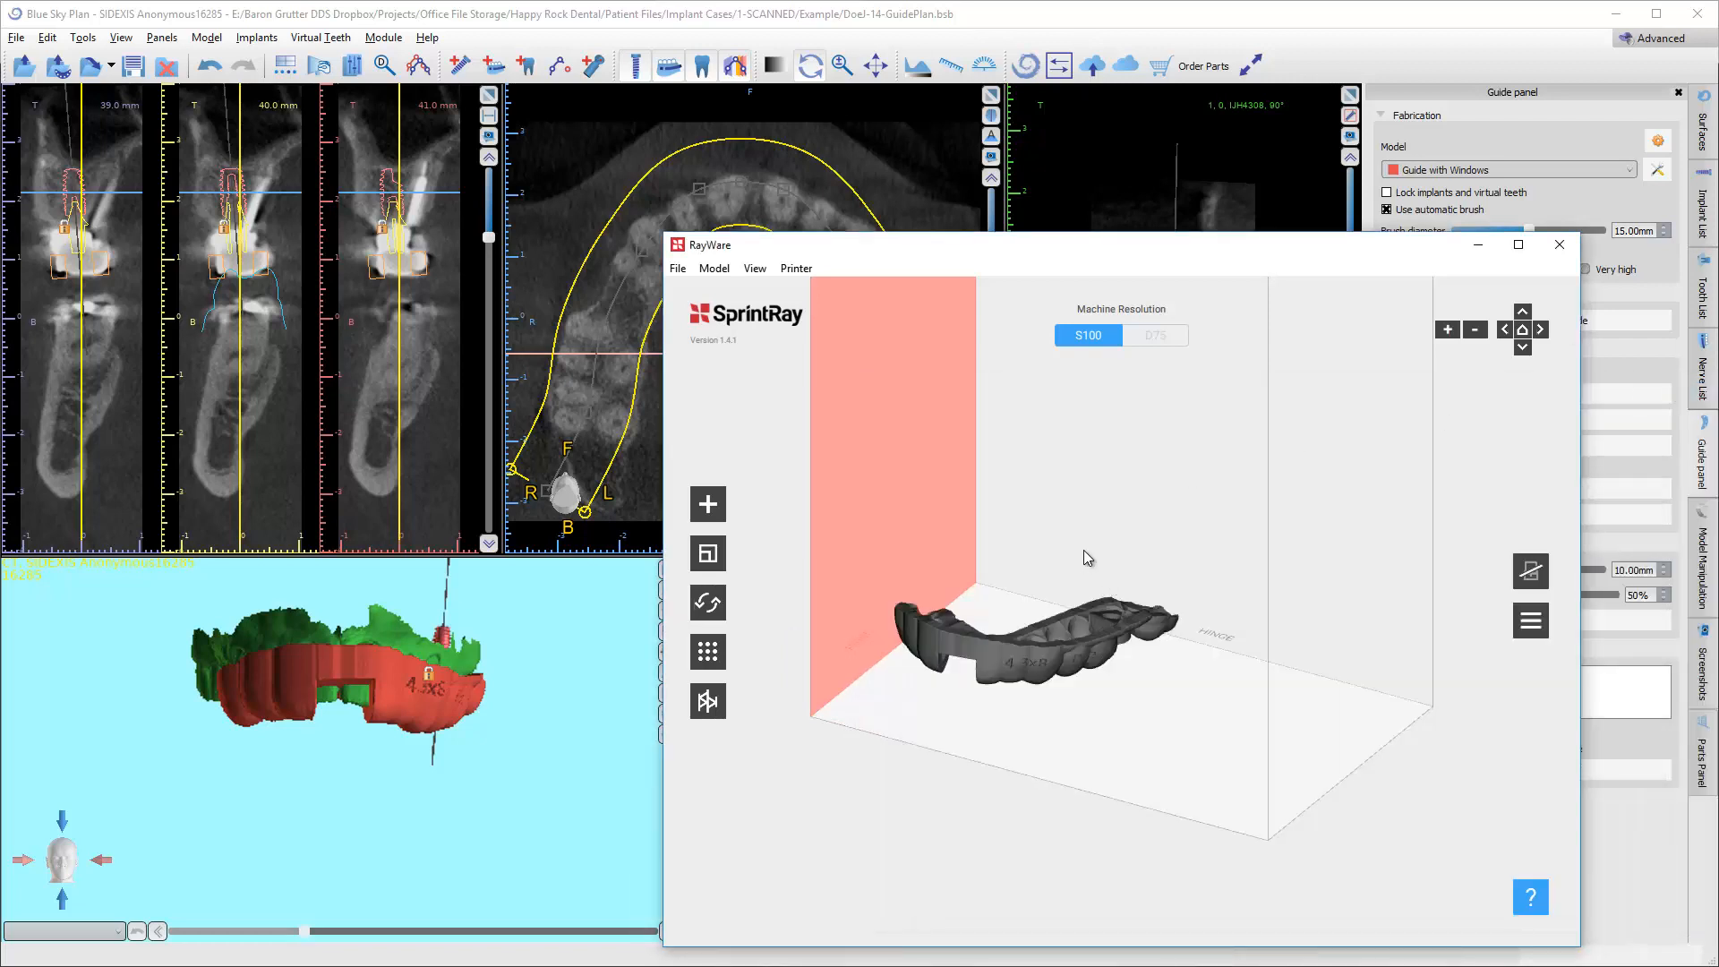
Select the guide on the build platform and tilt it with the rotation gimbal so its implant-side end is raised.
drag(1041, 588, 982, 579)
click(1018, 609)
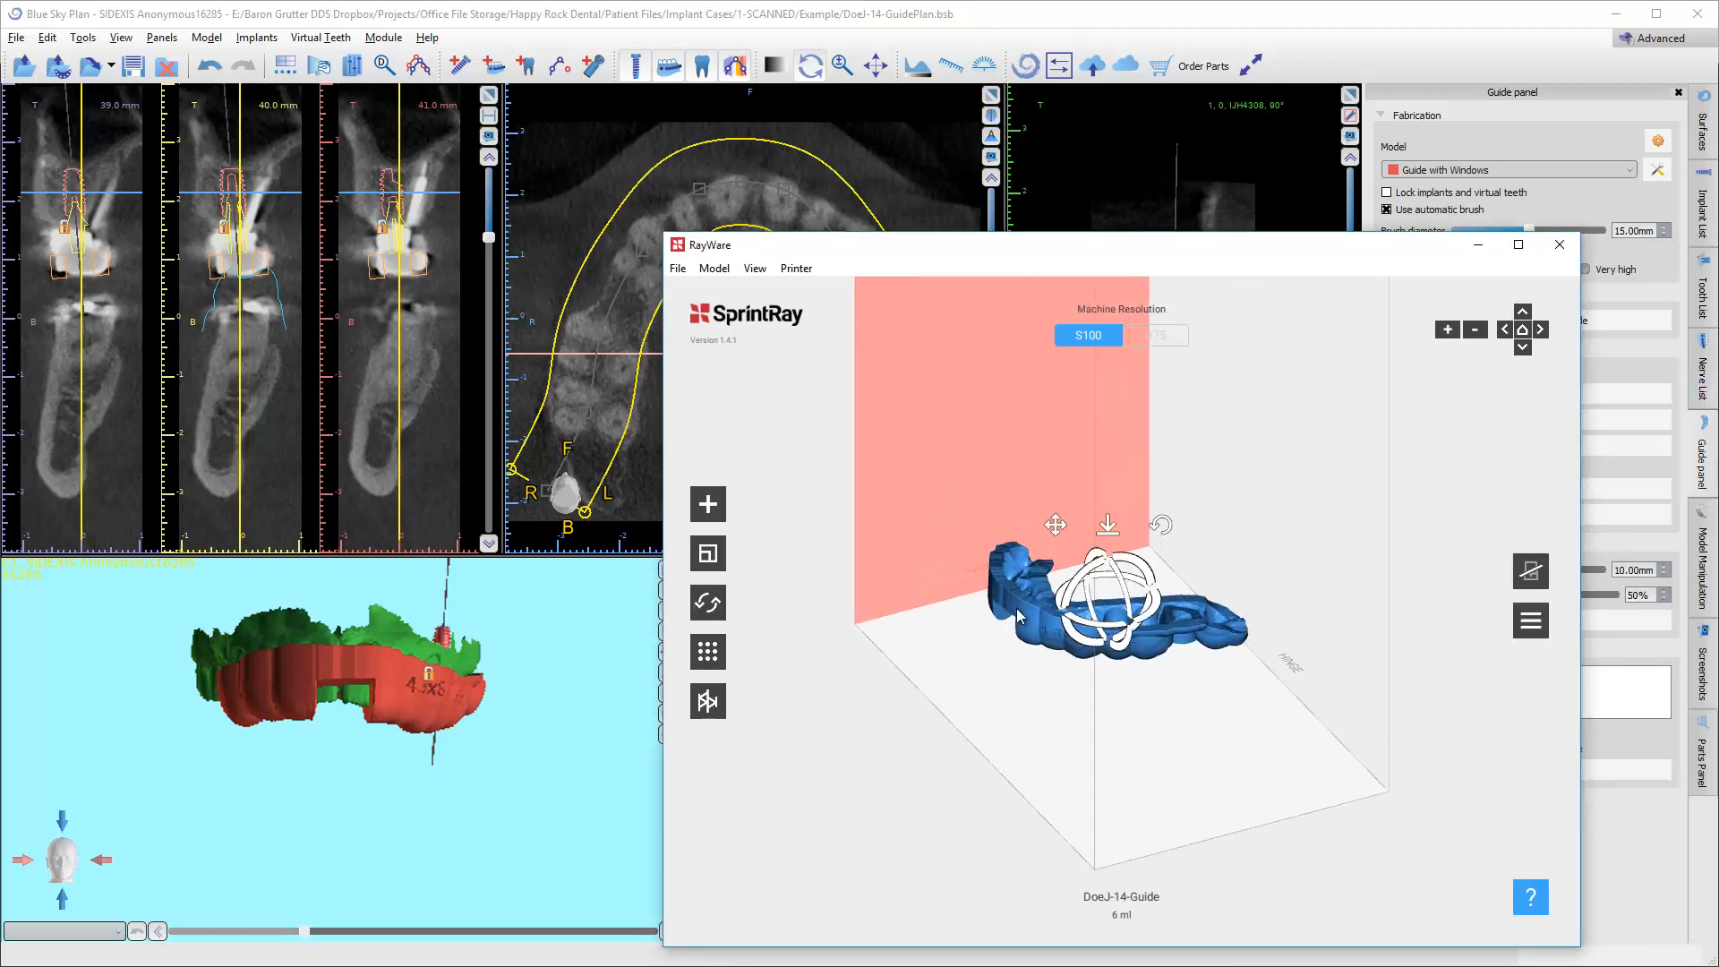
middle_drag(1048, 658, 975, 611)
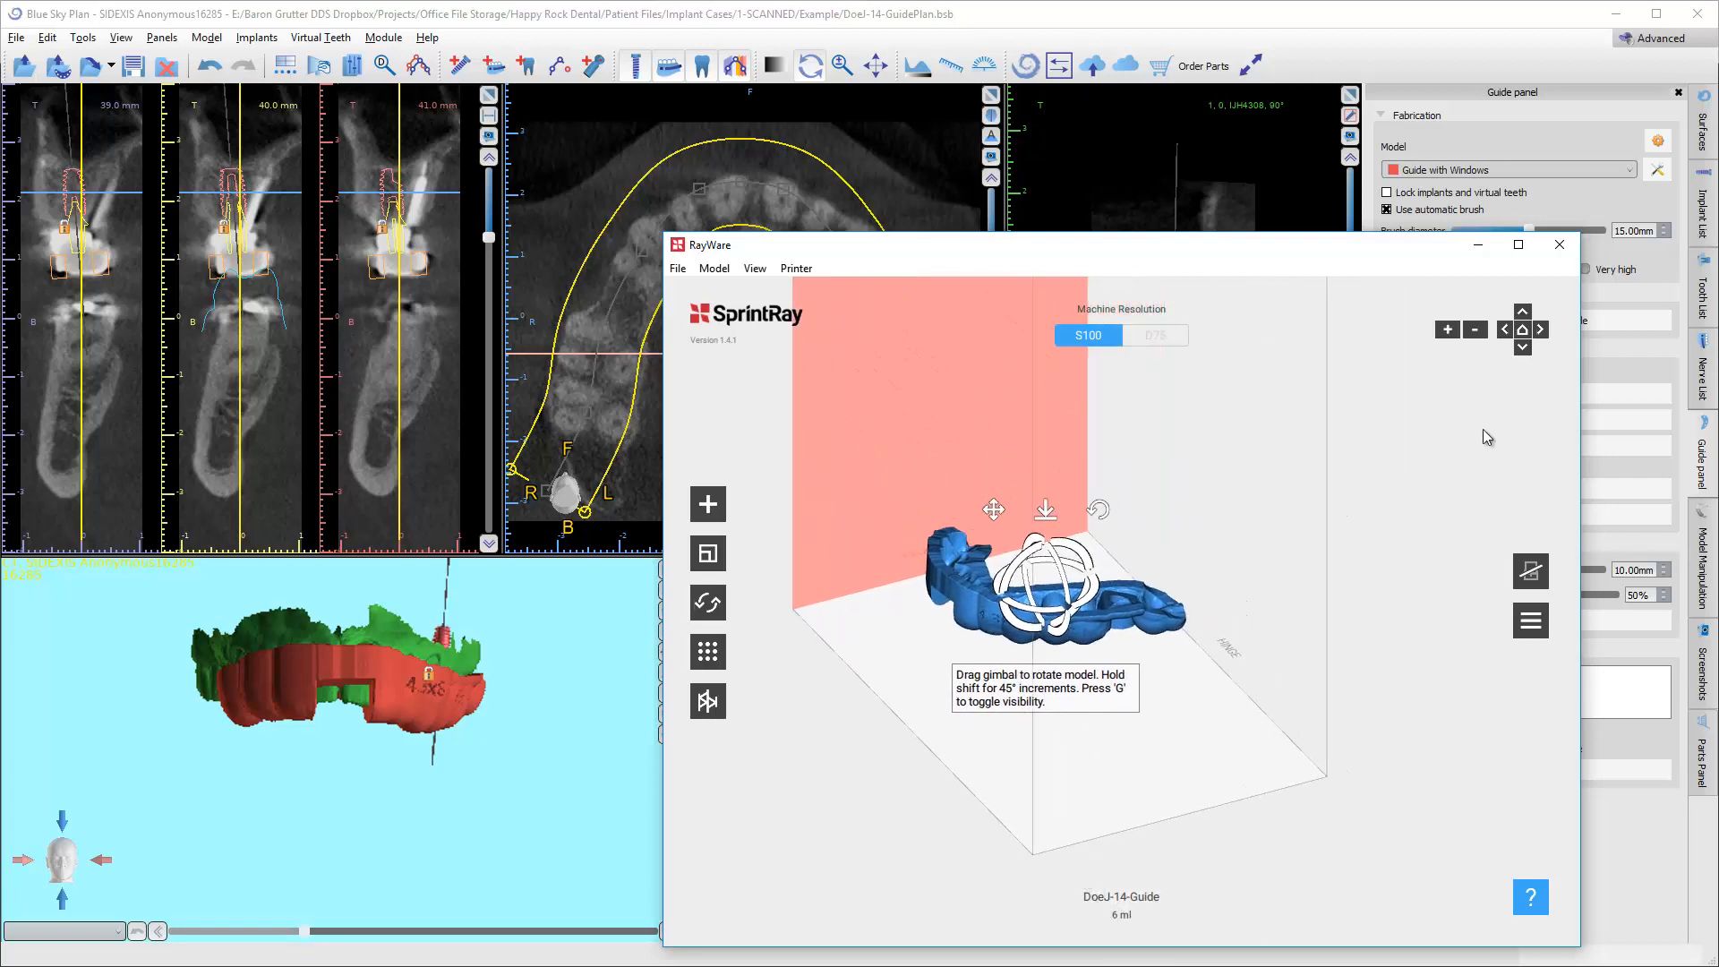
drag(1149, 737, 1080, 668)
middle_drag(1060, 652, 1066, 705)
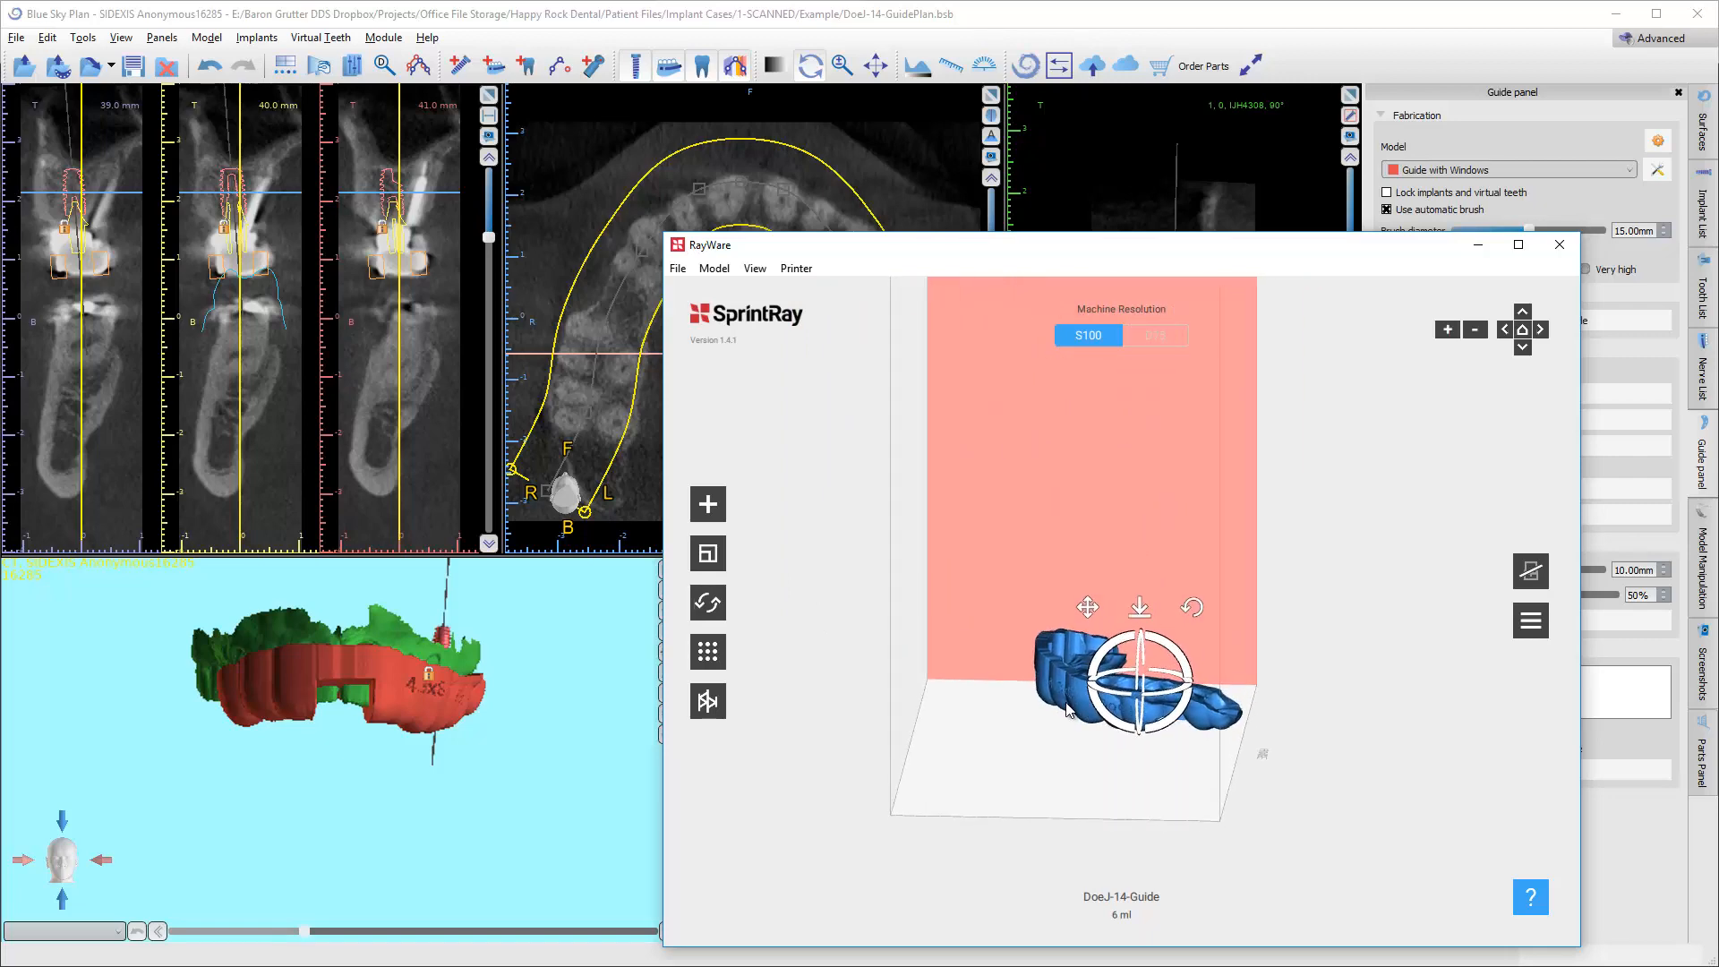
scroll(1064, 703, down, 3)
scroll(1062, 700, up, 5)
scroll(1063, 706, up, 2)
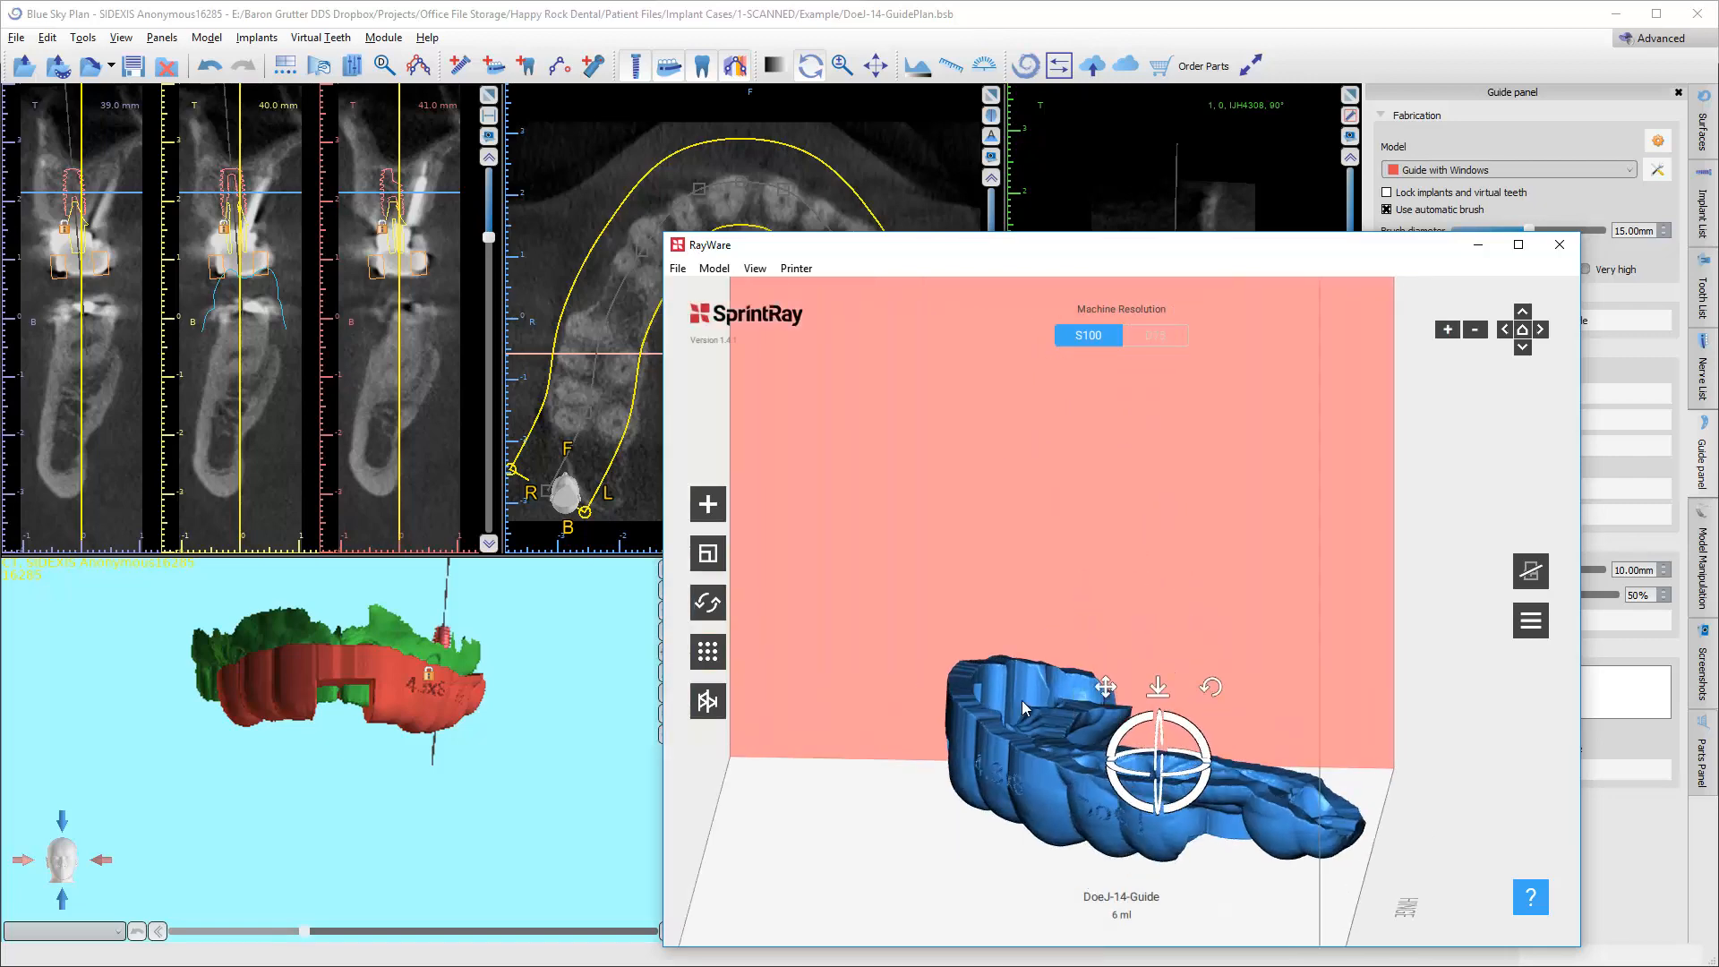
drag(1063, 593, 969, 499)
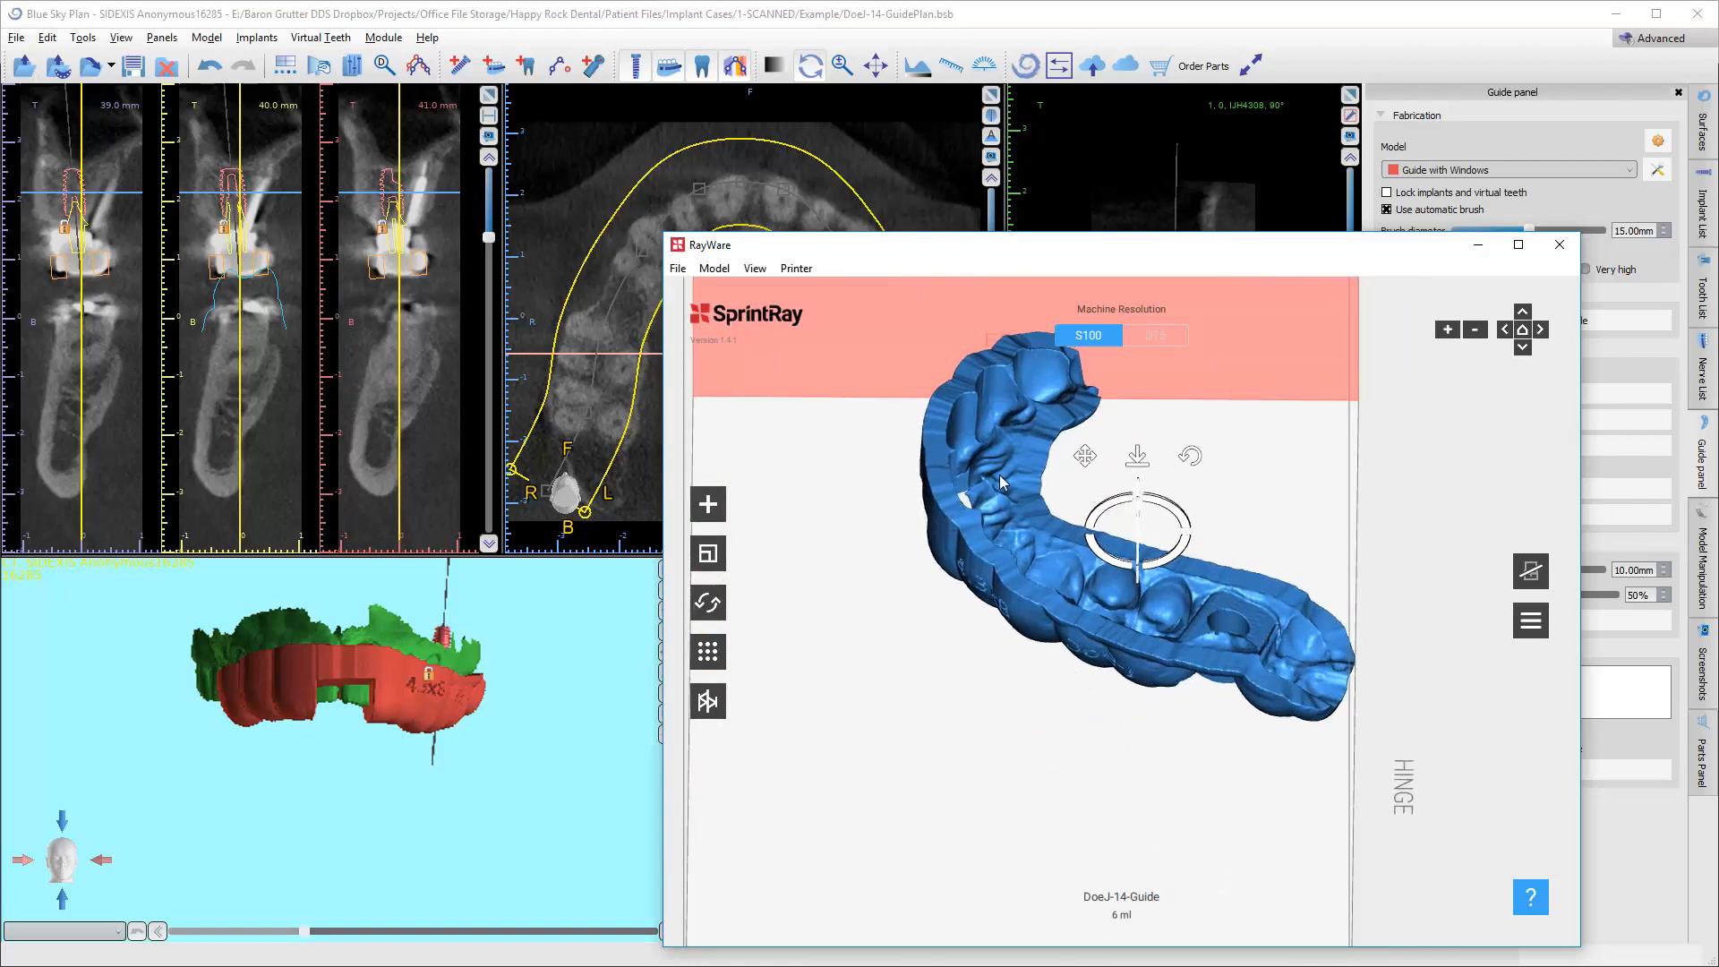
drag(1109, 527, 1131, 541)
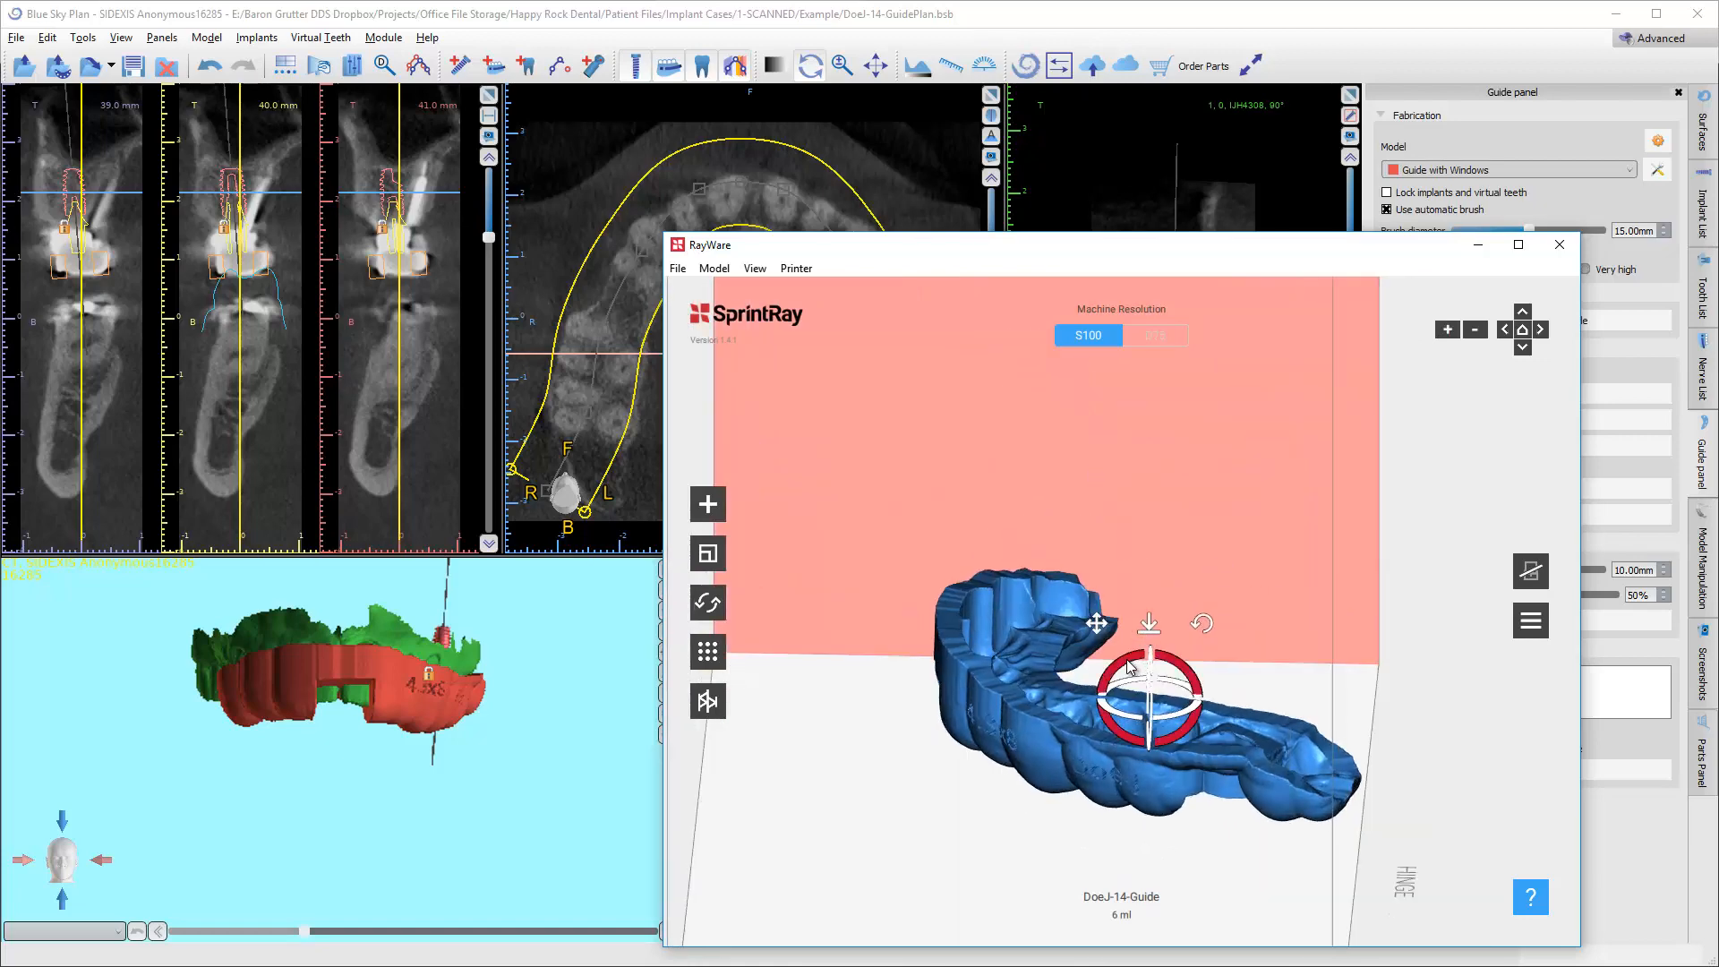
drag(1130, 667, 967, 676)
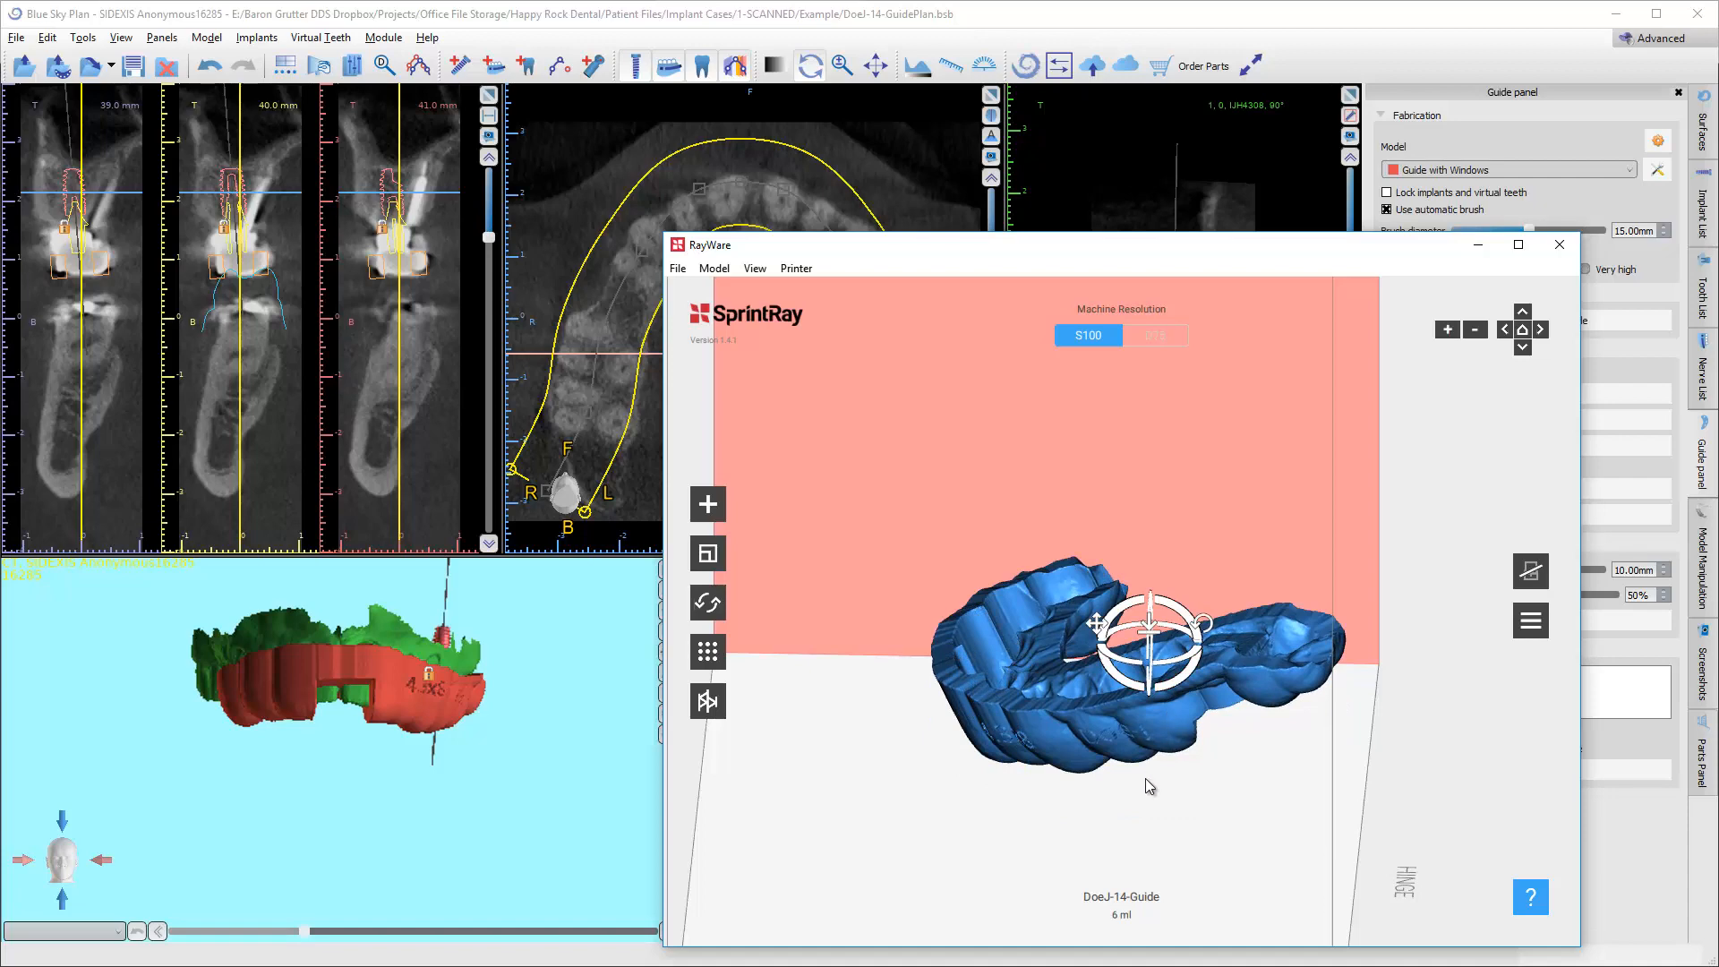
Adjust the guide's orientation and position so it lies fully inside the build volume, clear of the front wall.
drag(1144, 787, 1029, 576)
drag(1225, 482, 1192, 512)
right_drag(1088, 548, 1058, 633)
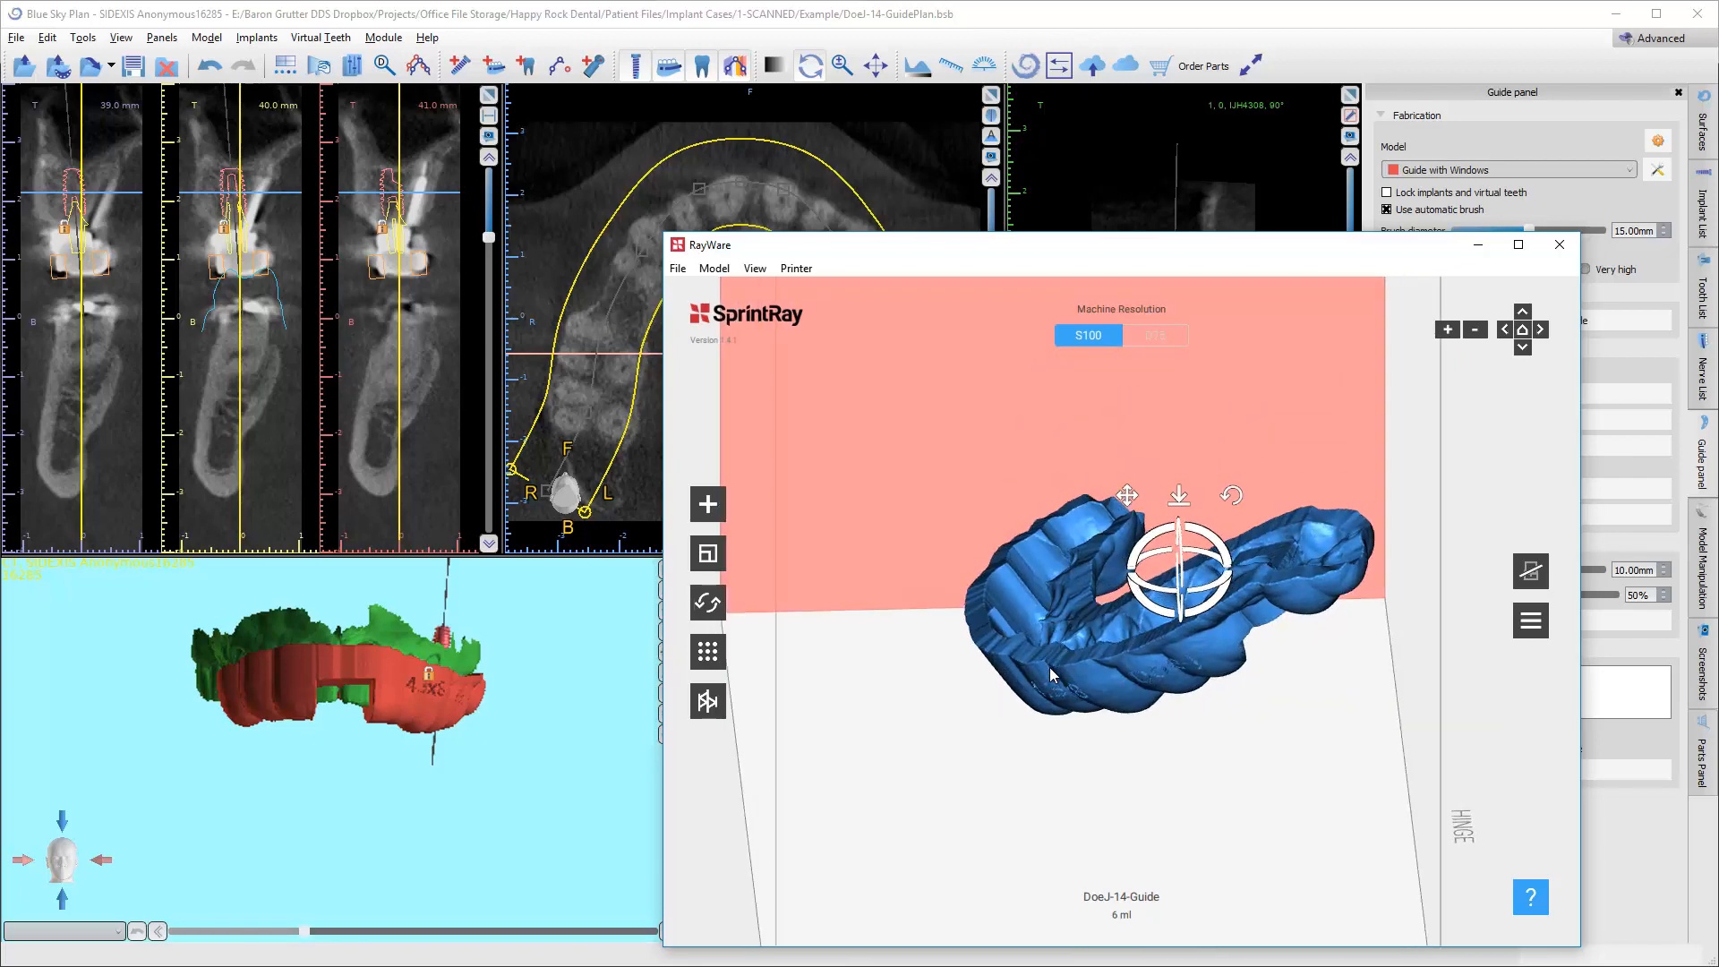
right_drag(1024, 666, 1078, 653)
middle_drag(1078, 653, 1254, 637)
scroll(1153, 609, up, 5)
right_drag(1153, 609, 1113, 668)
scroll(1131, 555, down, 6)
drag(1027, 592, 1170, 652)
right_drag(1237, 651, 1109, 537)
right_drag(1168, 753, 1087, 705)
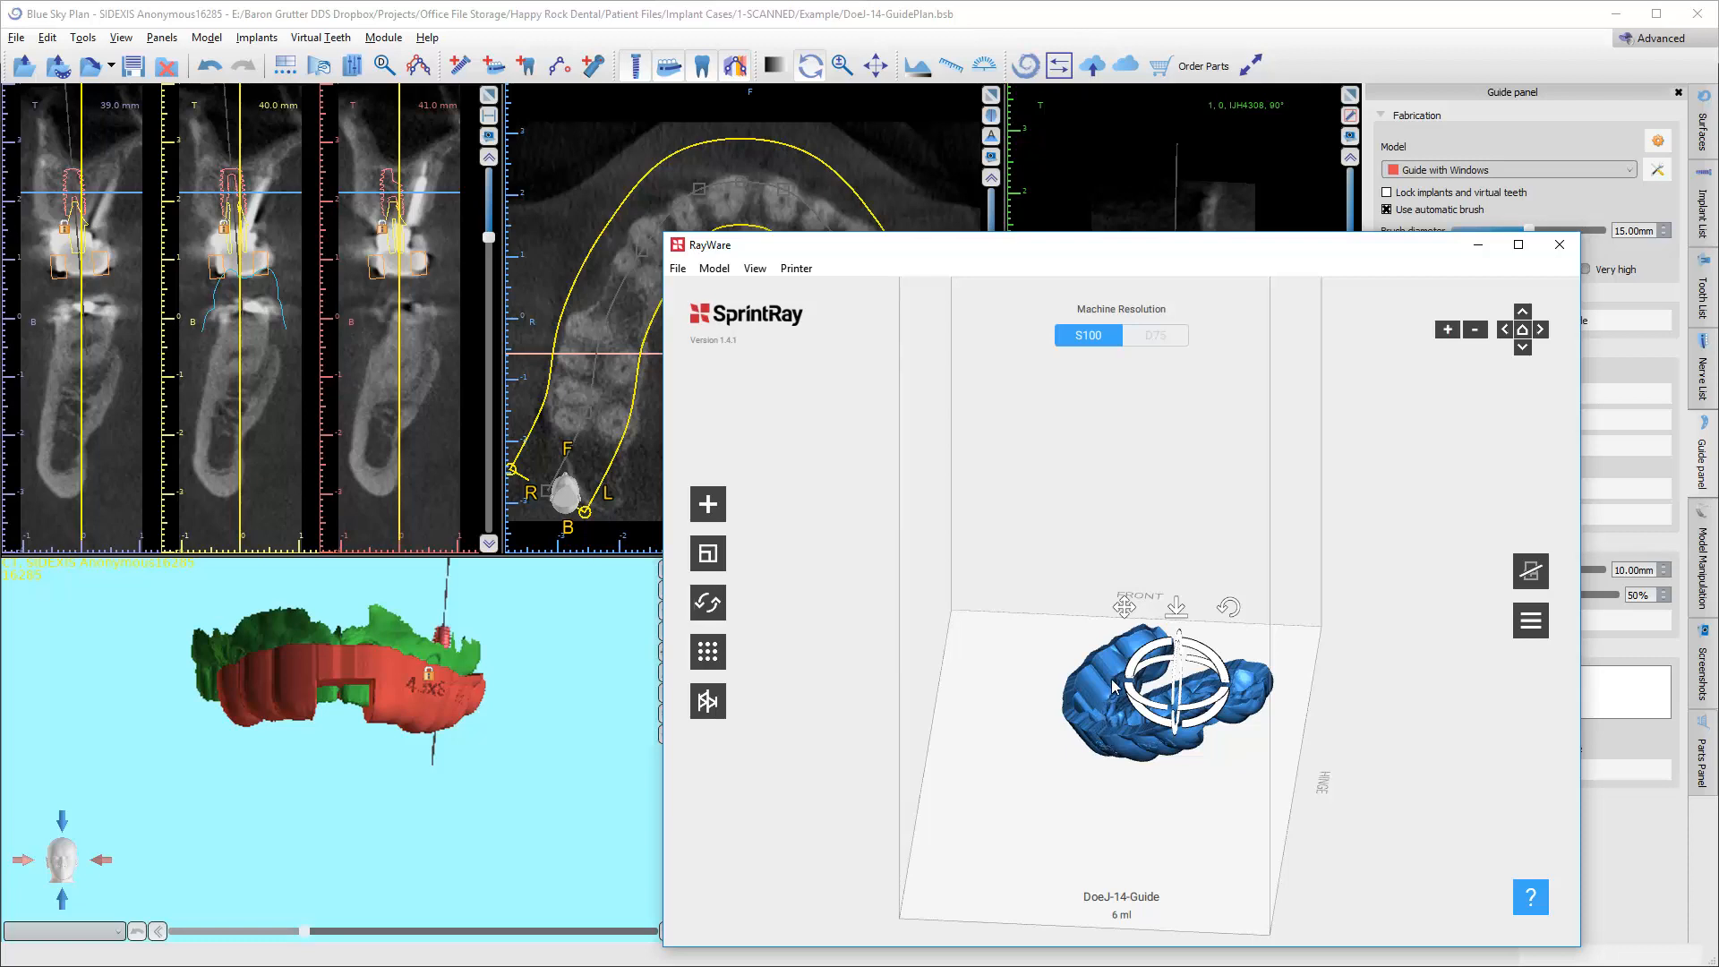
Generate supports for the guide with the recommended medium density and medium strength.
click(707, 702)
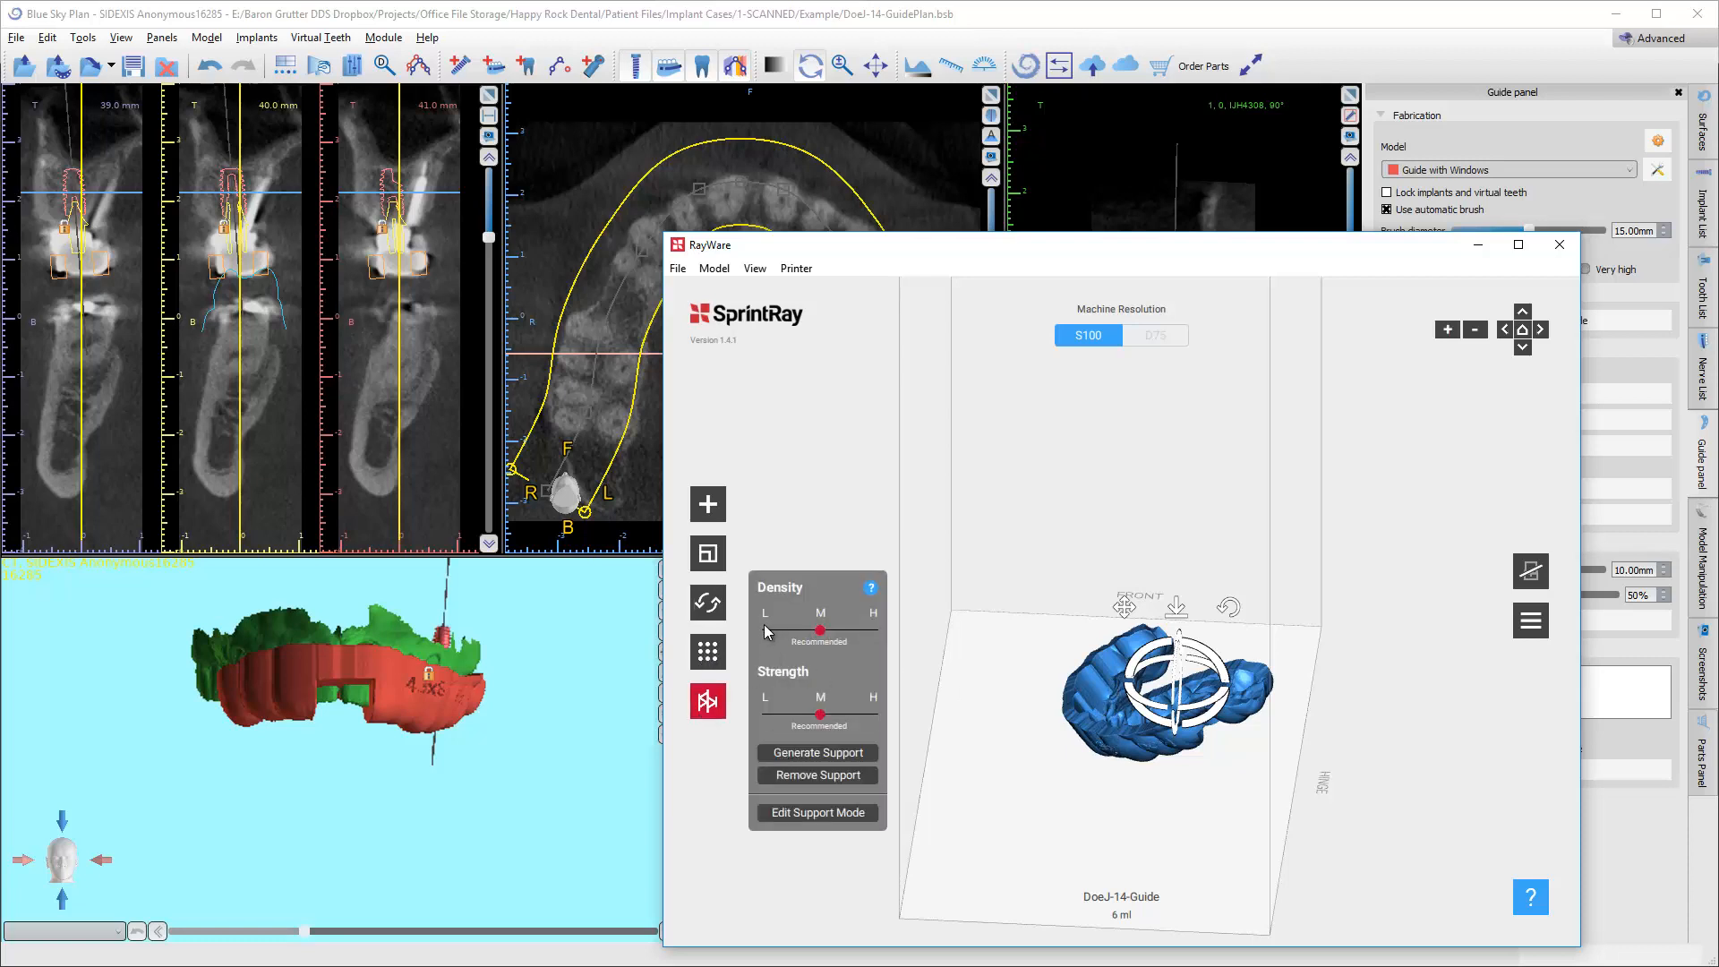
click(813, 755)
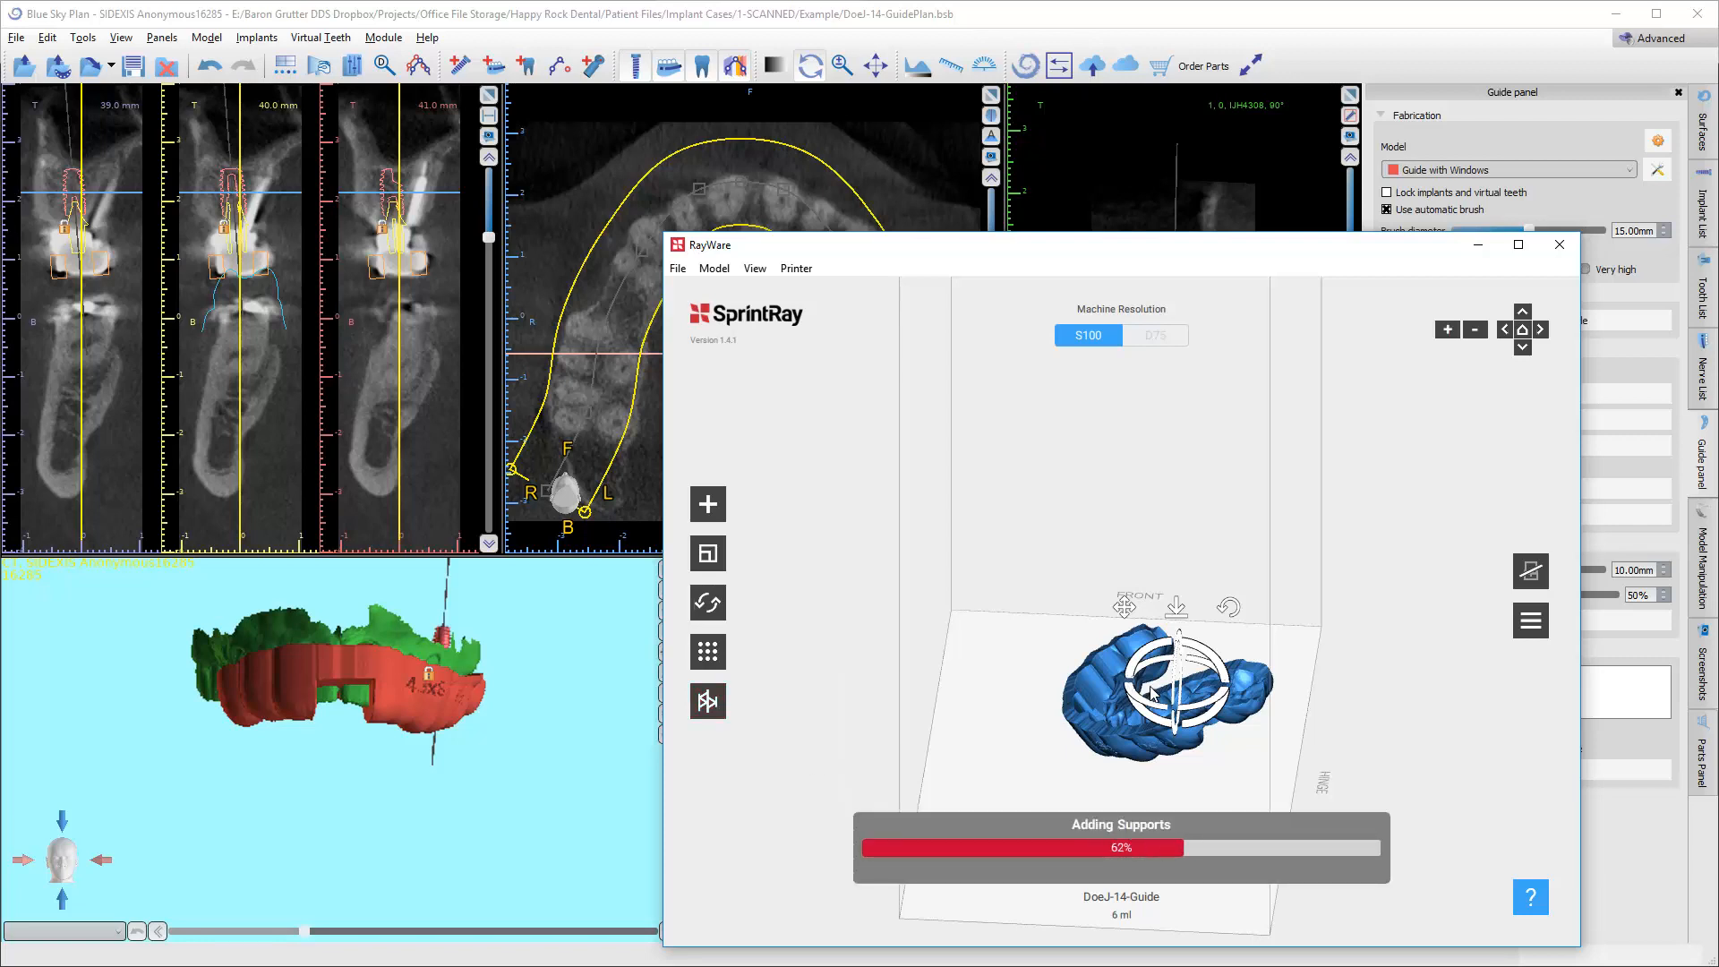
Open the print settings for the supported guide and set the print material to Surgical Guide.
click(1530, 568)
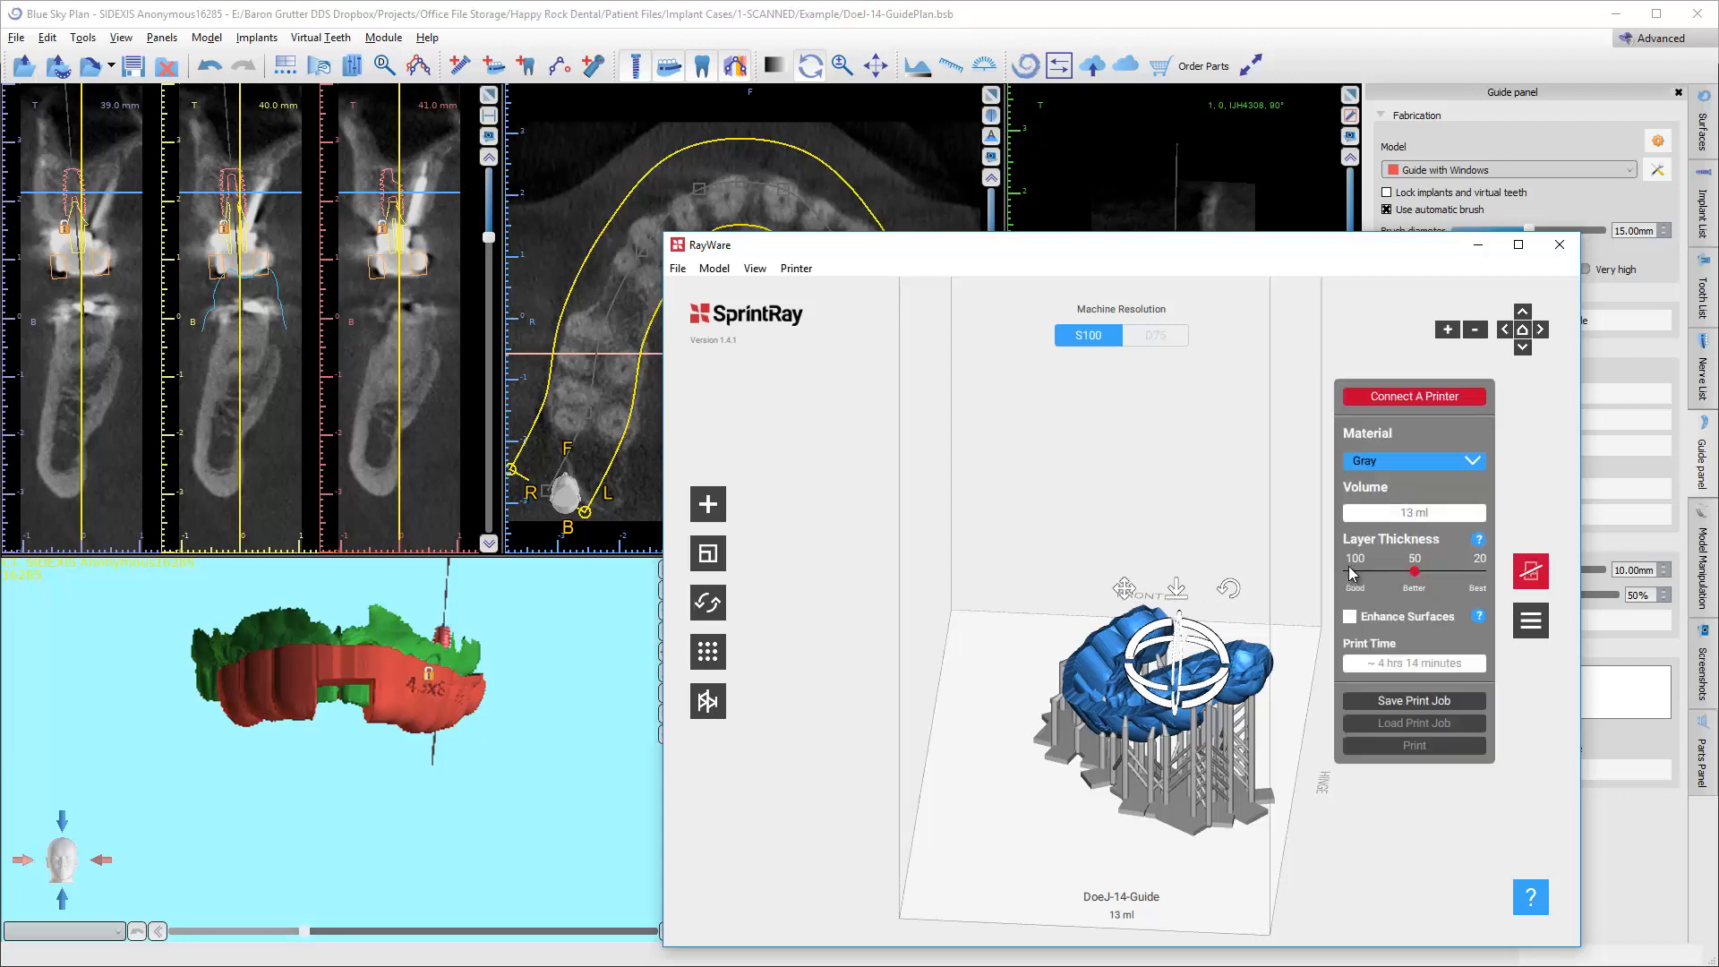
click(1386, 462)
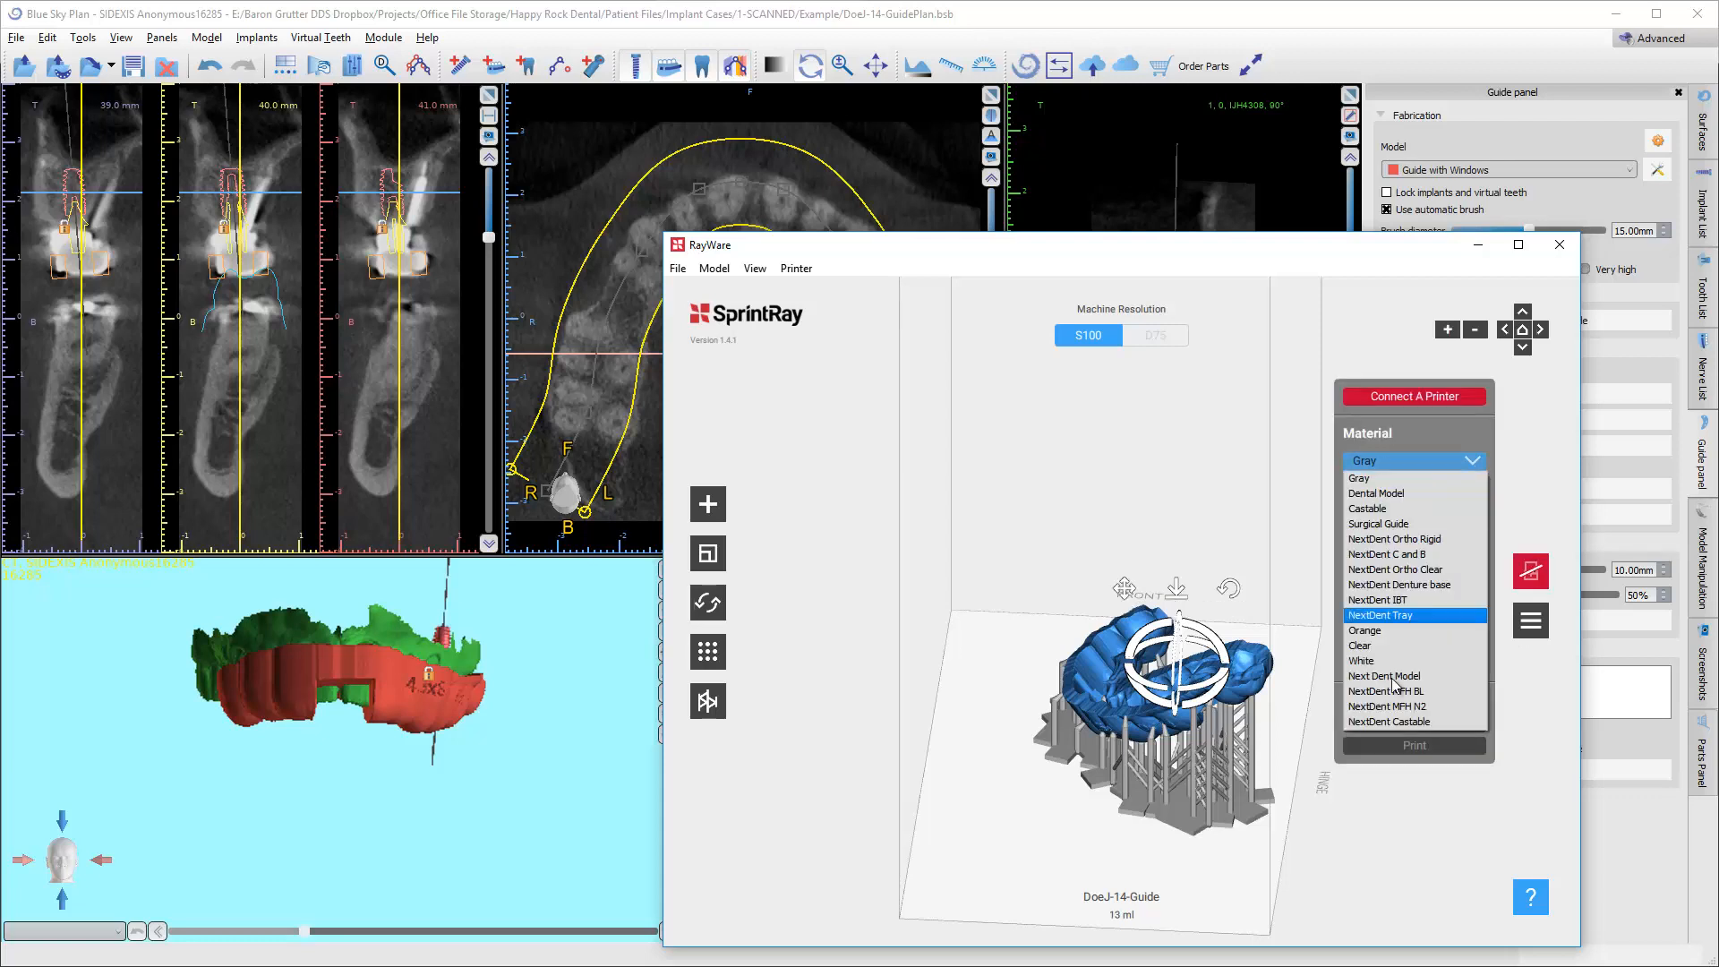
click(1388, 525)
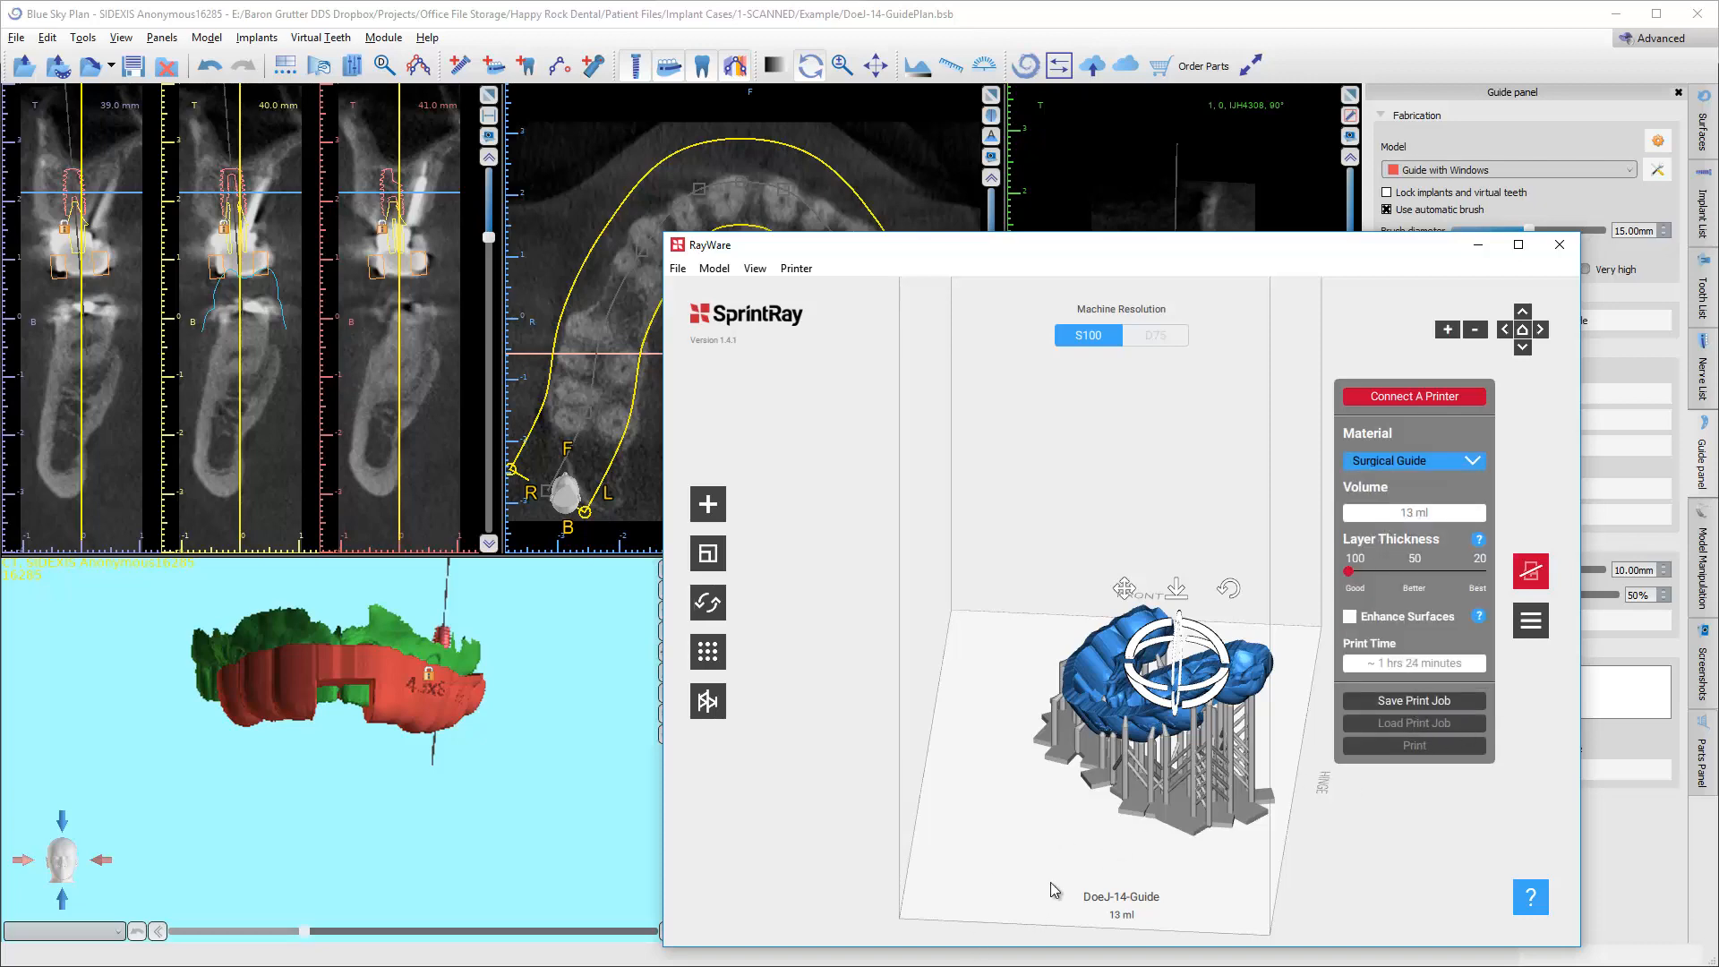
Inspect the supported guide from the side, from above and at an angle, checking the support placement around the arch and implant site.
drag(1062, 866, 1228, 736)
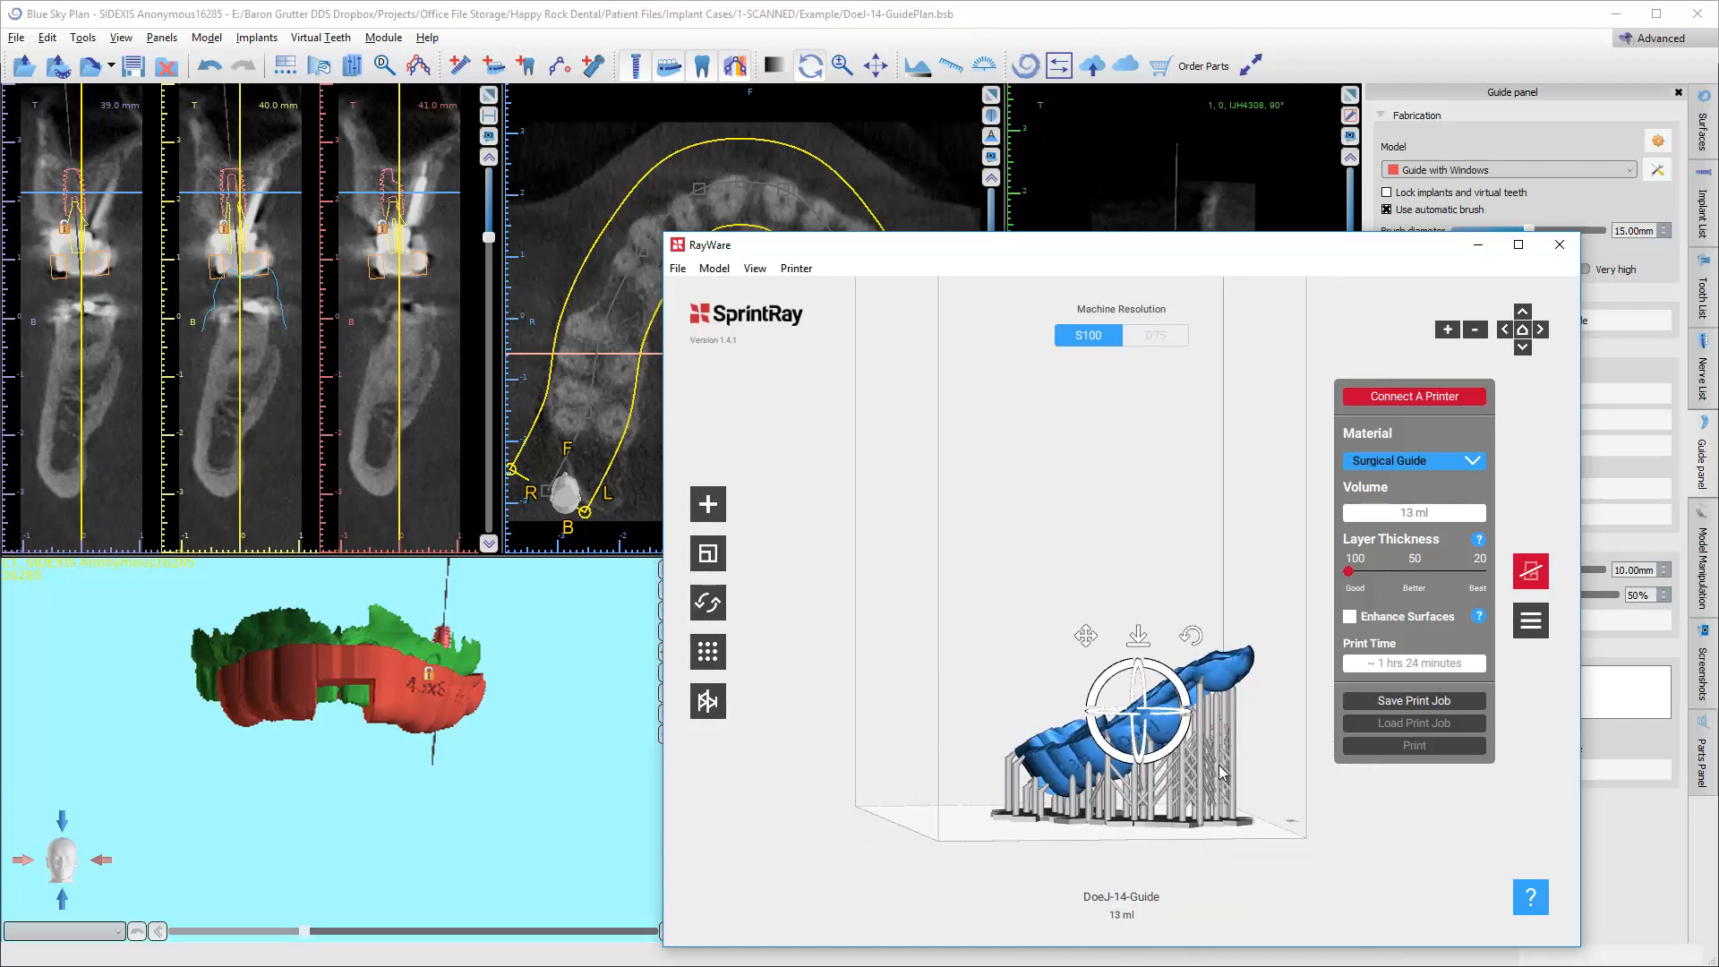
drag(1037, 618, 1173, 730)
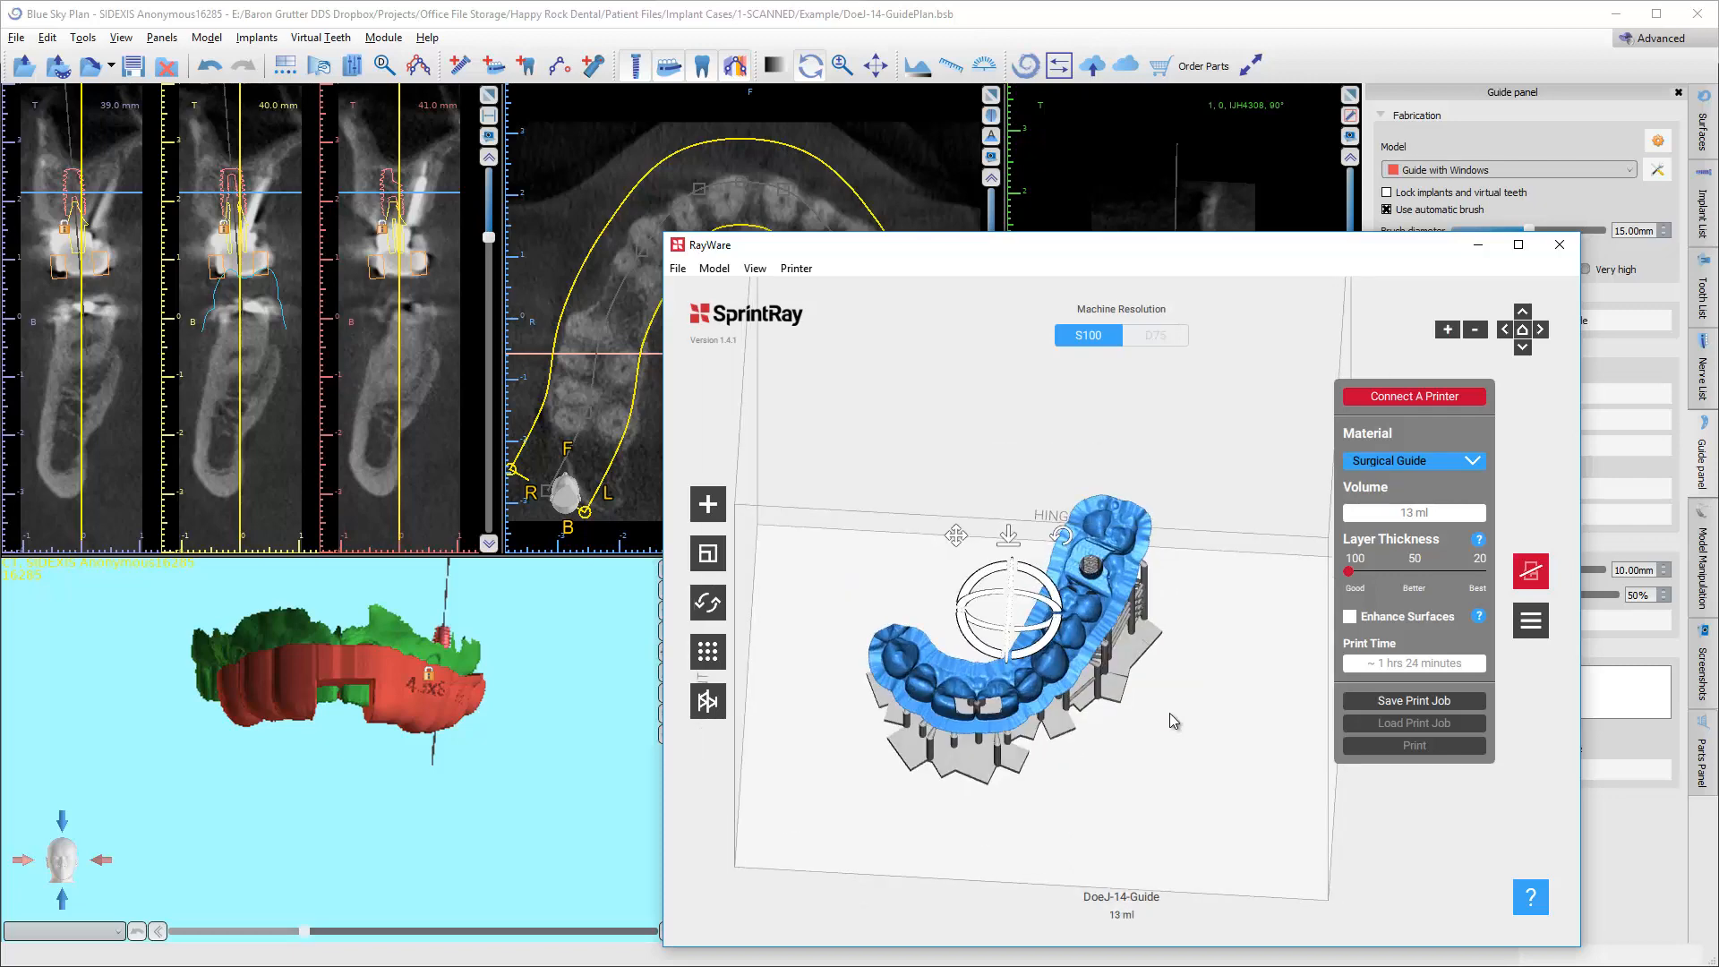
drag(1081, 800, 956, 833)
drag(1060, 743, 1015, 819)
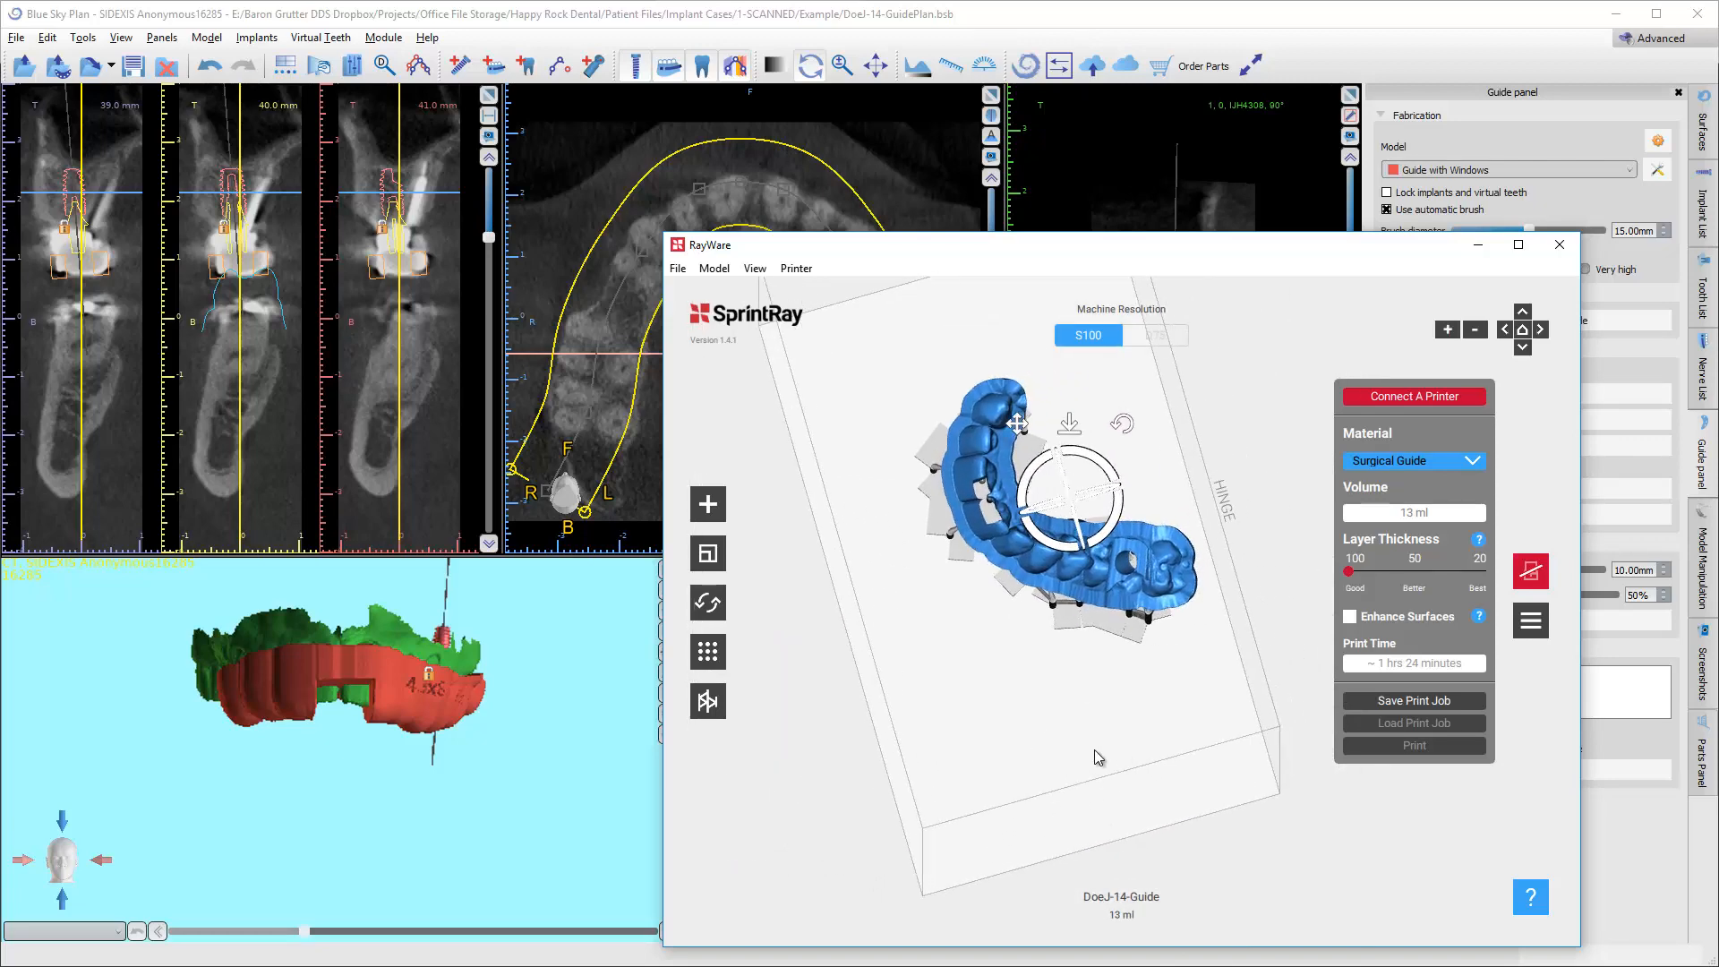
drag(1028, 711, 1090, 727)
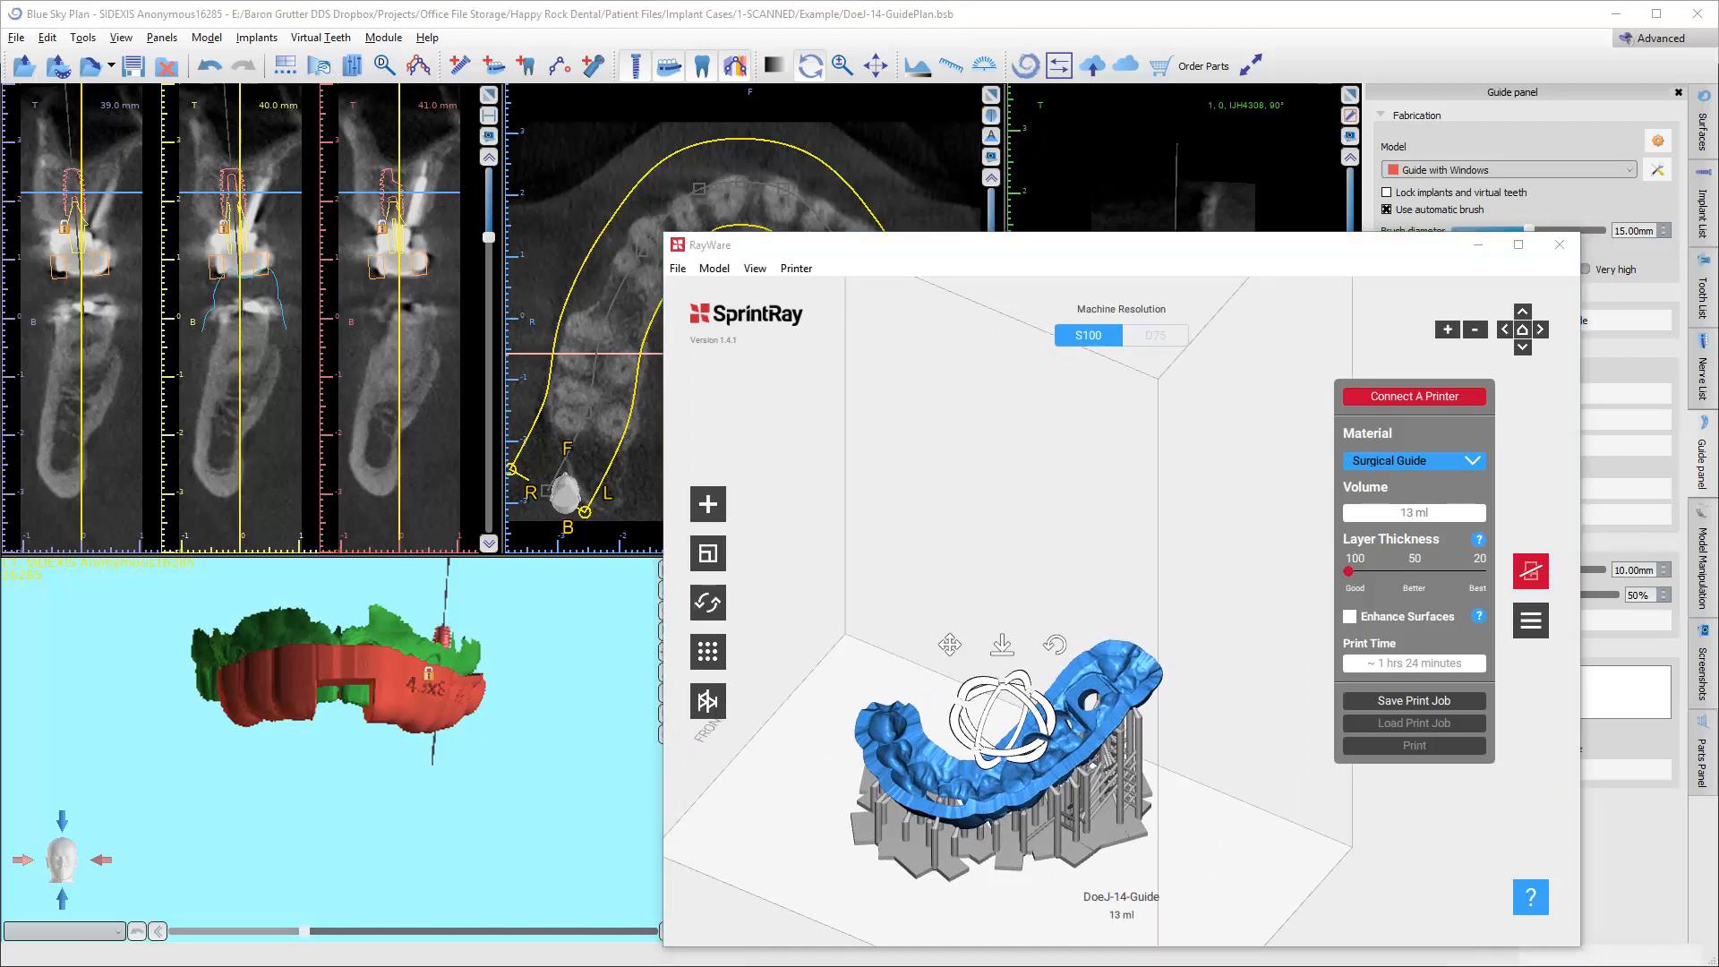
mouse_move(1487, 966)
mouse_down()
mouse_move(1474, 815)
mouse_move(1490, 834)
mouse_move(1491, 966)
mouse_up()
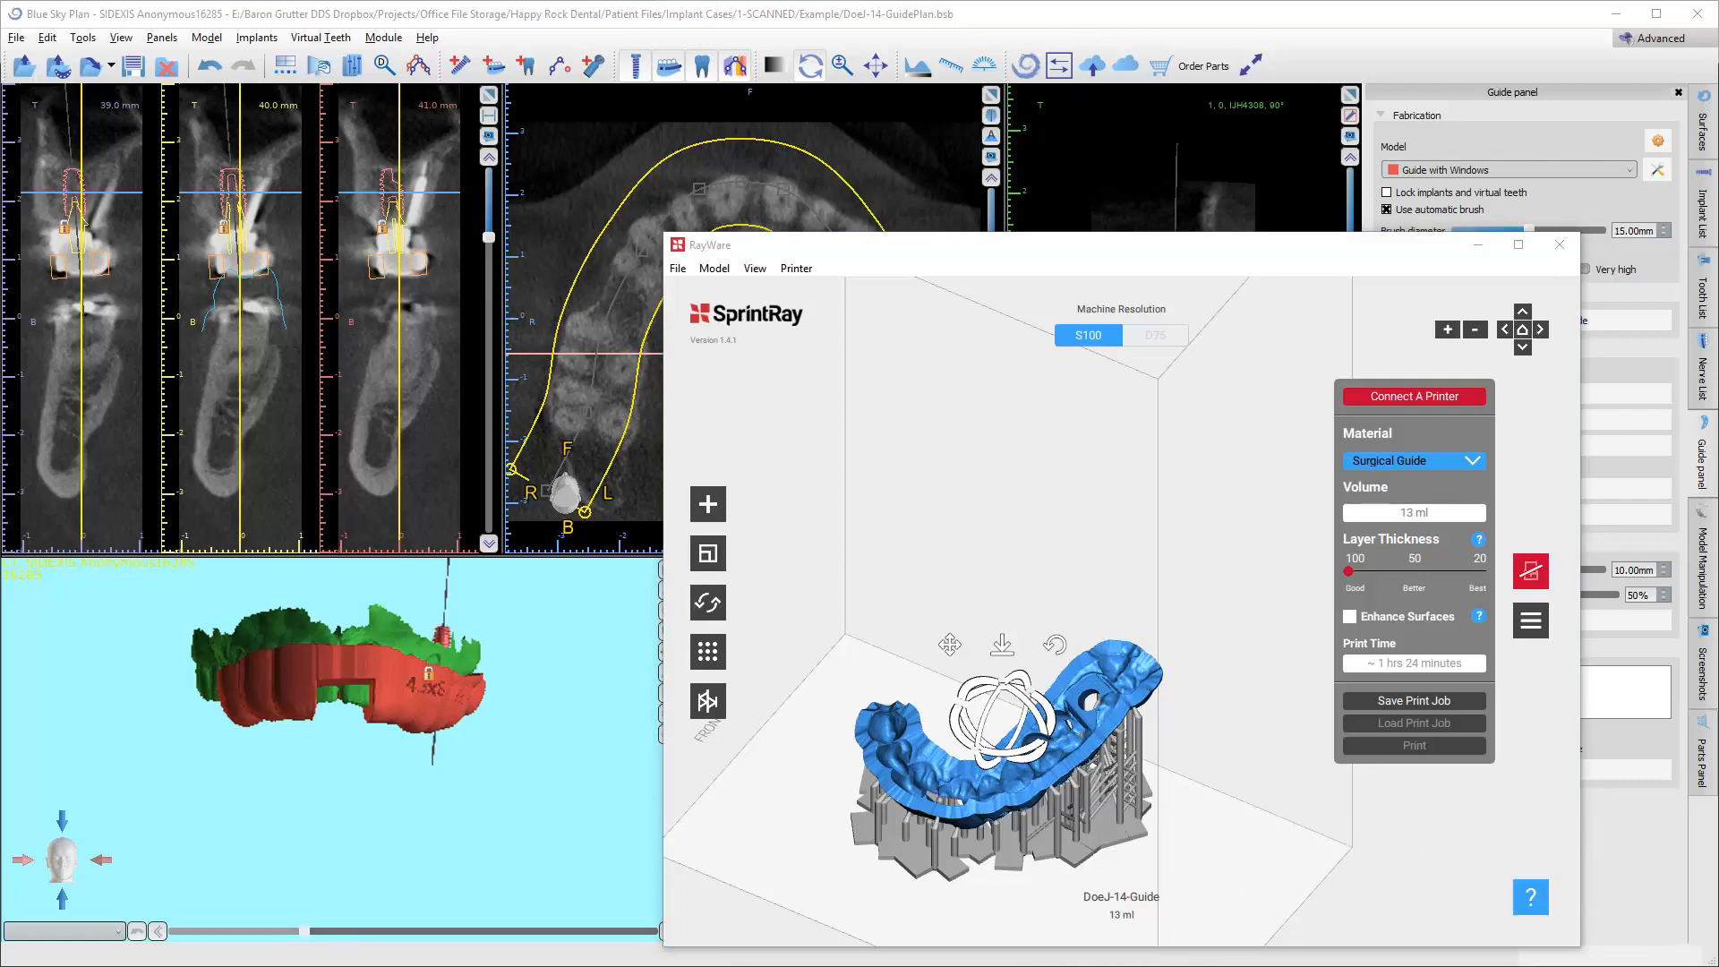